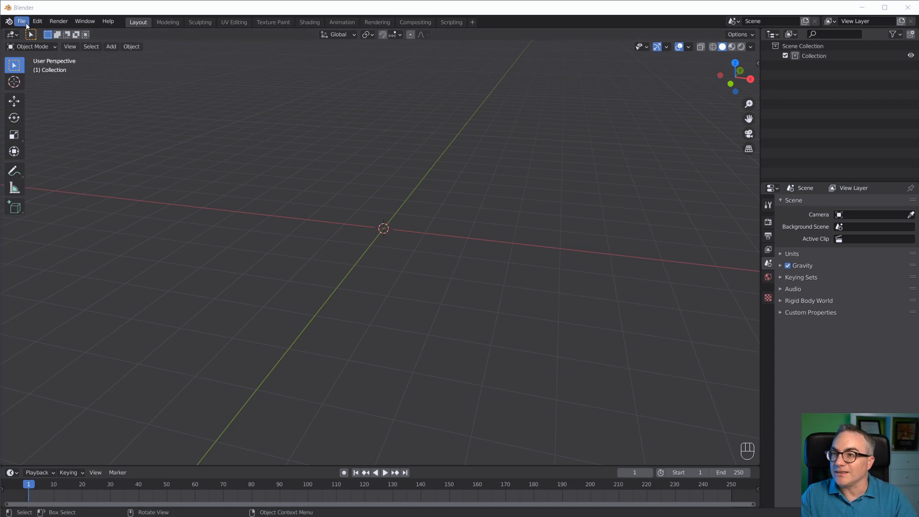
# Step: Show the splash screen to check which program version is running
pyautogui.moveTo(38, 22)
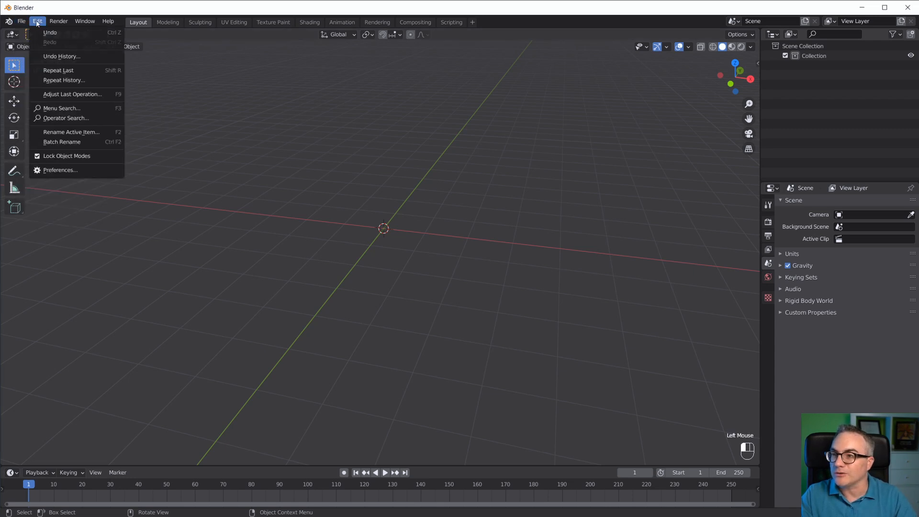
pyautogui.click(25, 33)
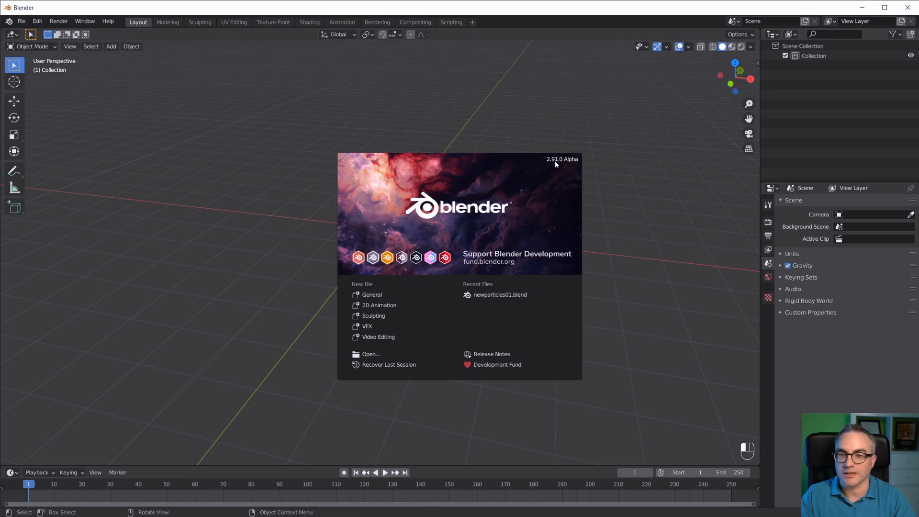
pyautogui.click(57, 44)
# Step: Check the New Particle System option among the experimental features in the preferences, then close the preferences
pyautogui.click(37, 21)
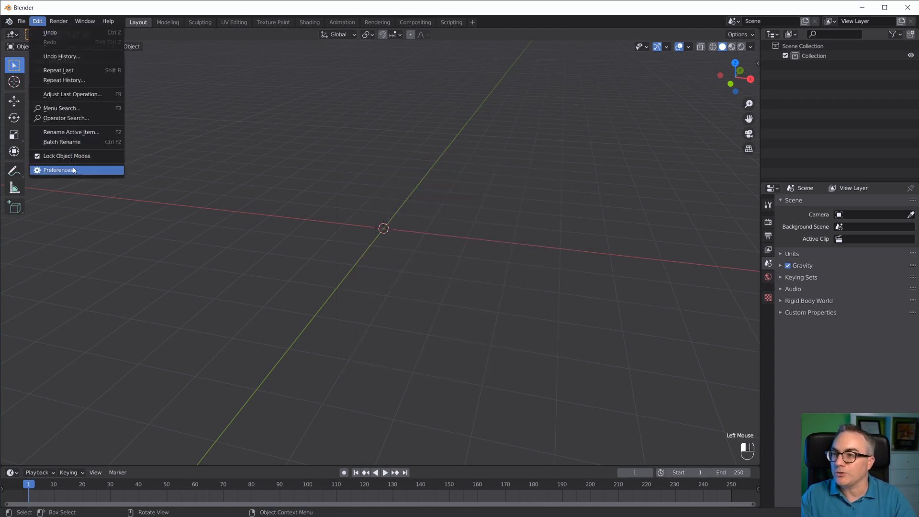
pyautogui.click(48, 170)
pyautogui.click(29, 65)
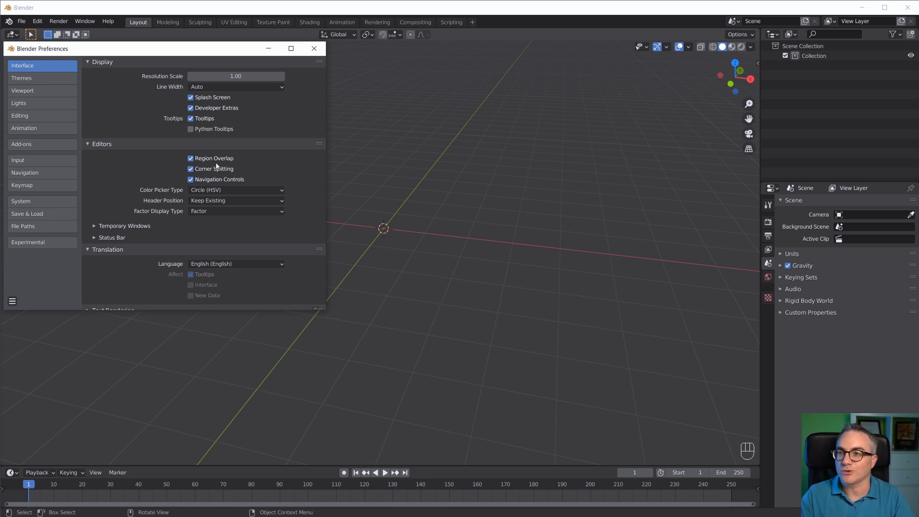
pyautogui.click(36, 244)
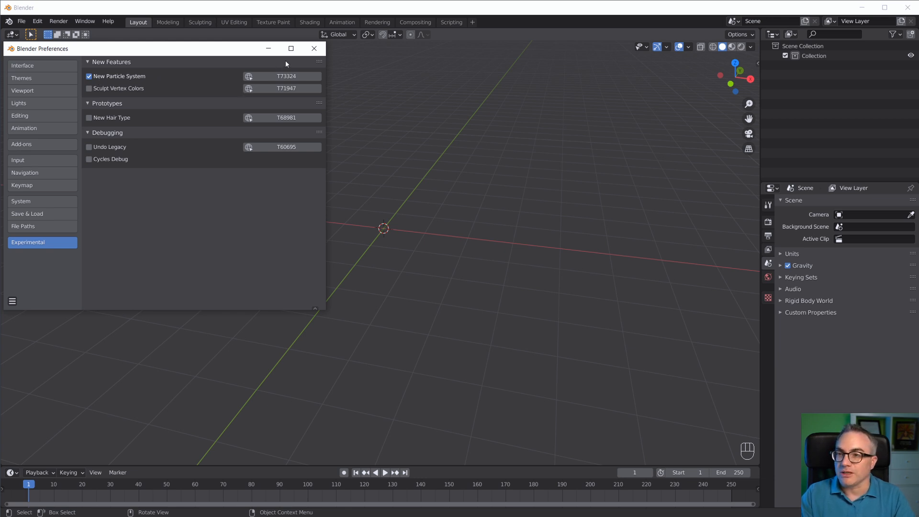
pyautogui.click(314, 48)
pyautogui.click(453, 233)
# Step: Split the 3D viewport horizontally into a lower Simulation Editor and create a new simulation in it
pyautogui.moveTo(16, 459); pyautogui.dragTo(16, 226)
pyautogui.click(17, 226)
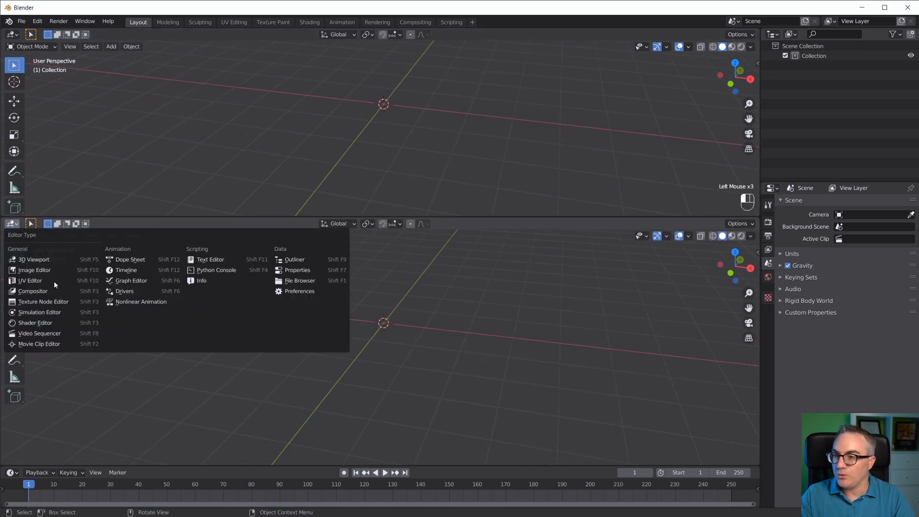
pyautogui.click(57, 314)
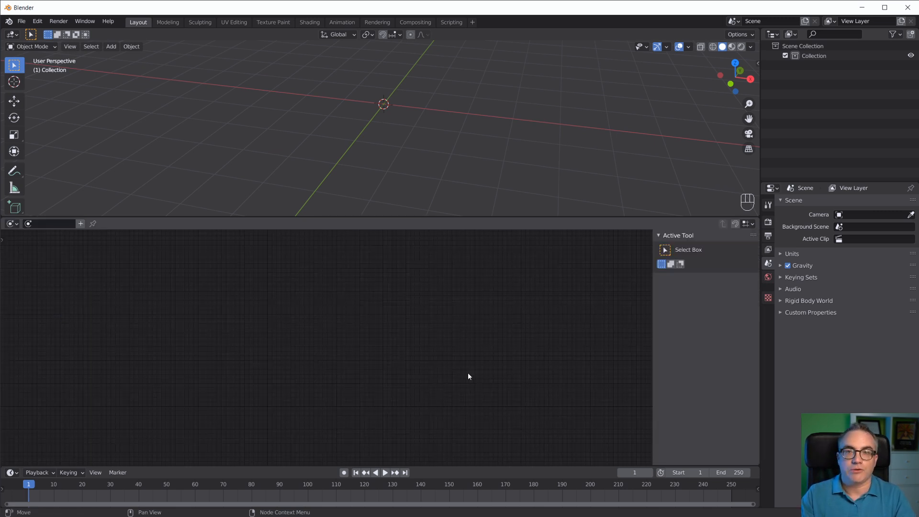
pyautogui.click(480, 287)
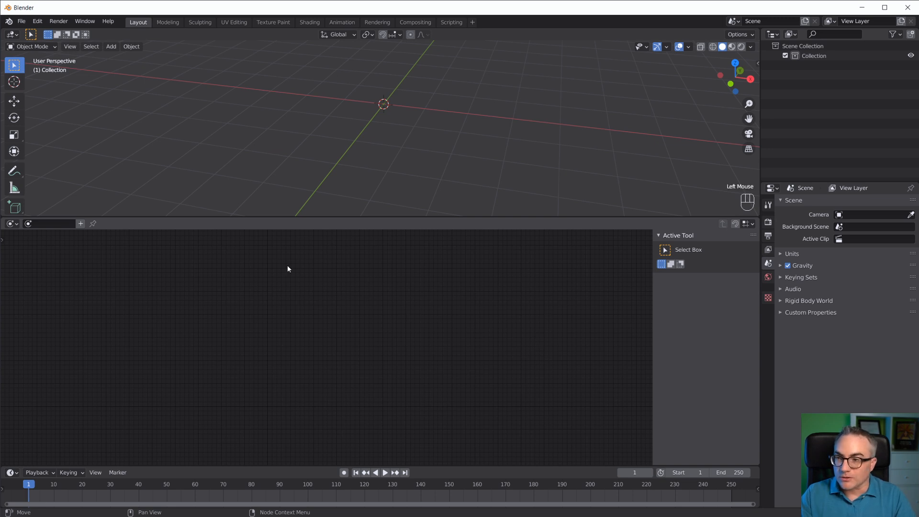
pyautogui.click(82, 223)
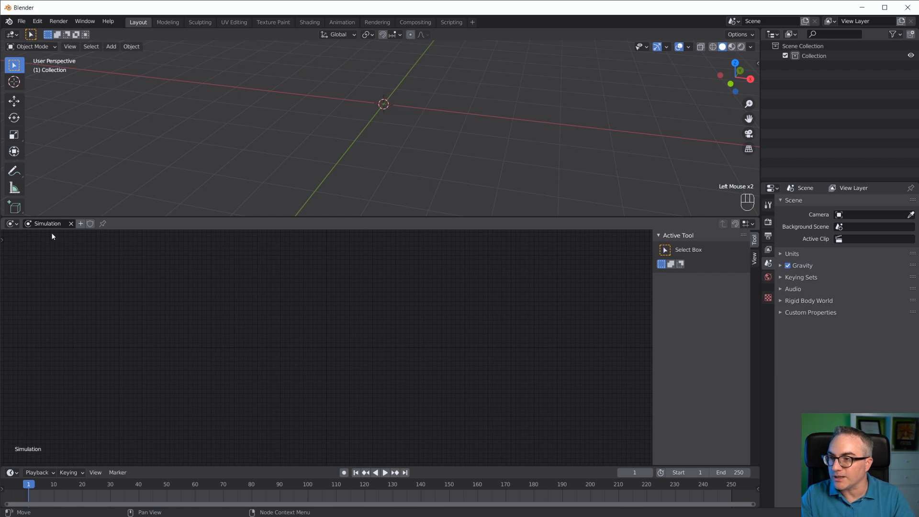
pyautogui.click(355, 300)
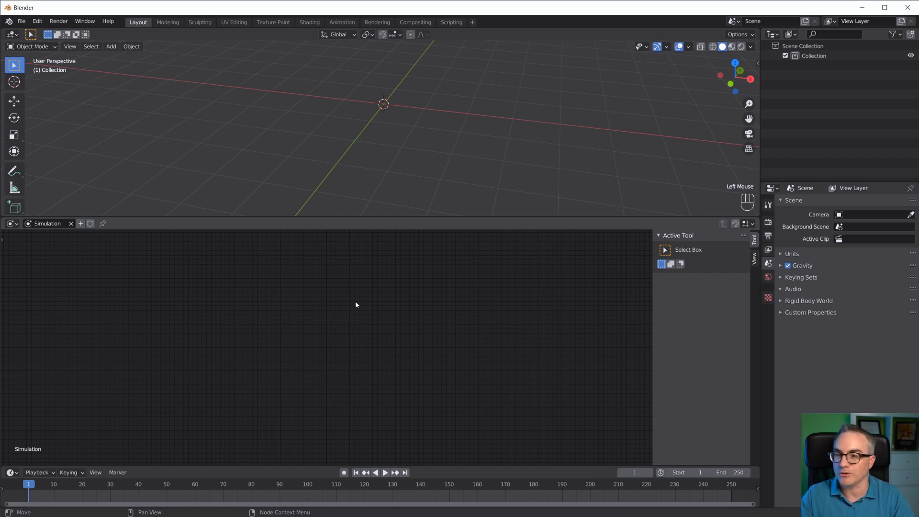
# Step: Add a Particle Simulation output node to the simulation node tree
pyautogui.hotkey('shift', 'a')
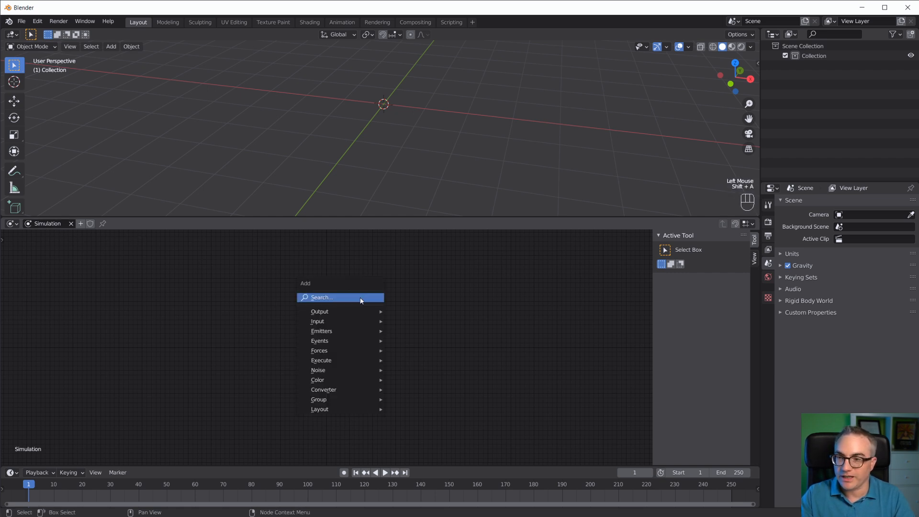
pyautogui.moveTo(356, 312)
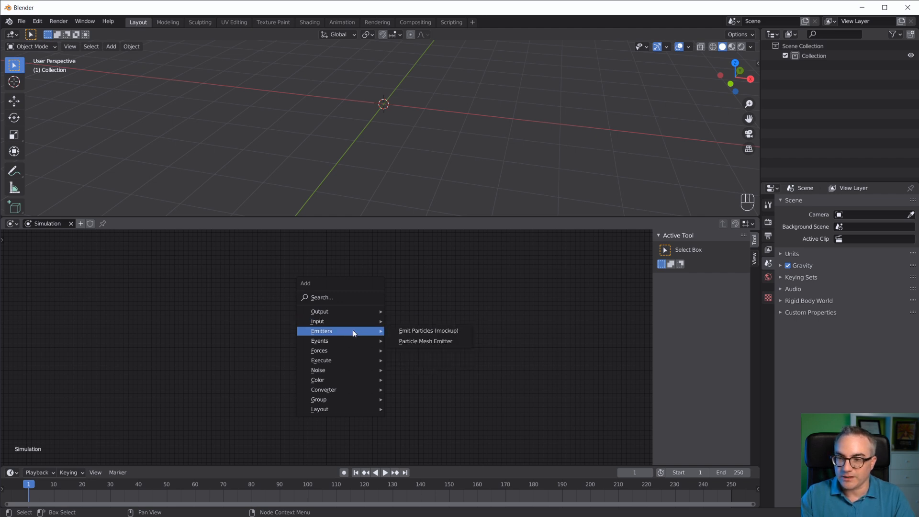
pyautogui.moveTo(359, 340)
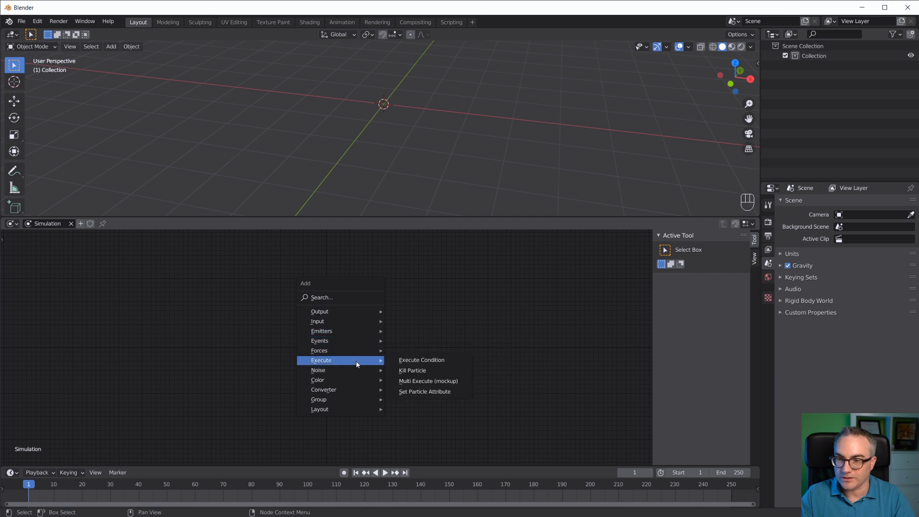
pyautogui.moveTo(355, 373)
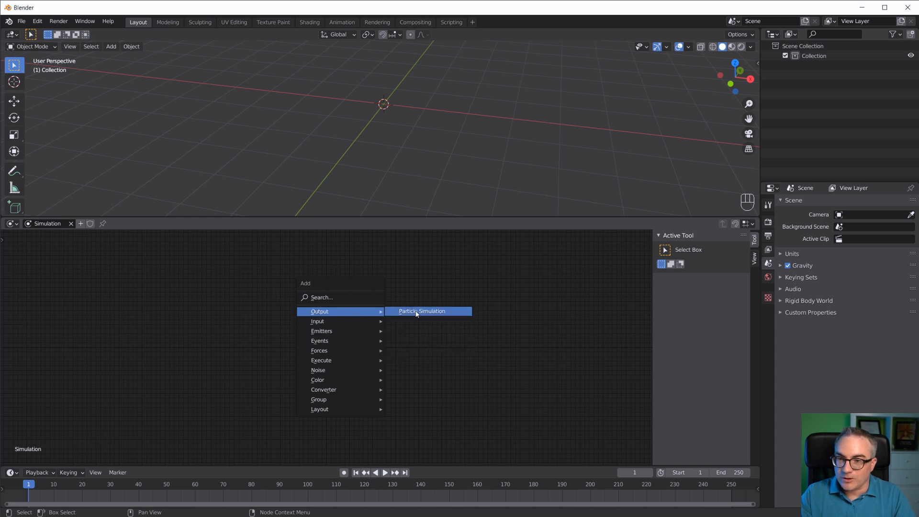
pyautogui.click(421, 312)
pyautogui.click(432, 303)
pyautogui.scroll(8, 453, 300)
pyautogui.moveTo(453, 300); pyautogui.dragTo(459, 351, button='middle')
pyautogui.scroll(3, 454, 370)
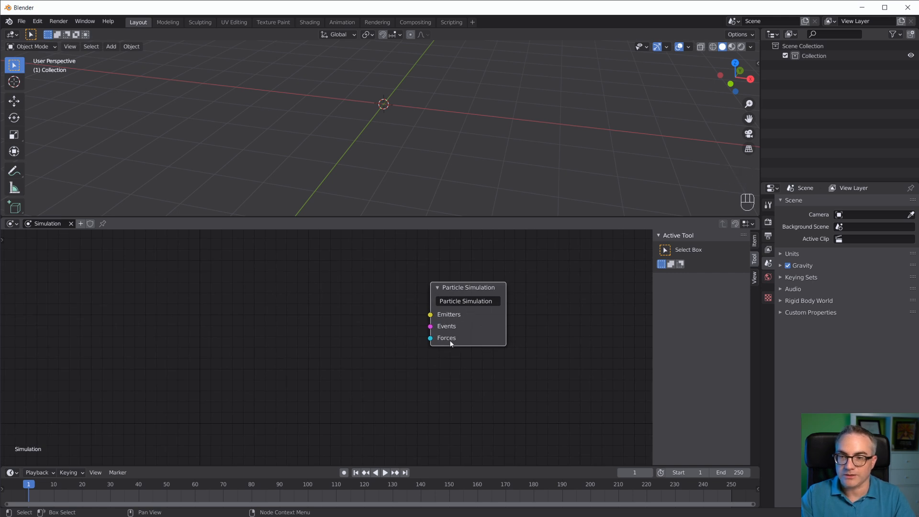
# Step: Add a Particle Mesh Emitter node and place it to the left of the Particle Simulation node
pyautogui.click(407, 326)
pyautogui.hotkey('shift', 'a')
pyautogui.moveTo(307, 301)
pyautogui.moveTo(298, 323)
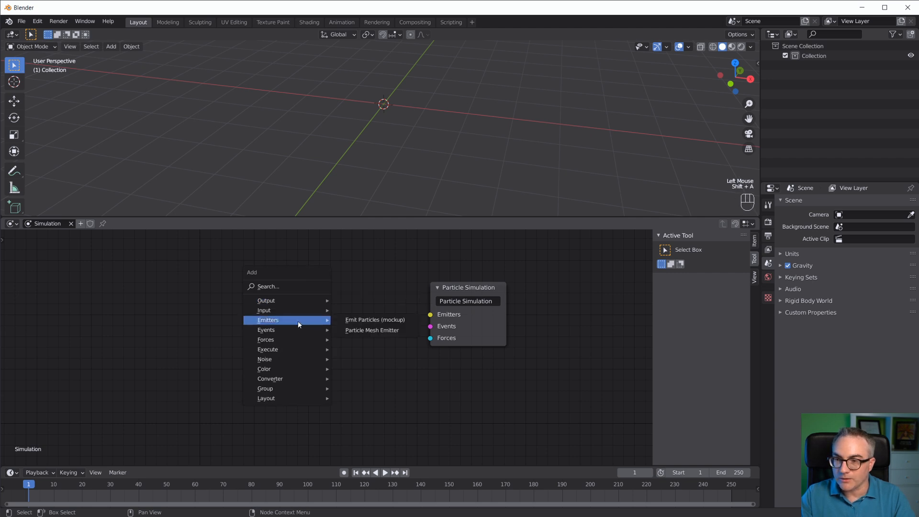
pyautogui.click(383, 331)
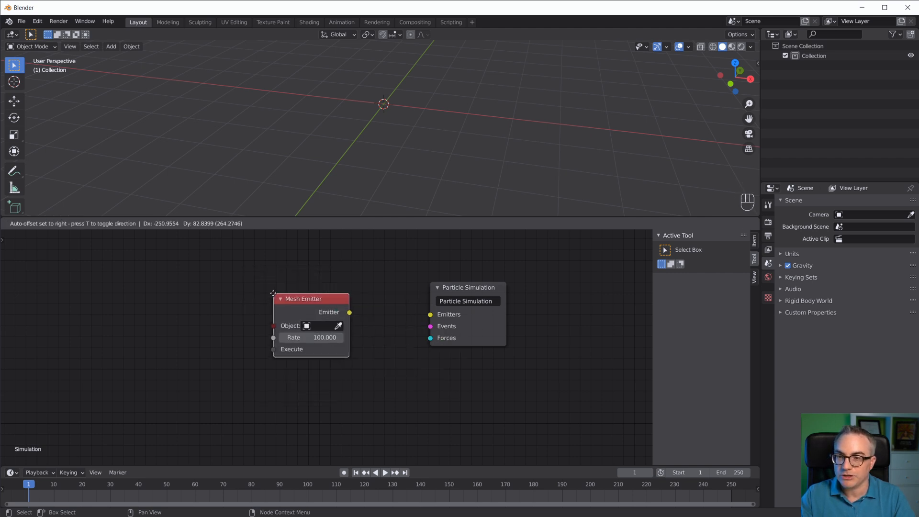
pyautogui.click(255, 284)
pyautogui.scroll(-2, 421, 105)
pyautogui.scroll(2, 421, 105)
# Step: Add a mesh plane to the scene in the 3D viewport
pyautogui.moveTo(421, 105)
pyautogui.mouseDown(button='middle')
pyautogui.moveTo(421, 117)
pyautogui.moveTo(421, 93)
pyautogui.moveTo(421, 105)
pyautogui.mouseUp(button='middle')
pyautogui.hotkey('shift', 'a')
pyautogui.moveTo(421, 106)
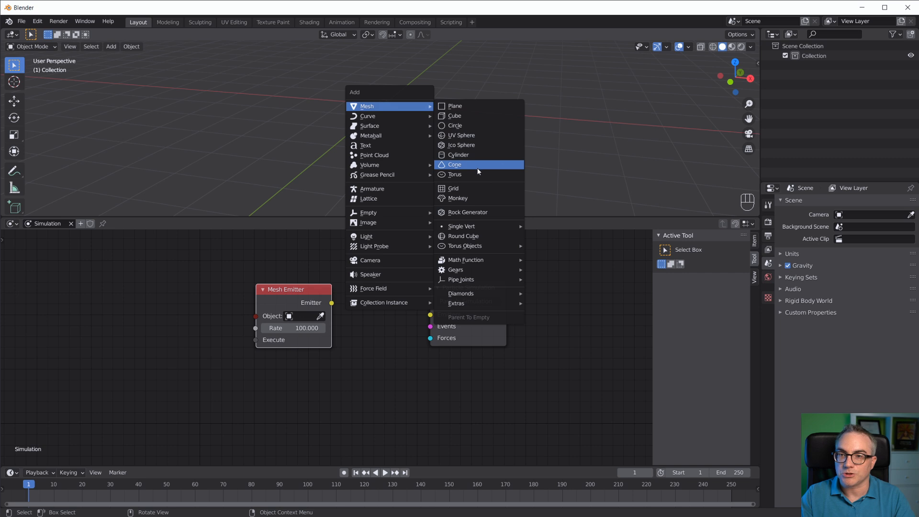
pyautogui.click(473, 106)
pyautogui.keyDown('shift'); pyautogui.moveTo(424, 120); pyautogui.dragTo(450, 144, button='middle'); pyautogui.keyUp('shift')
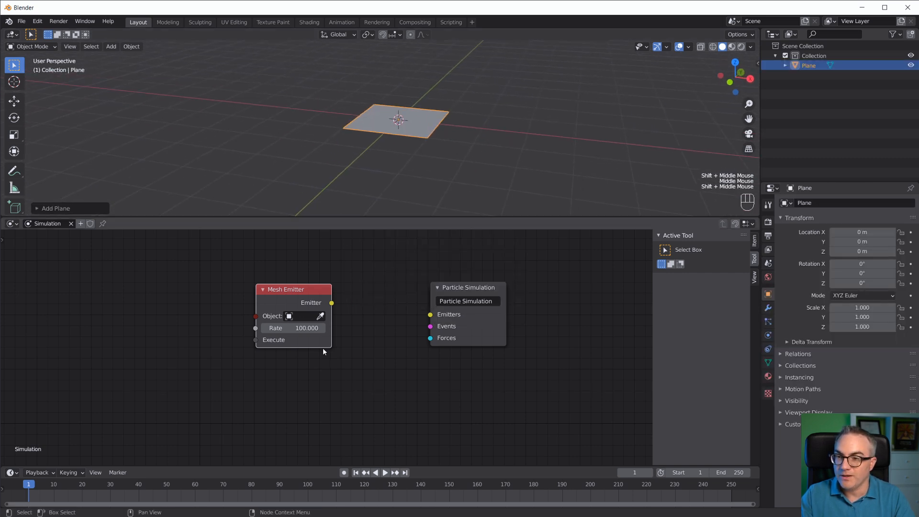
# Step: Set the plane as the Mesh Emitter's object and connect its Emitter output to the Particle Simulation's Emitters input
pyautogui.click(316, 318)
pyautogui.click(413, 116)
pyautogui.scroll(1, 286, 381)
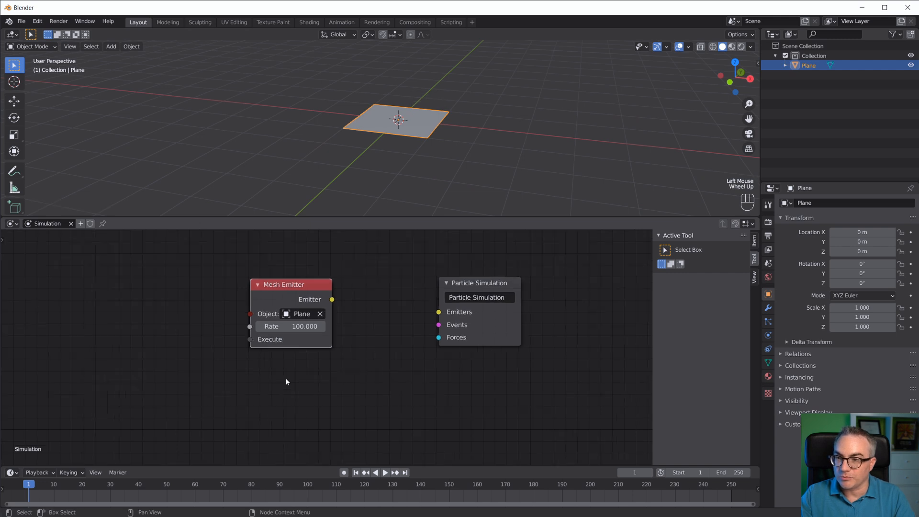
pyautogui.scroll(3, 327, 348)
pyautogui.moveTo(294, 274); pyautogui.dragTo(472, 303)
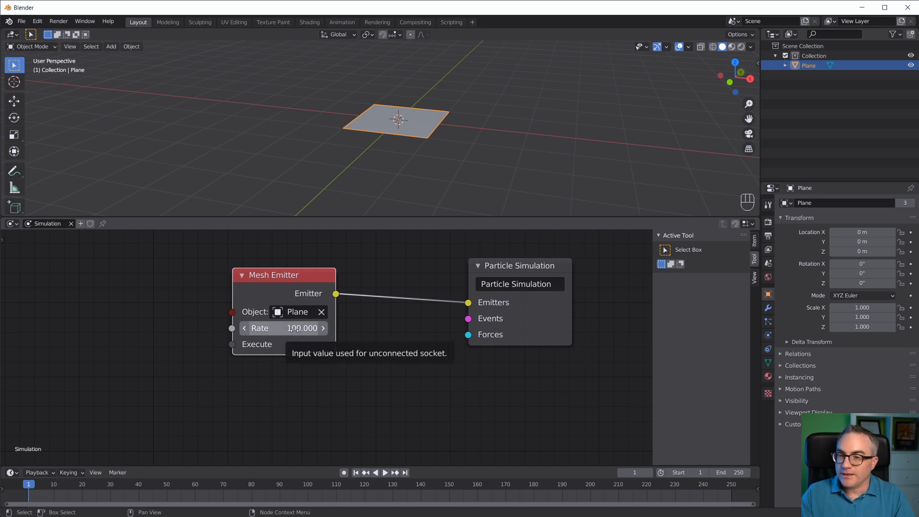
# Step: Play the animation briefly to test the particle emission, then return to the first frame
pyautogui.press('space')
pyautogui.press('space')
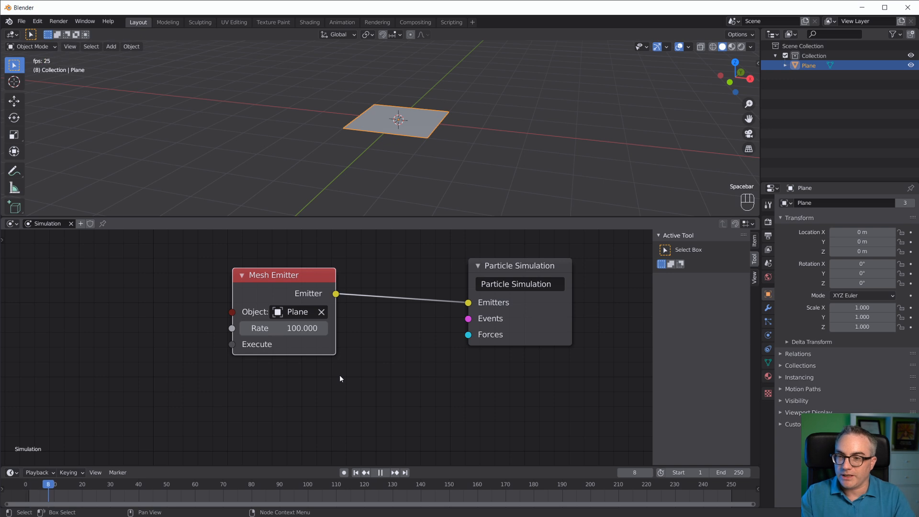
pyautogui.click(356, 473)
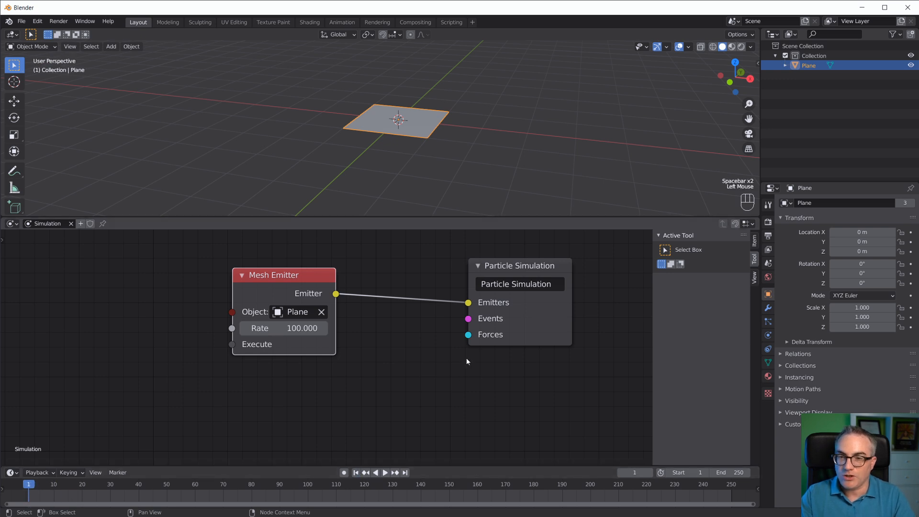
# Step: Add a Point Cloud object to the scene at the plane's location
pyautogui.scroll(-4, 466, 358)
pyautogui.scroll(2, 467, 358)
pyautogui.moveTo(528, 141)
pyautogui.keyDown('shift'); pyautogui.mouseDown(button='middle')
pyautogui.moveTo(528, 166)
pyautogui.moveTo(519, 142)
pyautogui.mouseUp(button='middle'); pyautogui.keyUp('shift')
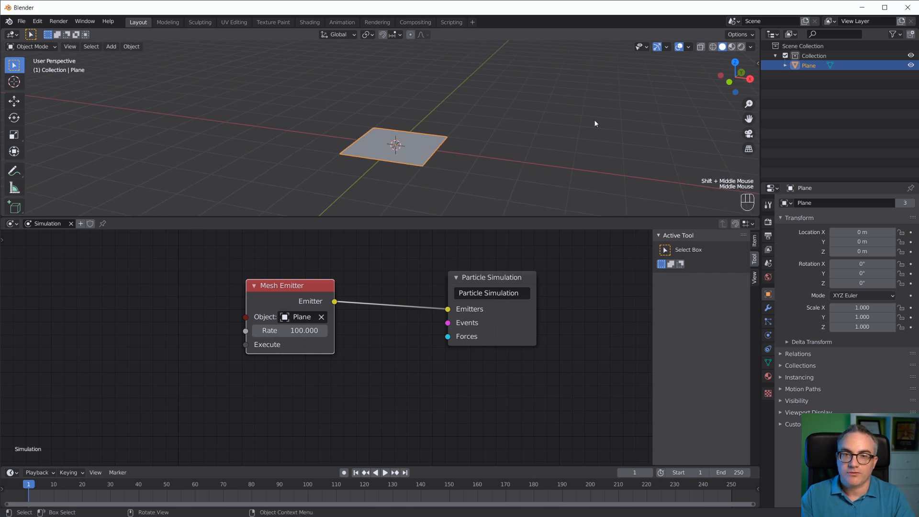
pyautogui.hotkey('shift', 'a')
pyautogui.moveTo(549, 117)
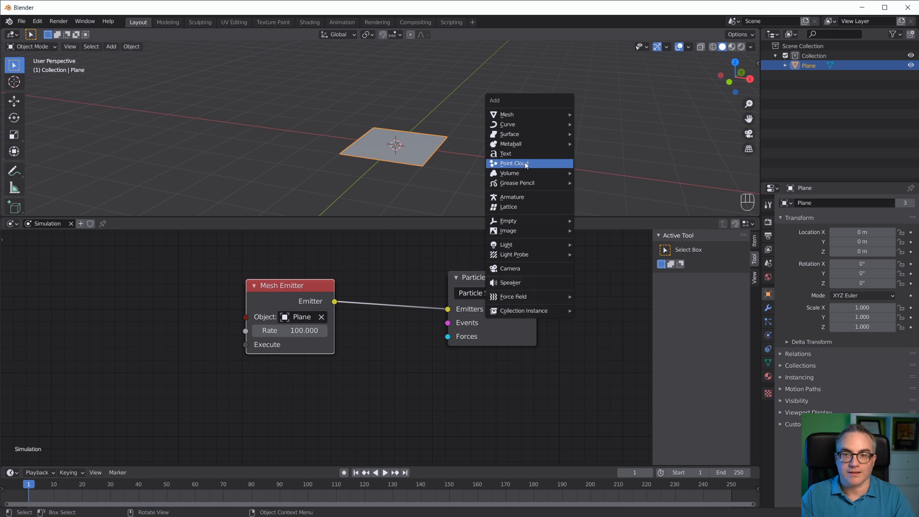
pyautogui.click(531, 164)
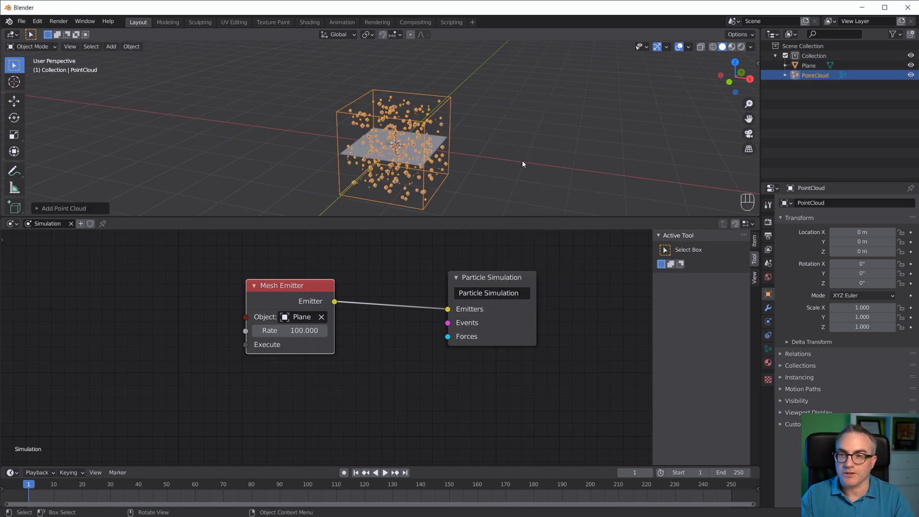
pyautogui.moveTo(524, 164); pyautogui.dragTo(423, 163, button='middle')
pyautogui.scroll(4, 423, 164)
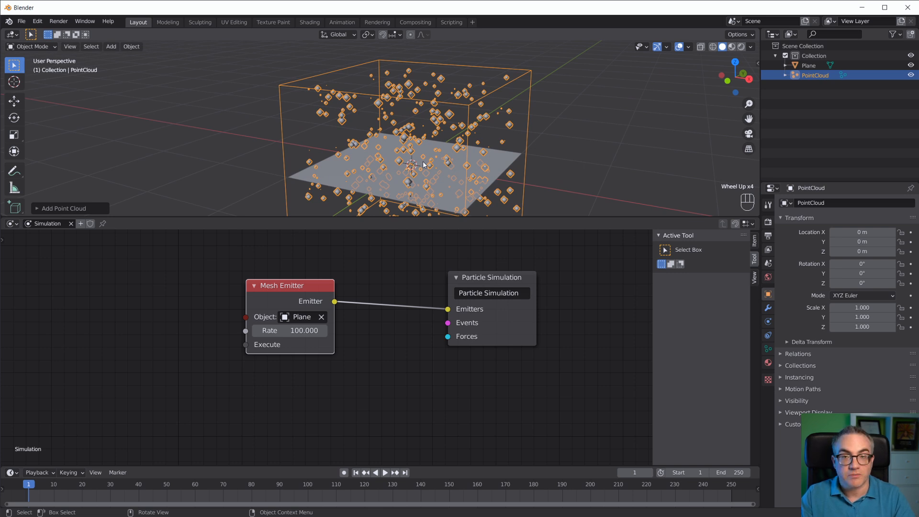
pyautogui.scroll(-3, 479, 161)
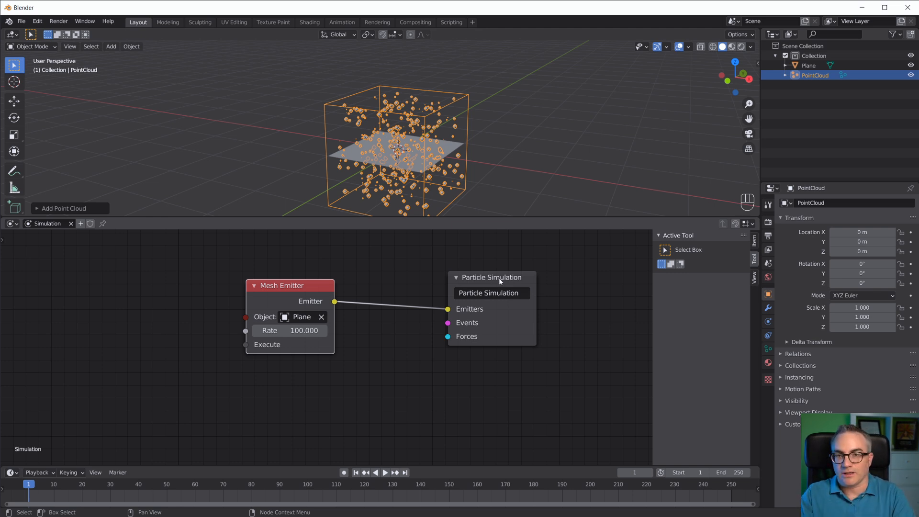
# Step: Add a Simulation modifier to the point cloud and assign the existing simulation named Simulation to it
pyautogui.click(769, 308)
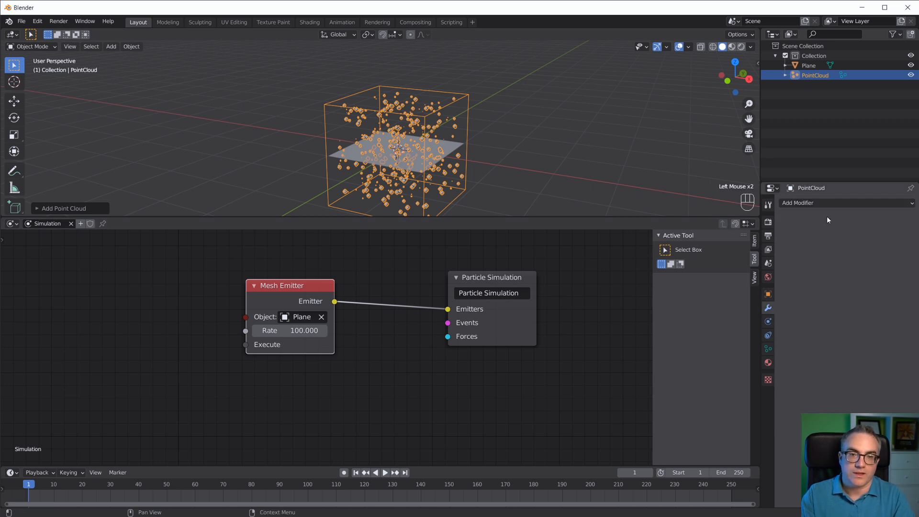
pyautogui.click(864, 203)
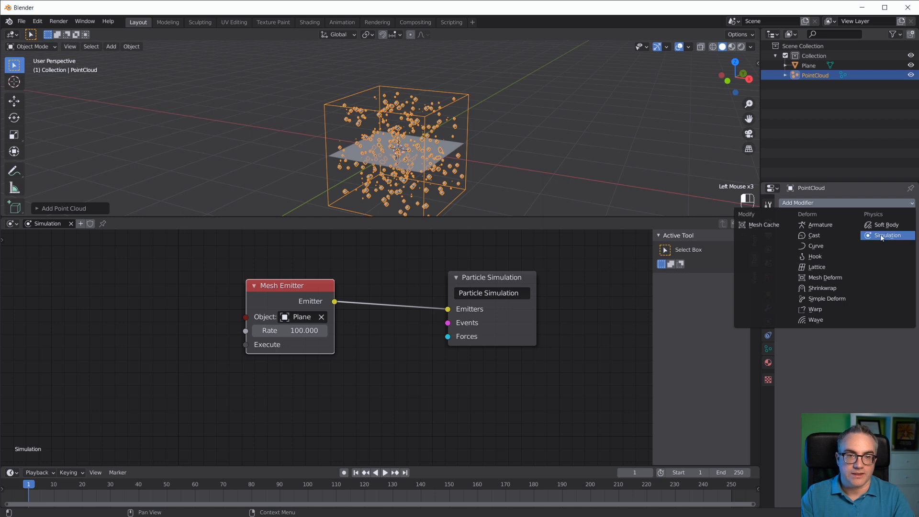
pyautogui.click(892, 241)
pyautogui.click(840, 234)
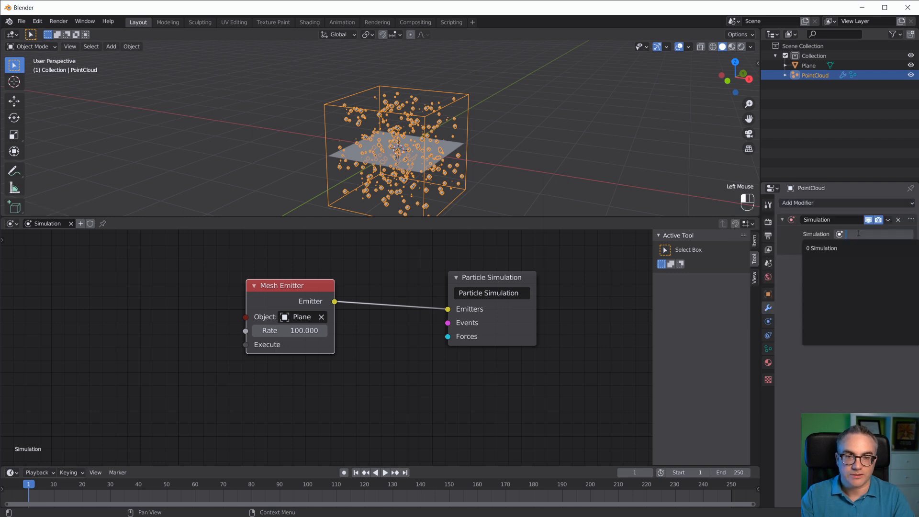
pyautogui.click(839, 248)
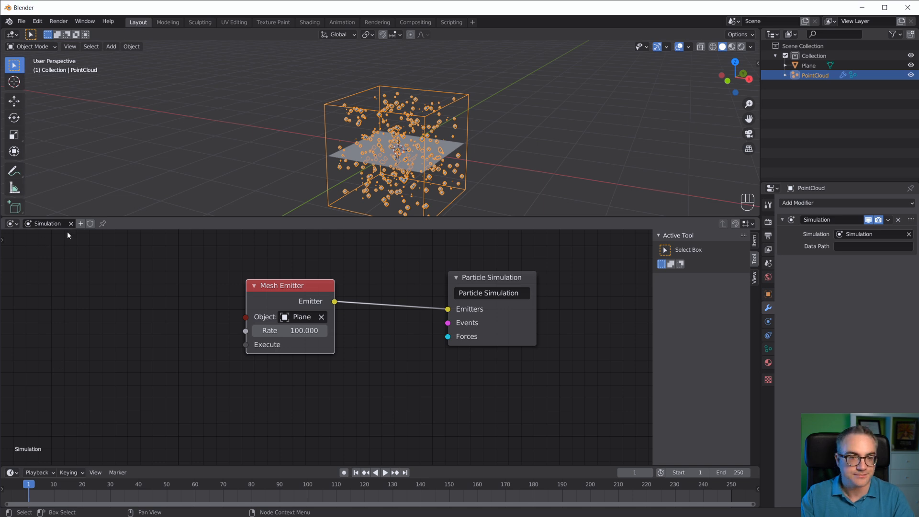
# Step: Copy the Particle Simulation node's name into the Simulation modifier's Data Path as "Particle Simulation"
pyautogui.click(492, 277)
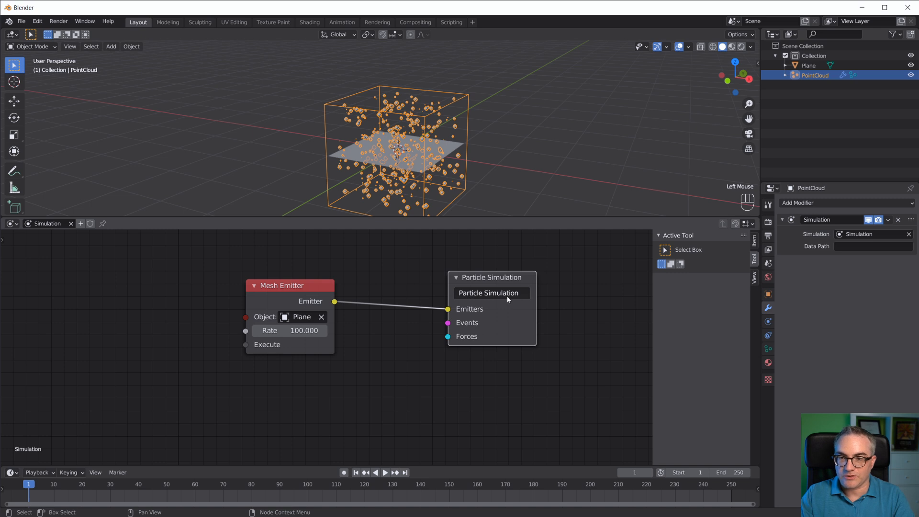
pyautogui.hotkey('ctrl', 'c')
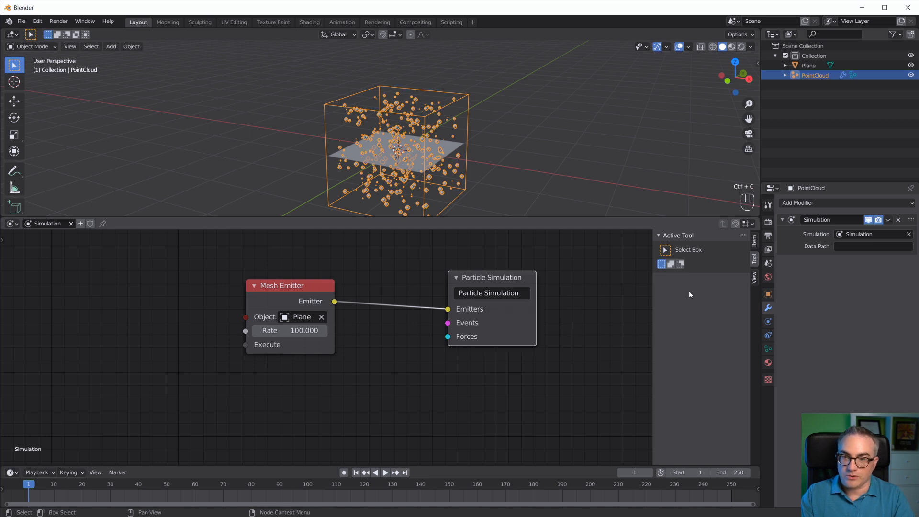
pyautogui.click(869, 246)
pyautogui.hotkey('ctrl', 'v')
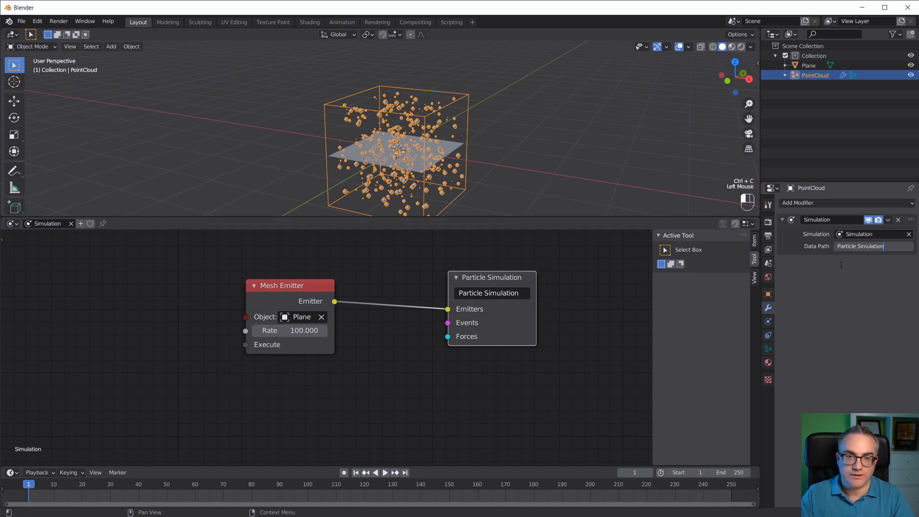
# Step: Accept the modifier's data path, reposition the Particle Simulation and Mesh Emitter nodes, and play the animation to check the point cloud
pyautogui.click(842, 265)
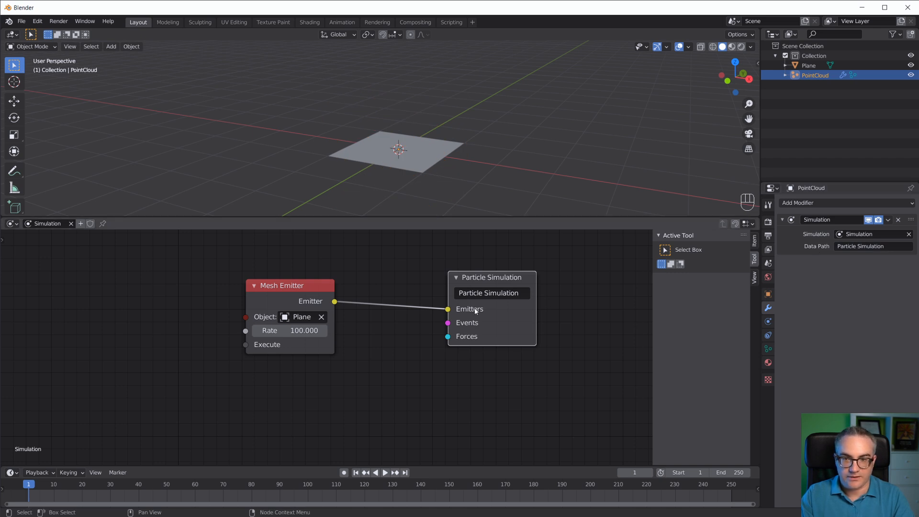
pyautogui.moveTo(501, 277); pyautogui.dragTo(465, 286)
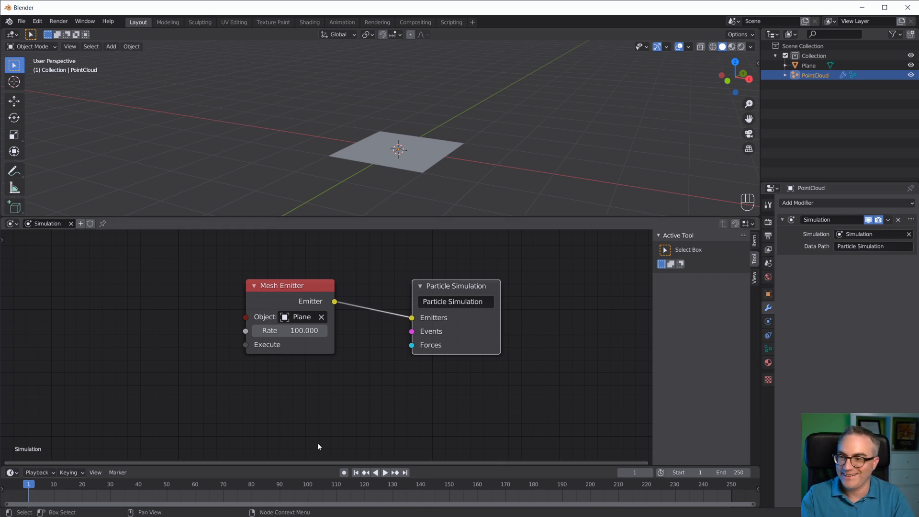
pyautogui.press('space')
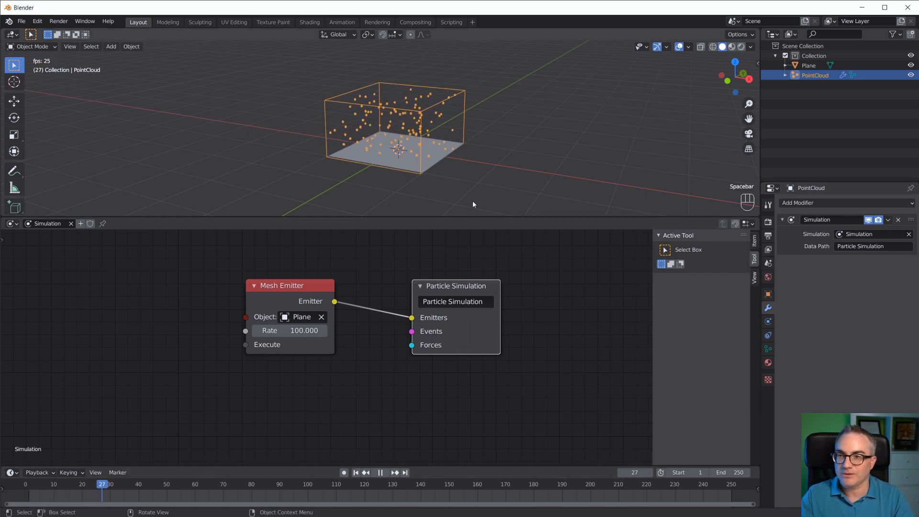
pyautogui.scroll(-3, 472, 200)
pyautogui.scroll(2, 483, 150)
pyautogui.keyDown('shift'); pyautogui.moveTo(484, 154); pyautogui.dragTo(430, 209, button='middle'); pyautogui.keyUp('shift')
pyautogui.moveTo(287, 284); pyautogui.dragTo(248, 288)
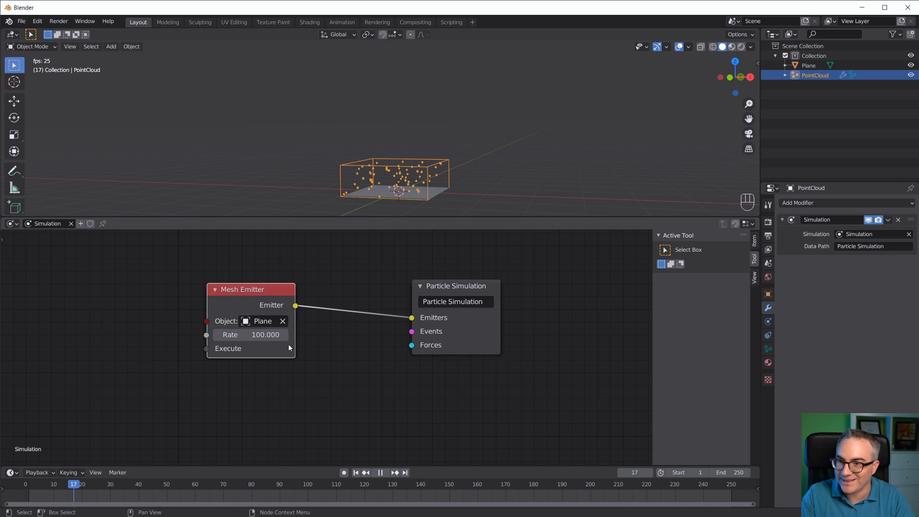
# Step: Set the Mesh Emitter's rate to 1 to try a sparser particle emission
pyautogui.click(261, 334)
pyautogui.write('1')
pyautogui.press('Return')
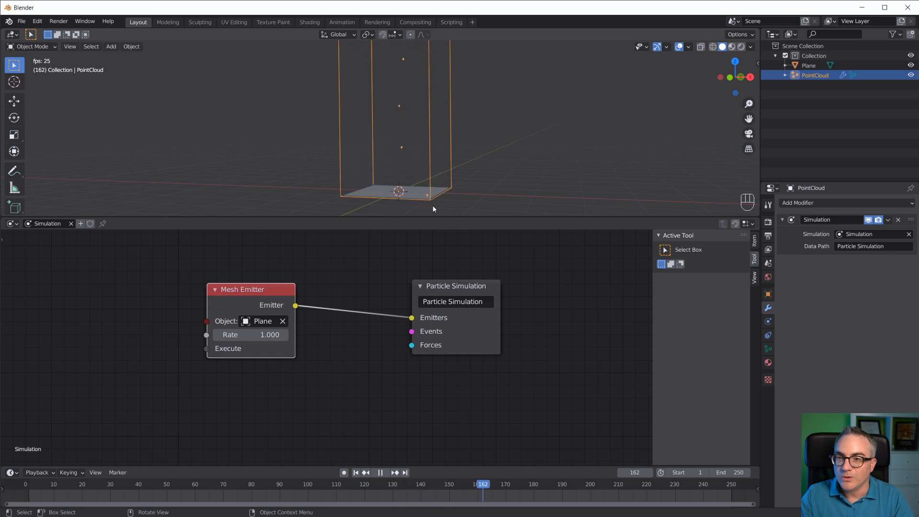
# Step: Set the Mesh Emitter's rate to 100 and check the denser emission in the viewport
pyautogui.click(256, 335)
pyautogui.write('100')
pyautogui.moveTo(492, 212); pyautogui.dragTo(484, 167, button='middle')
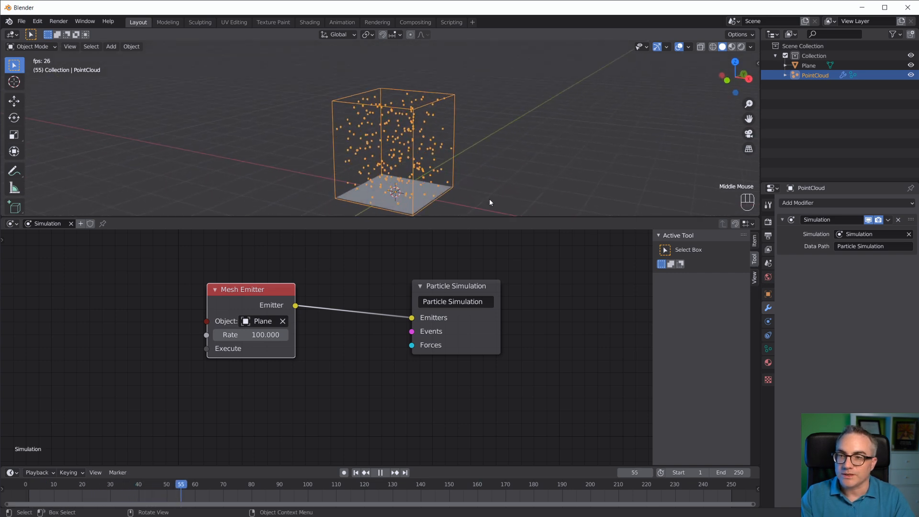
# Step: Examine the particles rising from the plane as the animation plays, then pause playback
pyautogui.scroll(-3, 685, 495)
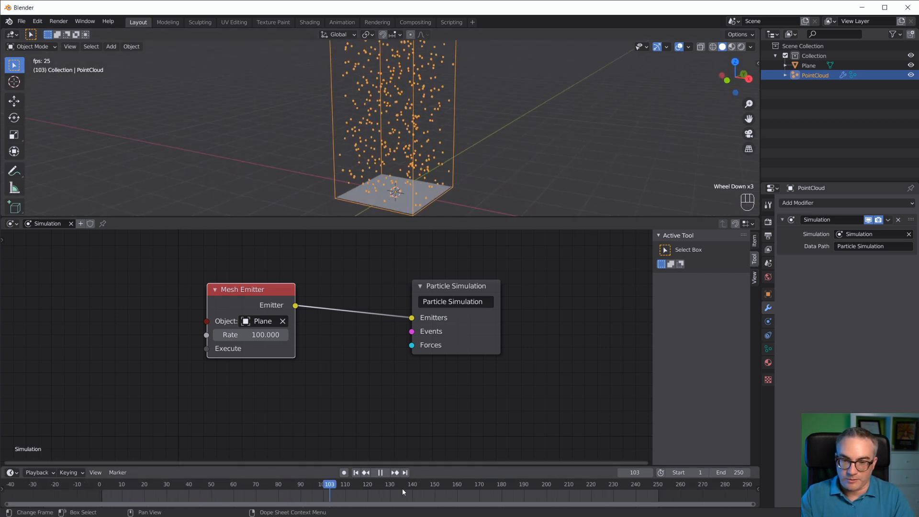
pyautogui.scroll(4, 516, 158)
pyautogui.keyDown('shift'); pyautogui.moveTo(516, 158); pyautogui.dragTo(513, 217, button='middle'); pyautogui.keyUp('shift')
pyautogui.scroll(-4, 513, 217)
pyautogui.scroll(-3, 516, 172)
pyautogui.scroll(3, 516, 171)
pyautogui.keyDown('shift'); pyautogui.moveTo(515, 171); pyautogui.dragTo(488, 165, button='middle'); pyautogui.keyUp('shift')
pyautogui.scroll(-4, 487, 165)
pyautogui.scroll(3, 489, 171)
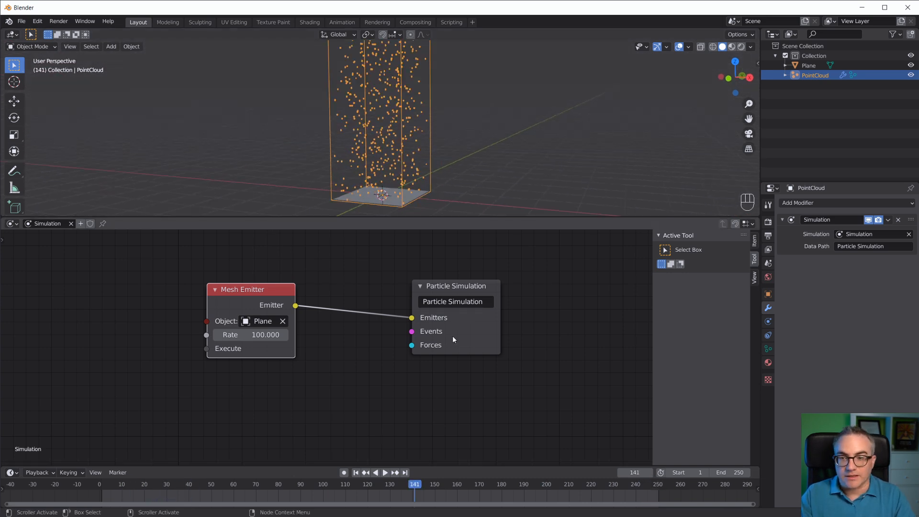
# Step: Add a Force node below the Mesh Emitter and connect it to the Particle Simulation's Forces input
pyautogui.moveTo(478, 356); pyautogui.dragTo(366, 367, button='middle')
pyautogui.click(263, 378)
pyautogui.hotkey('shift', 'a')
pyautogui.moveTo(250, 430)
pyautogui.click(317, 431)
pyautogui.click(230, 347)
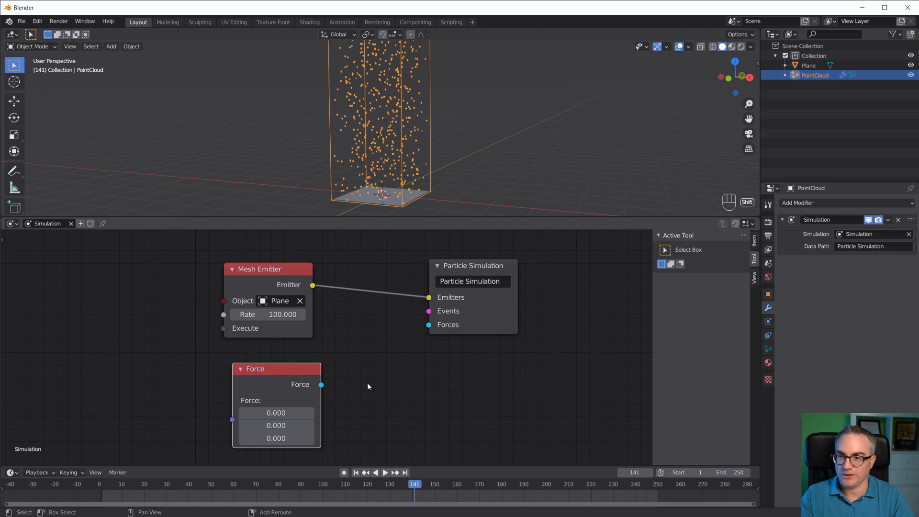
pyautogui.moveTo(322, 384); pyautogui.dragTo(429, 325)
pyautogui.moveTo(320, 403); pyautogui.dragTo(315, 398)
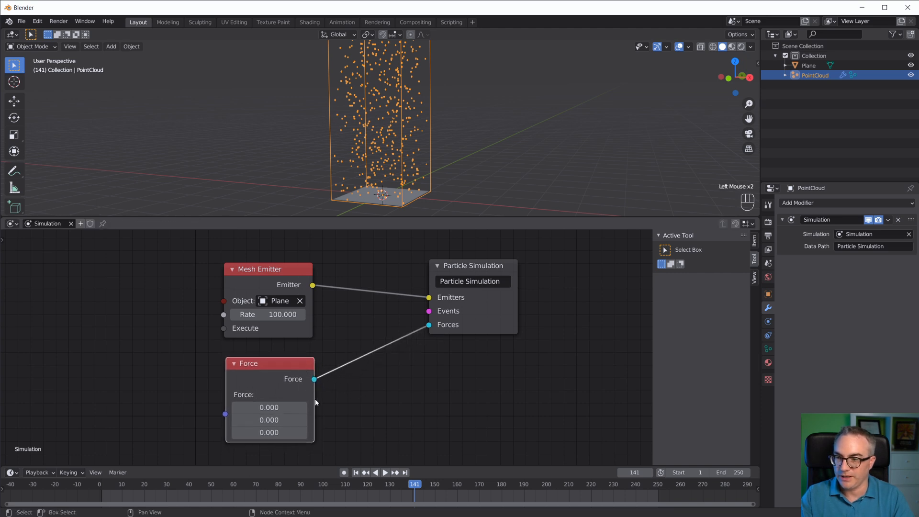
# Step: Set the Force node's X value to 1
pyautogui.click(288, 413)
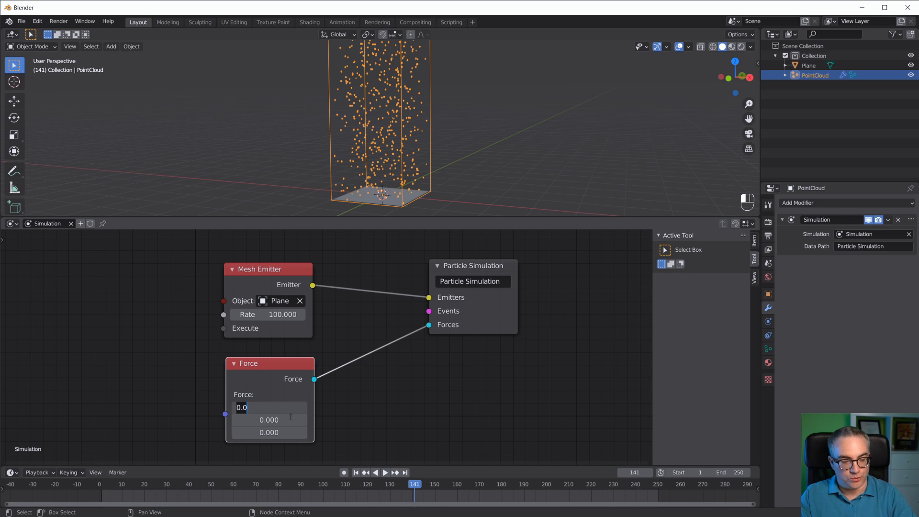
pyautogui.write('1')
pyautogui.press('Return')
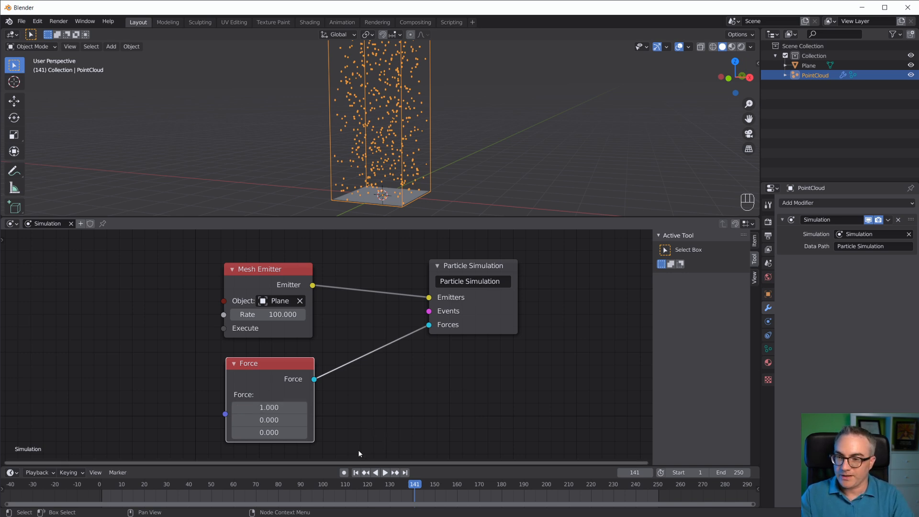
# Step: Play the simulation from the first frame, examine the particles' path from the front view, and pause playback
pyautogui.click(356, 473)
pyautogui.press('space')
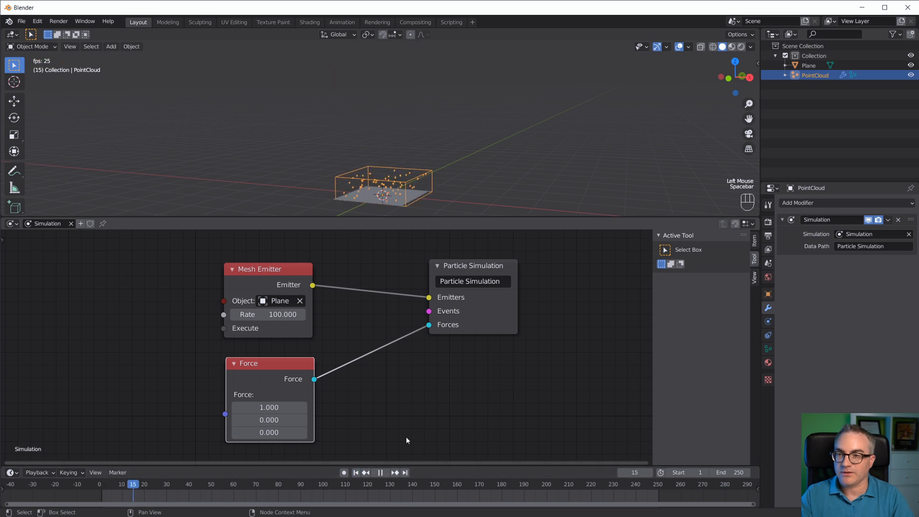
pyautogui.scroll(-3, 391, 418)
pyautogui.scroll(2, 402, 415)
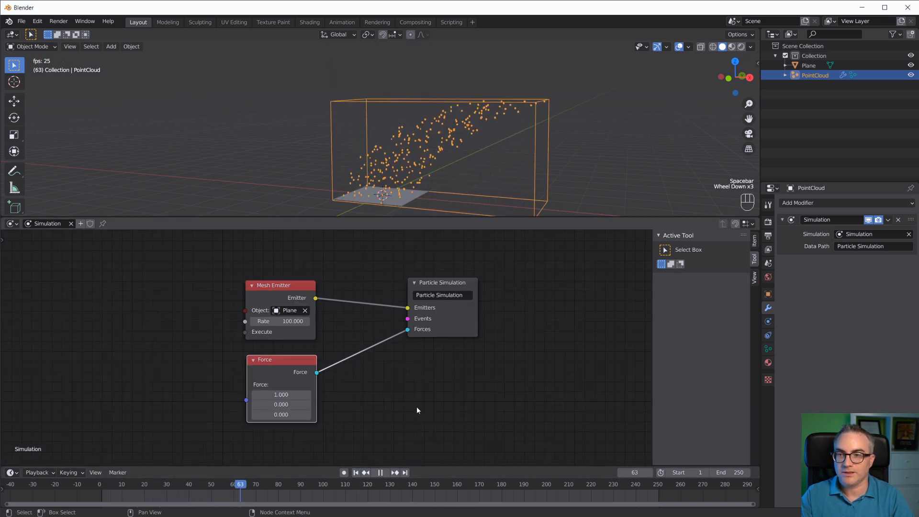
pyautogui.moveTo(475, 197)
pyautogui.mouseDown(button='middle')
pyautogui.moveTo(522, 142)
pyautogui.moveTo(560, 143)
pyautogui.moveTo(588, 163)
pyautogui.moveTo(468, 195)
pyautogui.mouseUp(button='middle')
pyautogui.scroll(-3, 570, 149)
pyautogui.scroll(-3, 484, 196)
pyautogui.press('KP_1')
pyautogui.scroll(3, 490, 192)
pyautogui.keyDown('shift'); pyautogui.moveTo(552, 190); pyautogui.dragTo(435, 210, button='middle'); pyautogui.keyUp('shift')
pyautogui.scroll(-4, 436, 209)
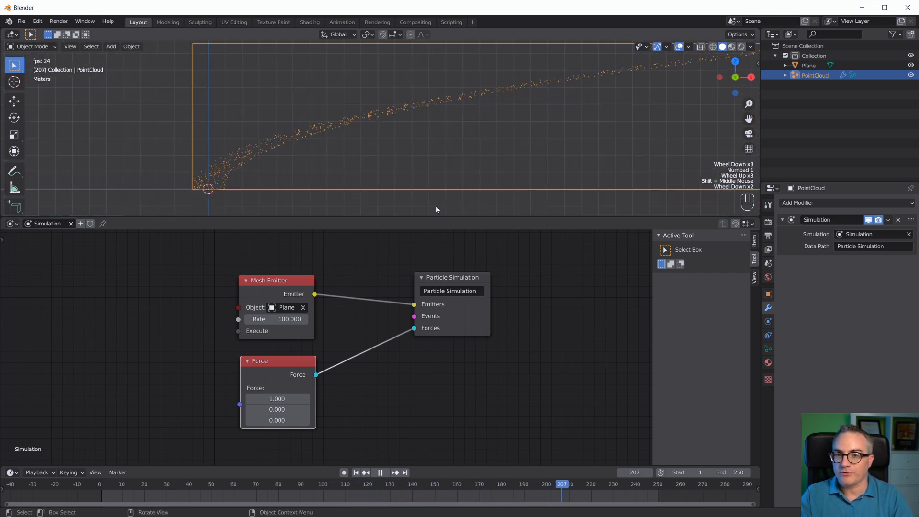
pyautogui.scroll(3, 271, 177)
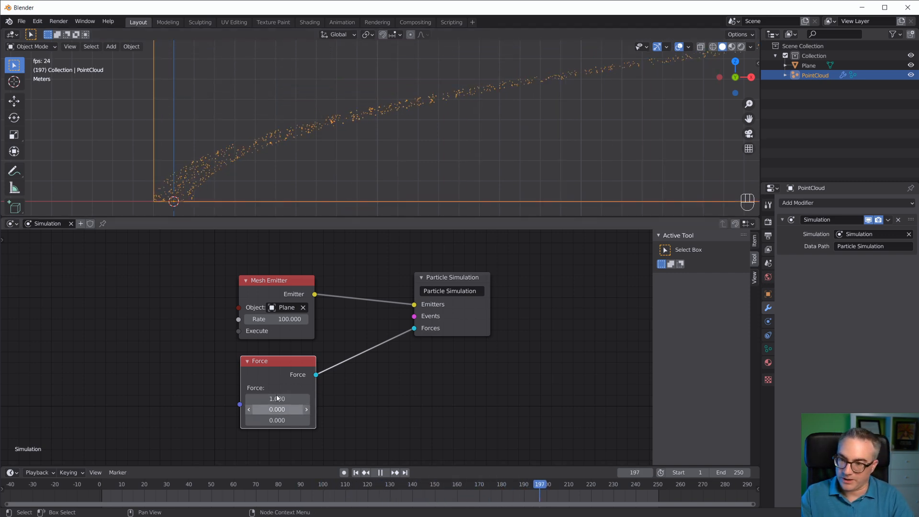
pyautogui.scroll(-3, 334, 399)
pyautogui.scroll(3, 336, 405)
pyautogui.press('space')
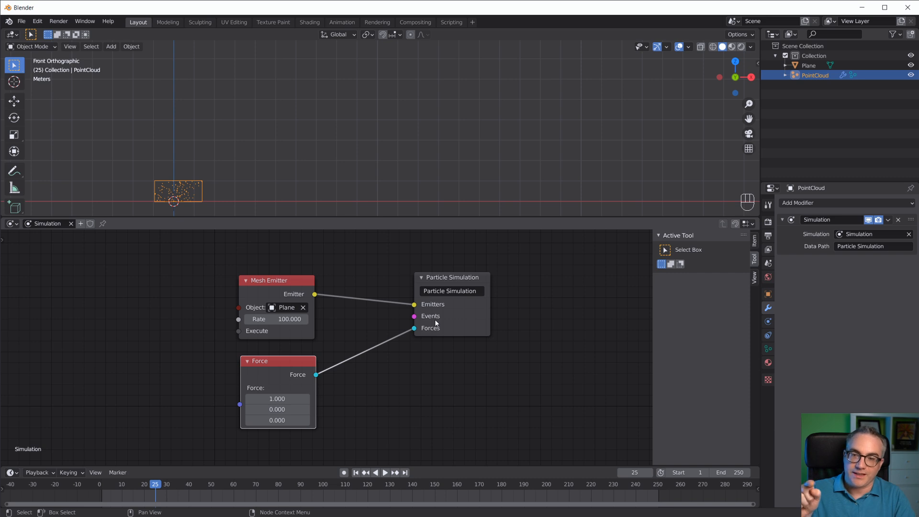
# Step: Add a second Force node below the first and connect it to the Particle Simulation's Forces input
pyautogui.scroll(-3, 436, 325)
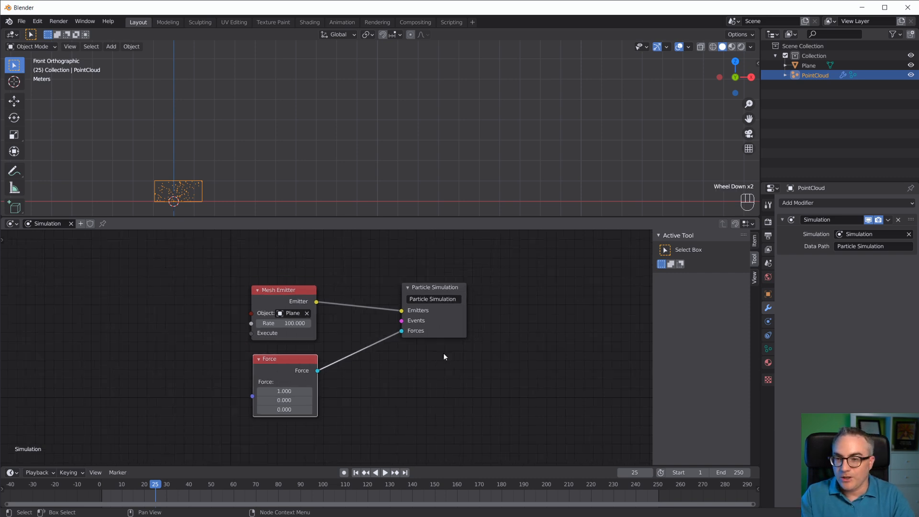
pyautogui.moveTo(444, 353); pyautogui.dragTo(466, 326, button='middle')
pyautogui.hotkey('shift', 'a')
pyautogui.moveTo(433, 353)
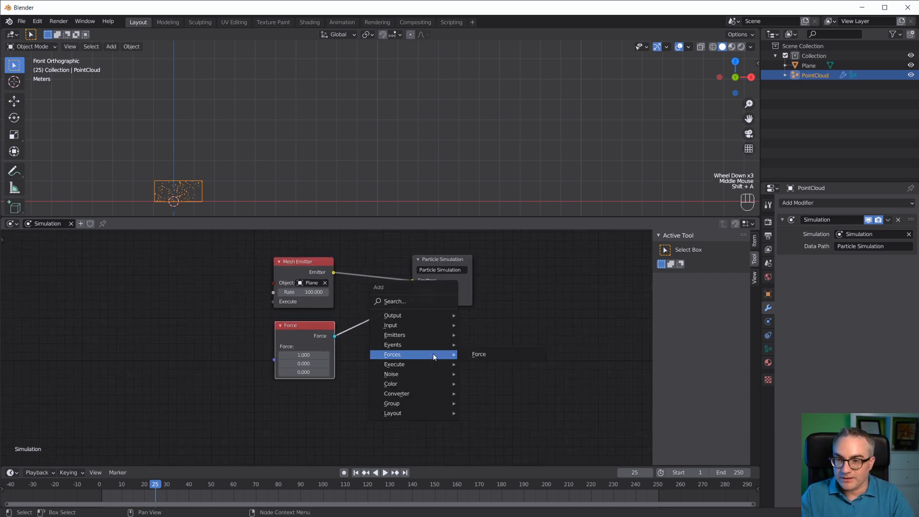
pyautogui.click(479, 354)
pyautogui.moveTo(336, 403); pyautogui.dragTo(414, 301)
pyautogui.scroll(1, 475, 409)
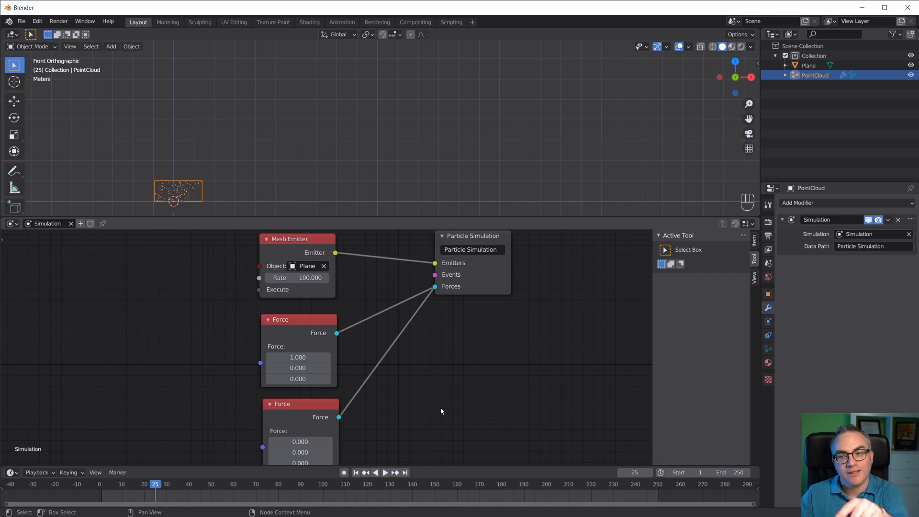
# Step: Set the second Force node's Z value to -0.2
pyautogui.scroll(-2, 441, 407)
pyautogui.scroll(1, 441, 407)
pyautogui.keyDown('shift'); pyautogui.moveTo(440, 408); pyautogui.dragTo(433, 366, button='middle'); pyautogui.keyUp('shift')
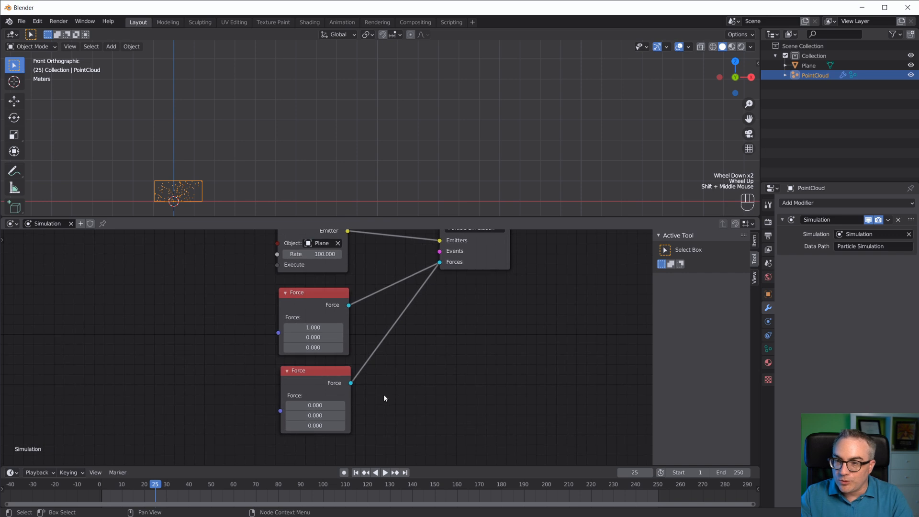
pyautogui.click(319, 426)
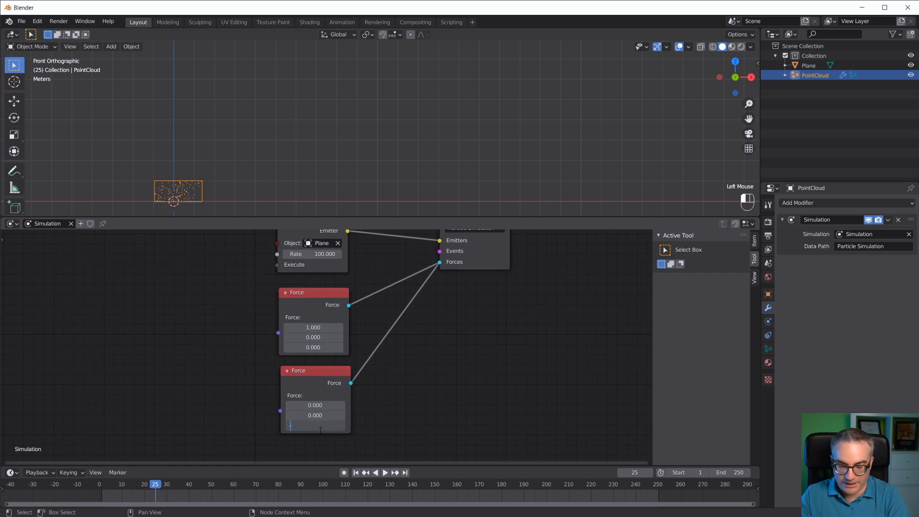
pyautogui.write('-0.1')
pyautogui.press('Return')
pyautogui.doubleClick(320, 426)
pyautogui.press('Return')
# Step: Play the simulation from the first frame, examine how both forces shape the particle path, and pause playback
pyautogui.click(357, 473)
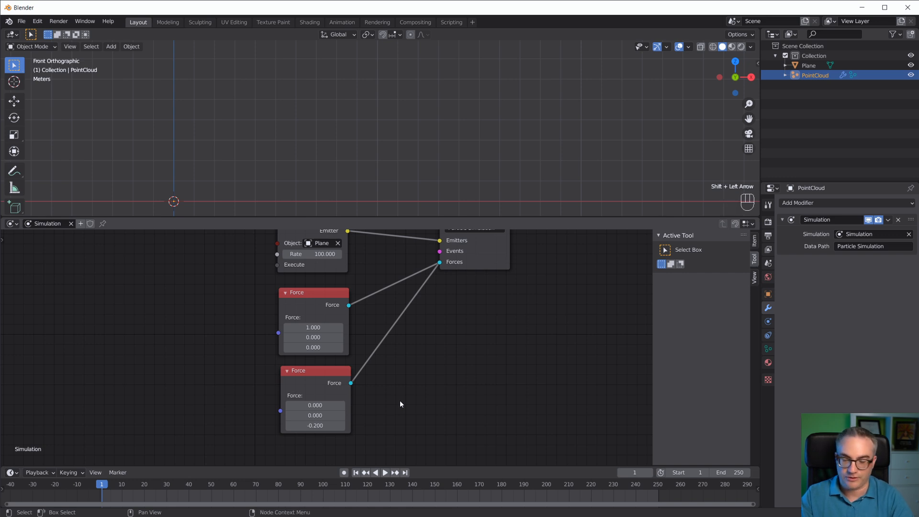
pyautogui.press('space')
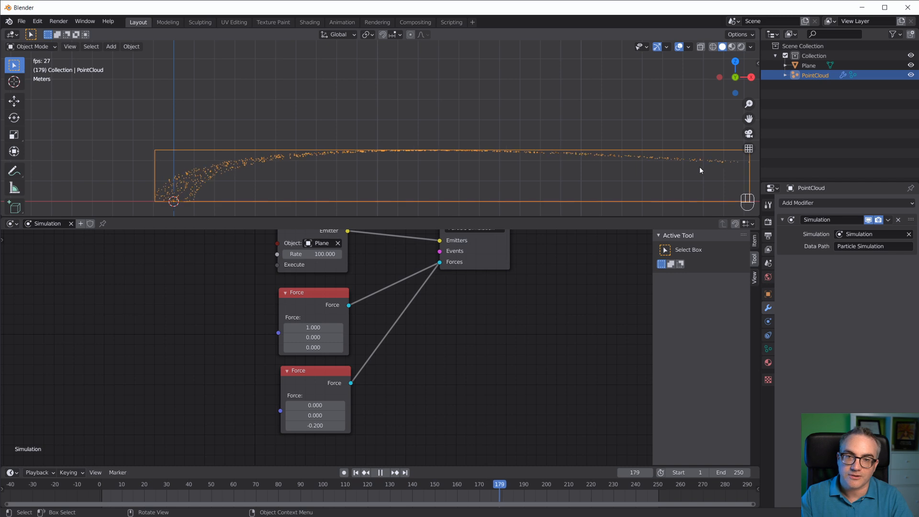
pyautogui.scroll(-6, 525, 160)
pyautogui.scroll(3, 517, 155)
pyautogui.keyDown('shift'); pyautogui.moveTo(531, 162); pyautogui.dragTo(480, 157, button='middle'); pyautogui.keyUp('shift')
pyautogui.scroll(3, 401, 349)
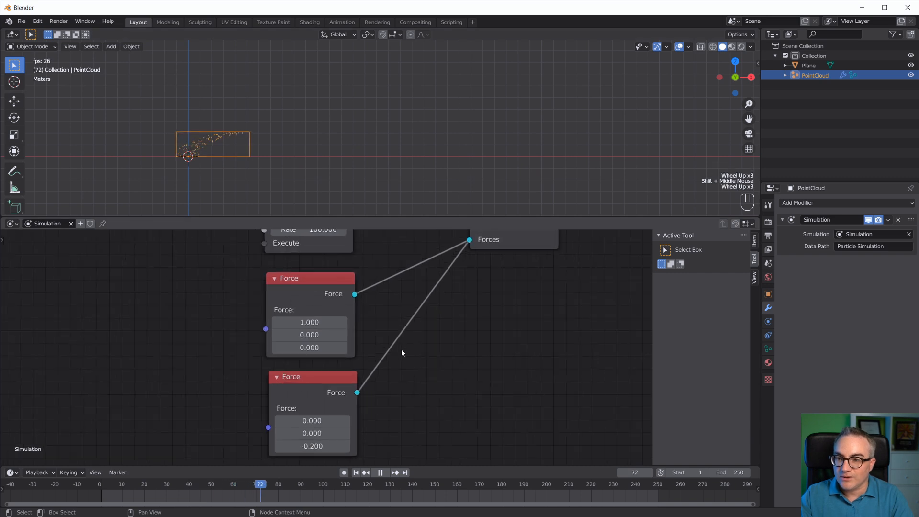
pyautogui.scroll(-3, 401, 349)
pyautogui.keyDown('shift'); pyautogui.moveTo(400, 369); pyautogui.dragTo(398, 389, button='middle'); pyautogui.keyUp('shift')
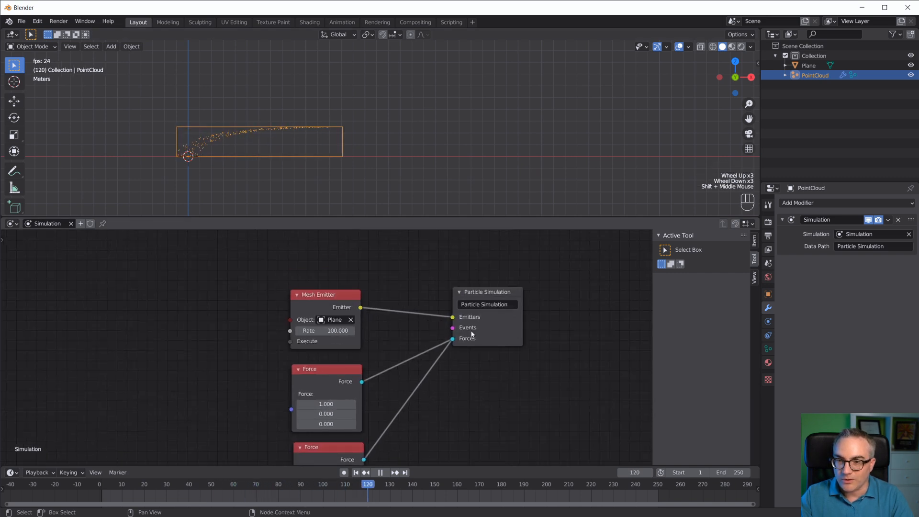
pyautogui.press('space')
# Step: Add an ico sphere mesh to the scene and set its subdivisions to 1
pyautogui.click(349, 295)
pyautogui.scroll(4, 183, 180)
pyautogui.keyDown('shift'); pyautogui.scroll(1, 183, 180); pyautogui.keyUp('shift')
pyautogui.keyDown('shift'); pyautogui.moveTo(182, 180); pyautogui.dragTo(437, 205, button='middle'); pyautogui.keyUp('shift')
pyautogui.hotkey('shift', 'a')
pyautogui.moveTo(385, 169)
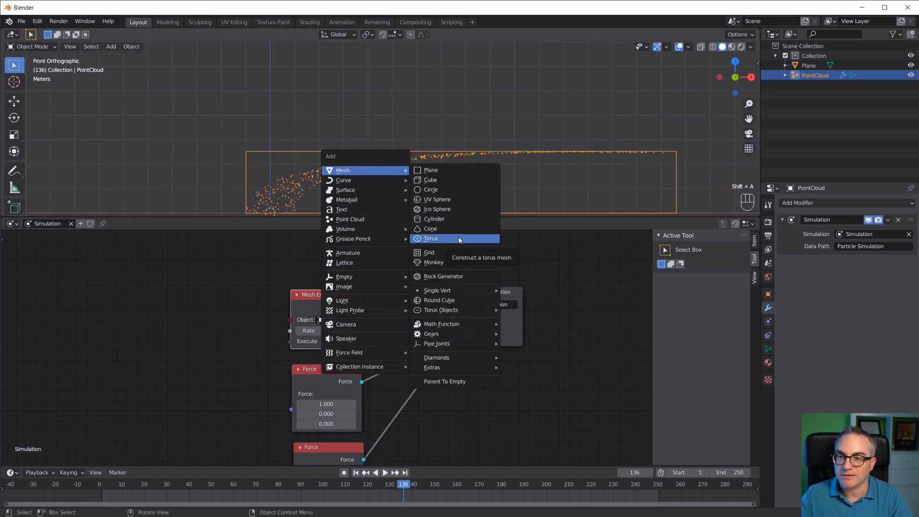
pyautogui.click(458, 210)
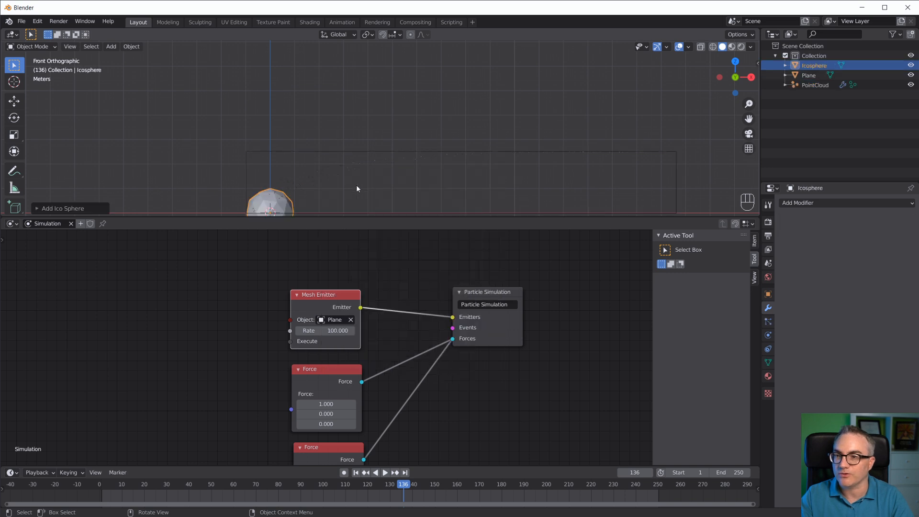
pyautogui.click(63, 208)
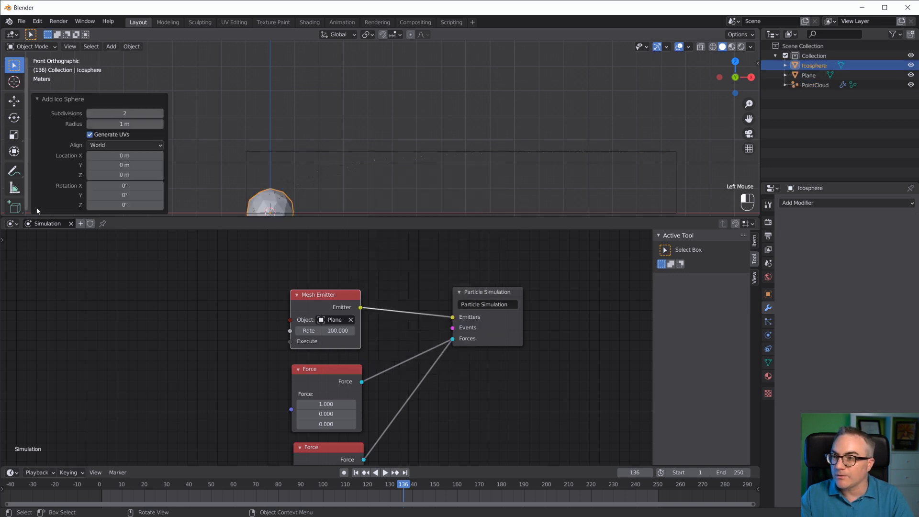
pyautogui.click(91, 113)
# Step: Move the ico sphere straight up so it sits above the plane and the particle stream
pyautogui.press('g')
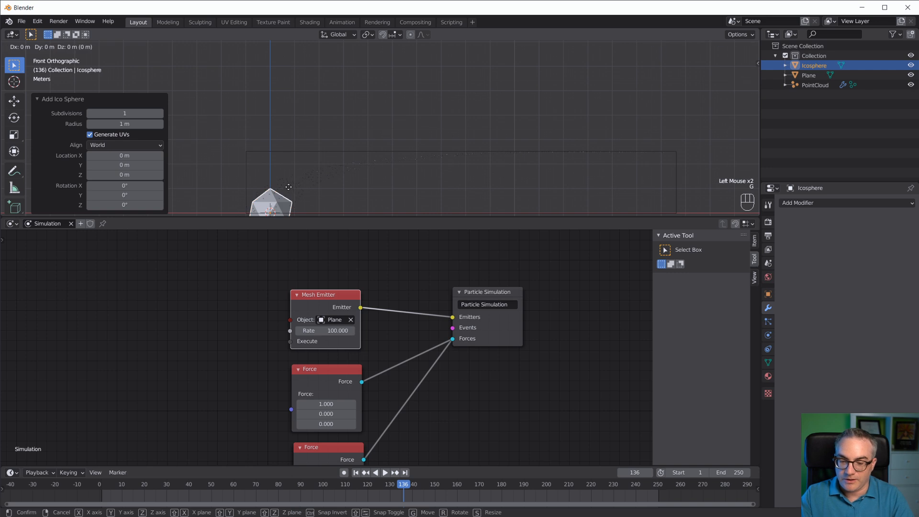
pyautogui.click(386, 155)
pyautogui.scroll(-3, 425, 175)
pyautogui.keyDown('shift'); pyautogui.moveTo(424, 175); pyautogui.dragTo(417, 171, button='middle'); pyautogui.keyUp('shift')
# Step: Duplicate the Mesh Emitter node and place the copy above the original
pyautogui.click(318, 295)
pyautogui.hotkey('shift', 'd')
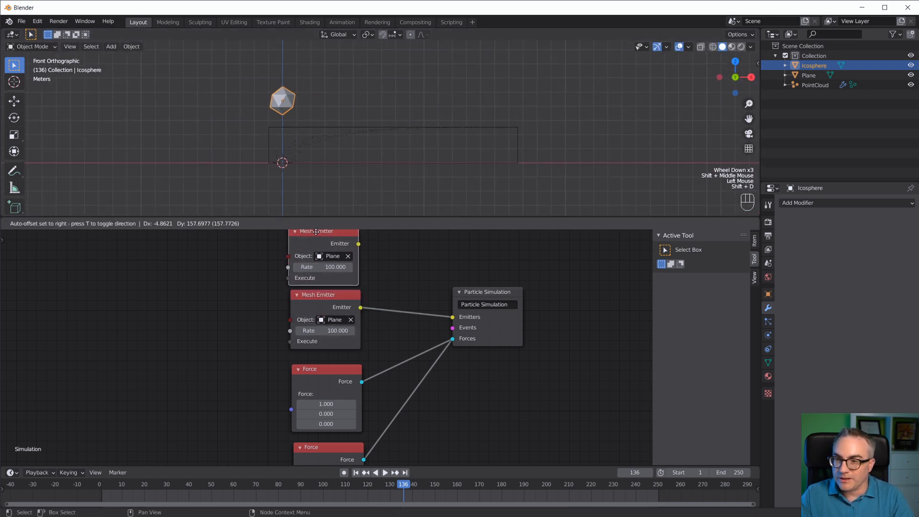
pyautogui.click(316, 233)
# Step: Assign the ico sphere as the duplicated emitter's object and connect it to the Particle Simulation's Emitters input
pyautogui.click(347, 257)
pyautogui.click(349, 256)
pyautogui.click(288, 104)
pyautogui.moveTo(359, 244); pyautogui.dragTo(452, 317)
pyautogui.moveTo(514, 299); pyautogui.dragTo(498, 311)
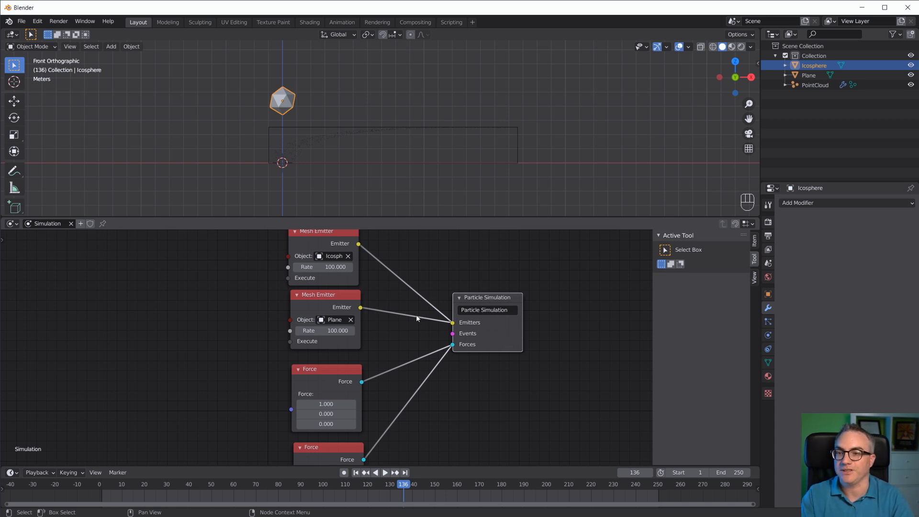
# Step: Set the ico sphere emitter's rate to 20 and play the simulation from the first frame
pyautogui.scroll(1, 416, 314)
pyautogui.keyDown('shift'); pyautogui.moveTo(409, 306); pyautogui.dragTo(415, 350, button='middle'); pyautogui.keyUp('shift')
pyautogui.scroll(2, 415, 350)
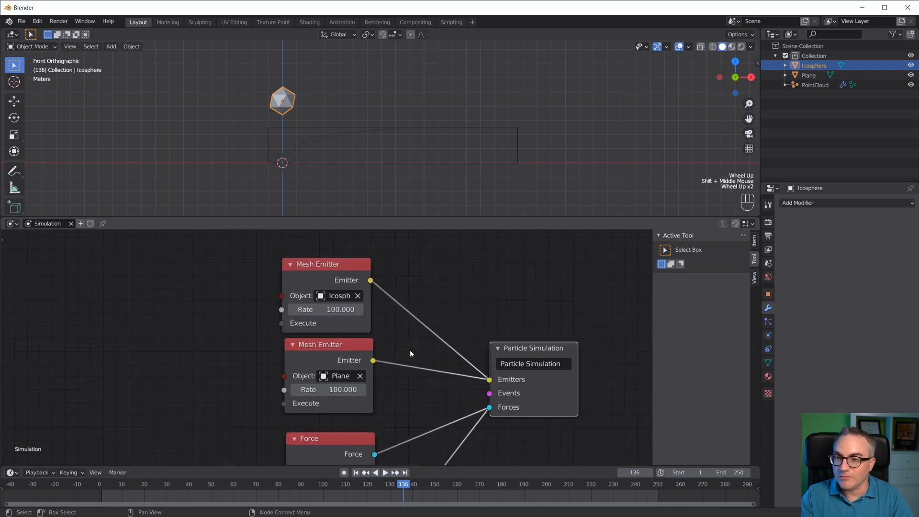
pyautogui.click(316, 309)
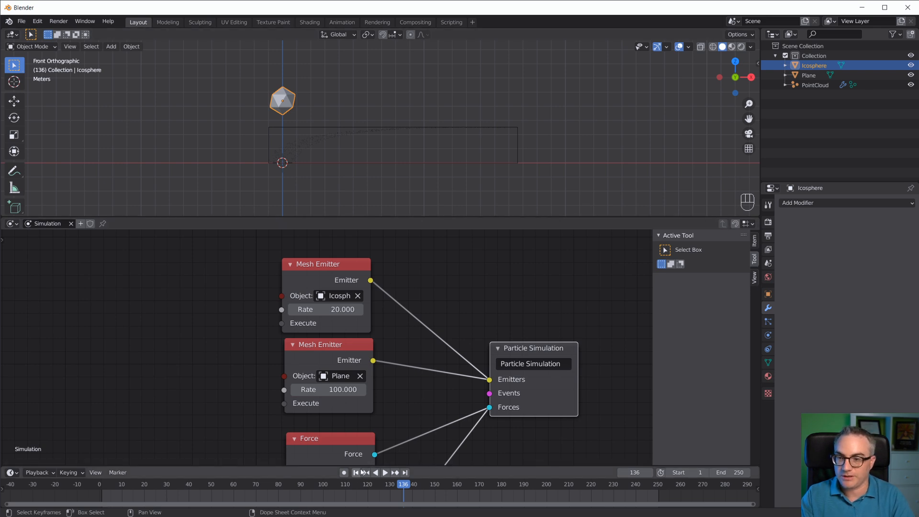
pyautogui.hotkey('shift', 'Left')
pyautogui.press('space')
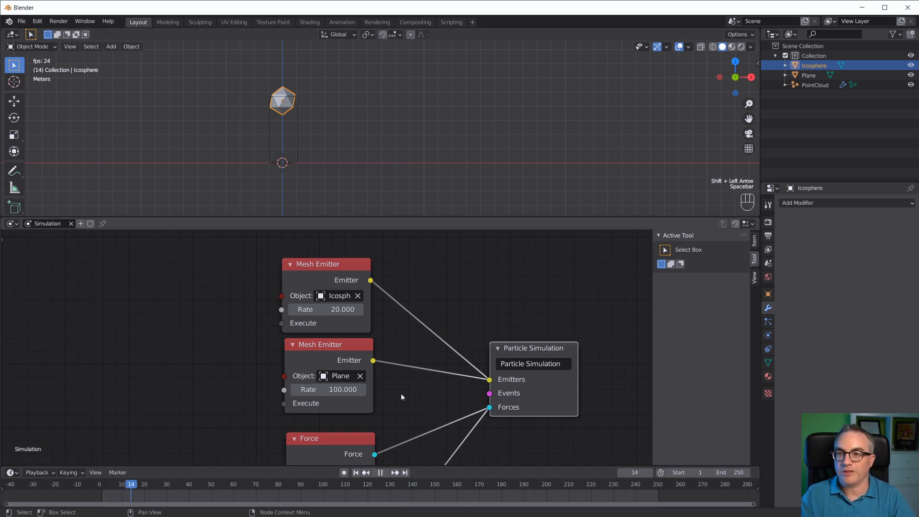
# Step: Select the point cloud so its particles are highlighted, and watch the streams from both emitters during playback
pyautogui.scroll(2, 413, 137)
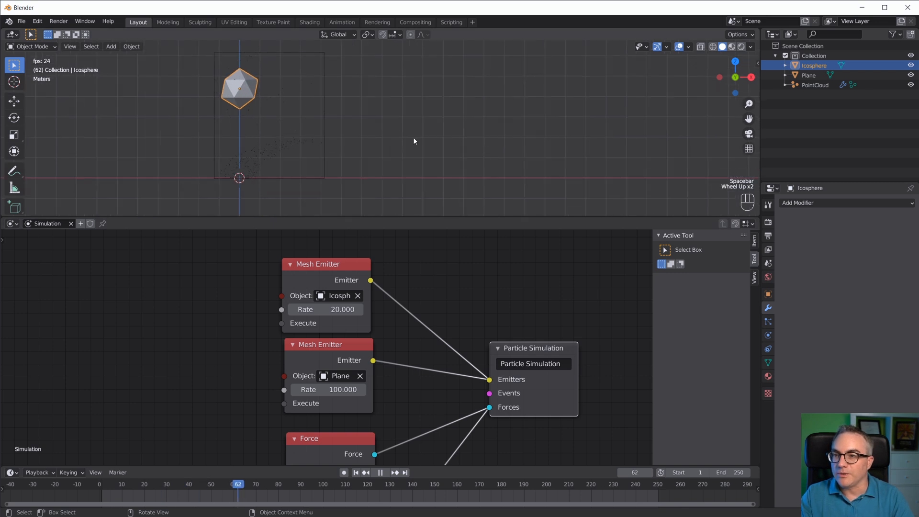
pyautogui.scroll(-1, 412, 139)
pyautogui.scroll(2, 412, 143)
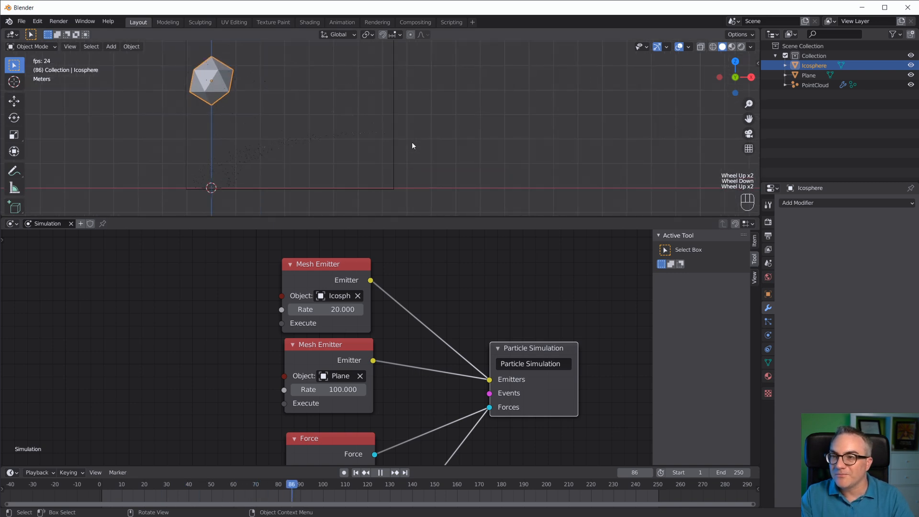
pyautogui.click(819, 86)
pyautogui.keyDown('shift'); pyautogui.moveTo(328, 146); pyautogui.dragTo(352, 163, button='middle'); pyautogui.keyUp('shift')
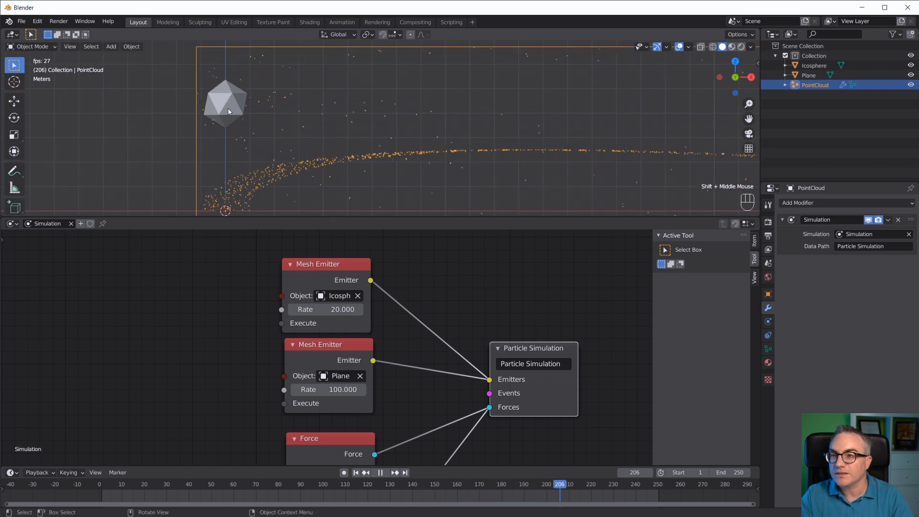
pyautogui.scroll(-2, 242, 113)
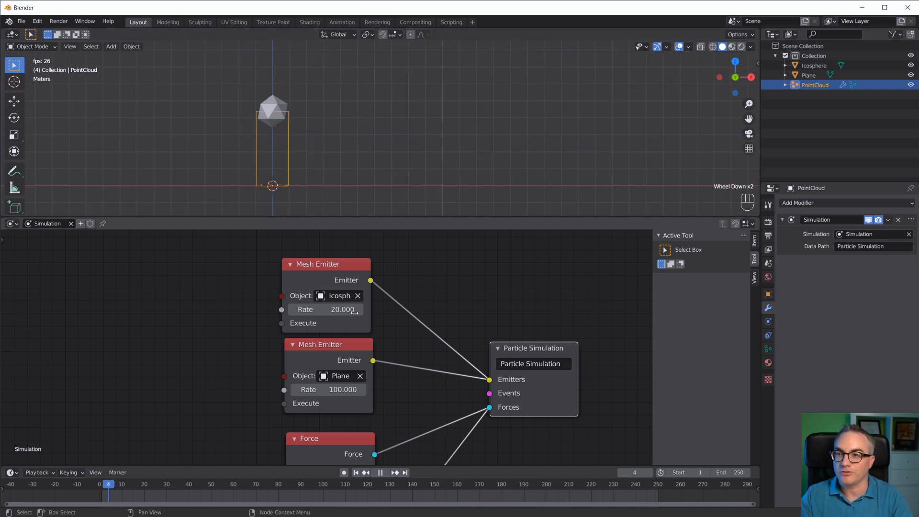
# Step: Spread out the node layout by moving both Mesh Emitter nodes further left and both Force nodes lower and to the right
pyautogui.moveTo(335, 261); pyautogui.dragTo(285, 252)
pyautogui.moveTo(341, 345); pyautogui.dragTo(290, 335)
pyautogui.scroll(-4, 290, 335)
pyautogui.keyDown('shift'); pyautogui.moveTo(454, 392); pyautogui.dragTo(512, 295, button='middle'); pyautogui.keyUp('shift')
pyautogui.moveTo(399, 383); pyautogui.dragTo(456, 419)
pyautogui.moveTo(397, 316); pyautogui.dragTo(449, 351)
pyautogui.scroll(4, 449, 351)
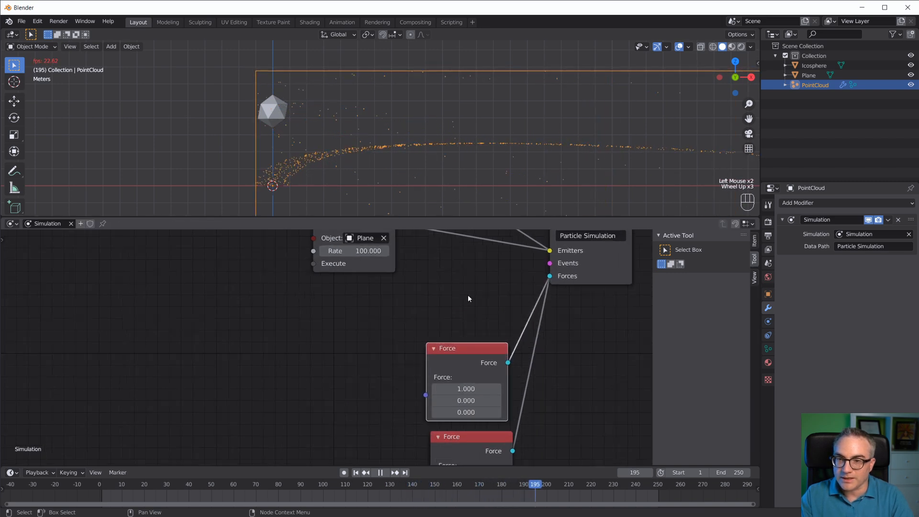
# Step: Add a Particle Birth Event node between the emitters and forces and connect it to the Particle Simulation's Events input
pyautogui.keyDown('shift'); pyautogui.moveTo(468, 295); pyautogui.dragTo(426, 350, button='middle'); pyautogui.keyUp('shift')
pyautogui.scroll(-3, 439, 351)
pyautogui.scroll(3, 441, 350)
pyautogui.click(387, 326)
pyautogui.hotkey('shift', 'a')
pyautogui.moveTo(373, 367)
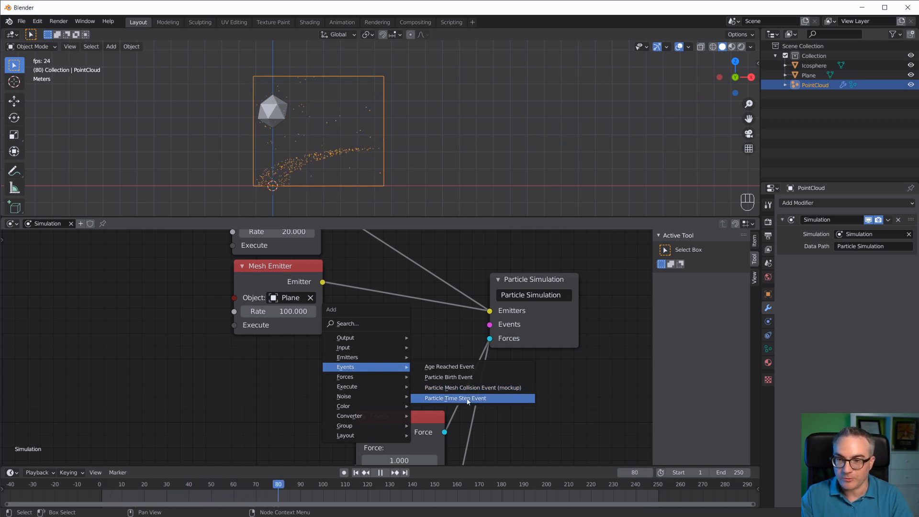
pyautogui.click(481, 378)
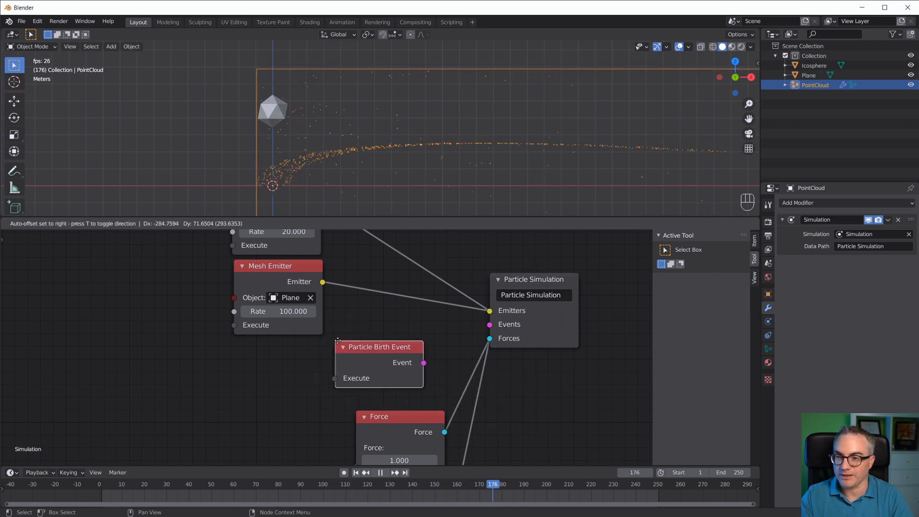
pyautogui.moveTo(441, 361); pyautogui.dragTo(489, 324)
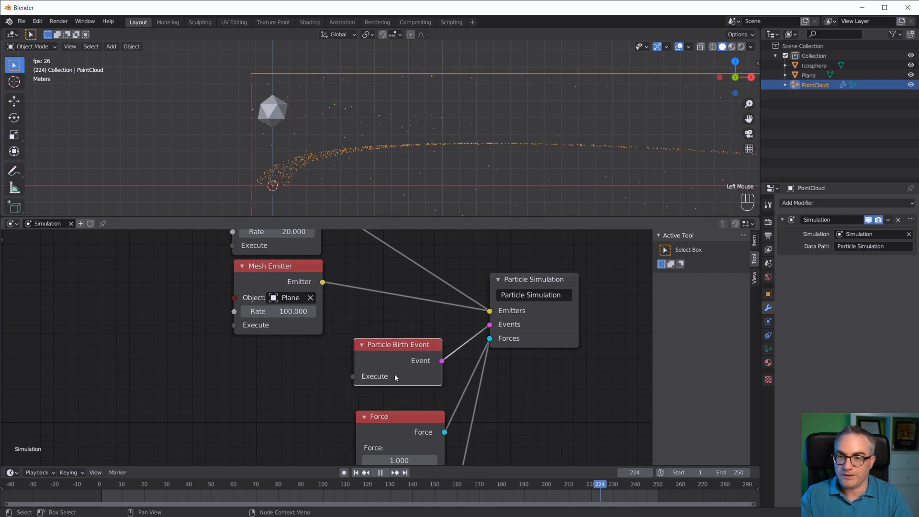
pyautogui.moveTo(378, 345); pyautogui.dragTo(339, 351)
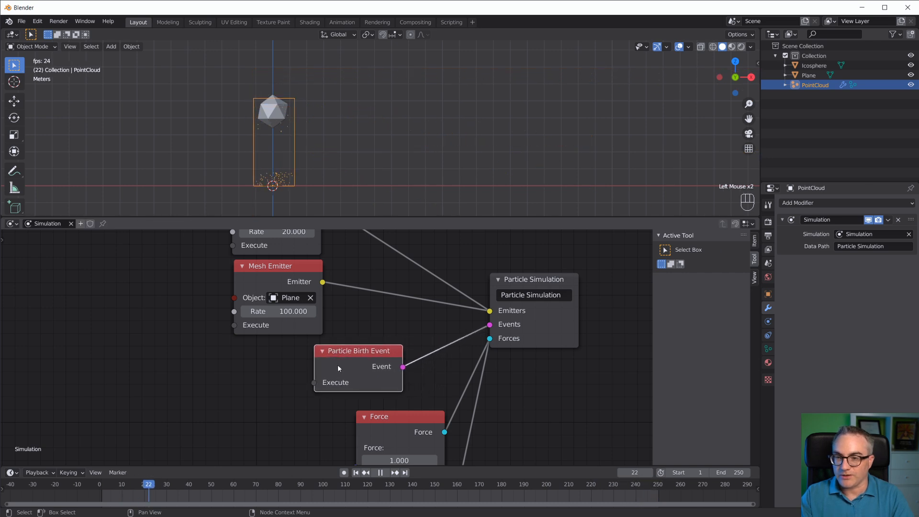
# Step: Stop playback at frame 1 and enlarge the node editor area upward so the whole node tree fits
pyautogui.press('space')
pyautogui.click(336, 415)
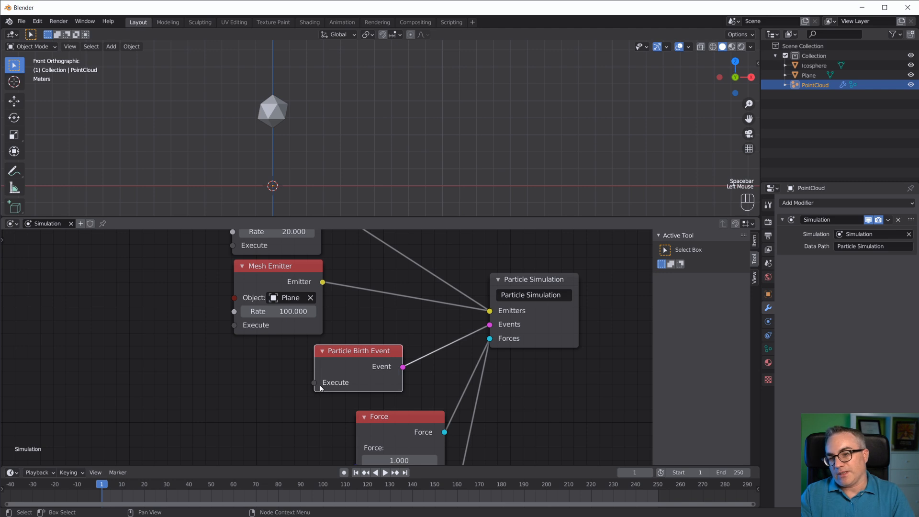
pyautogui.scroll(-6, 330, 381)
pyautogui.scroll(3, 351, 380)
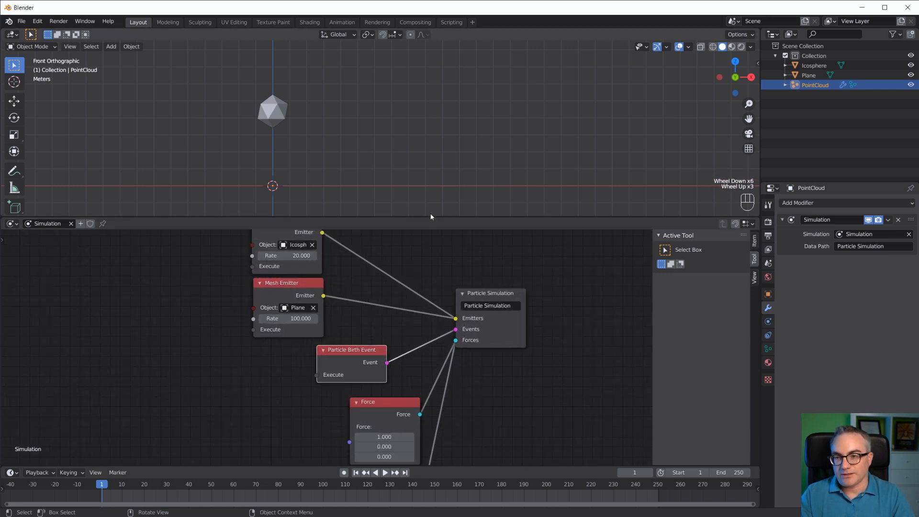
pyautogui.moveTo(430, 217); pyautogui.dragTo(438, 166)
pyautogui.scroll(-3, 435, 335)
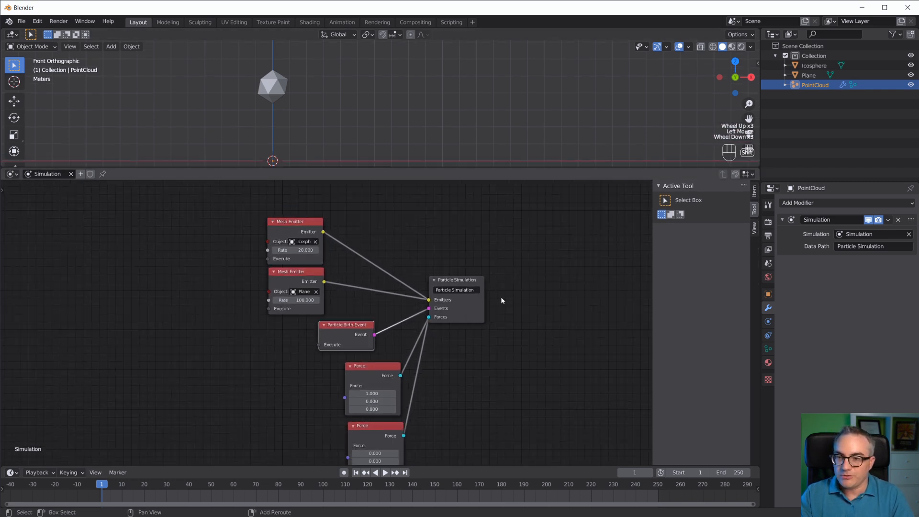
pyautogui.keyDown('shift'); pyautogui.moveTo(501, 300); pyautogui.dragTo(560, 268, button='middle'); pyautogui.keyUp('shift')
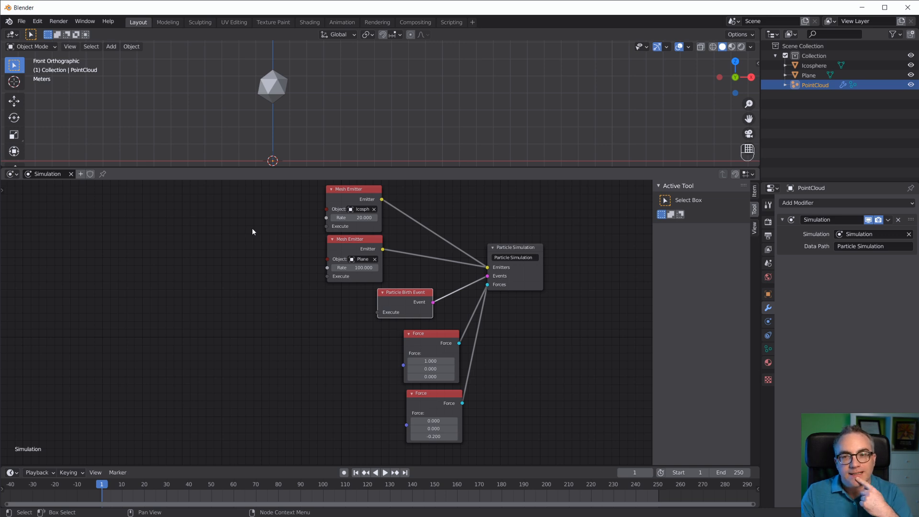
# Step: Move the Particle Birth Event node further away from the Particle Simulation node, beneath the plane's emitter
pyautogui.scroll(3, 349, 303)
pyautogui.moveTo(481, 315); pyautogui.dragTo(455, 367, button='middle')
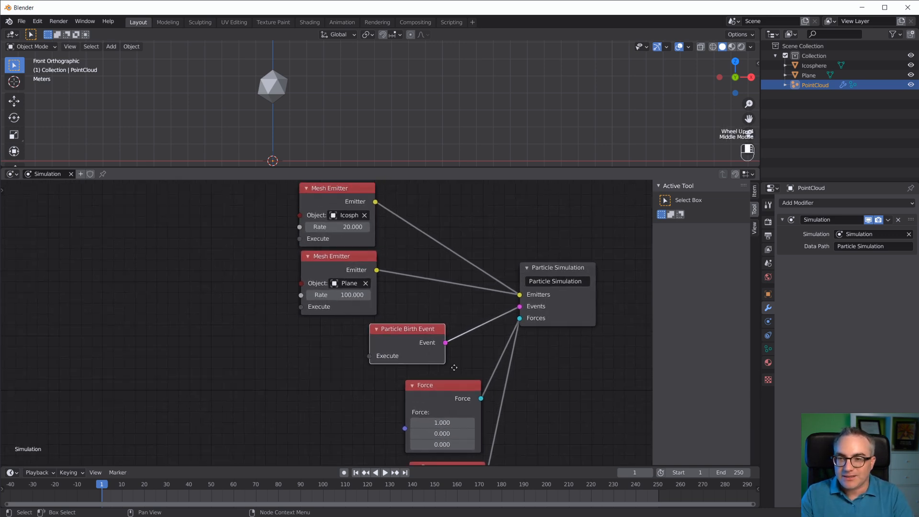
pyautogui.scroll(1, 455, 366)
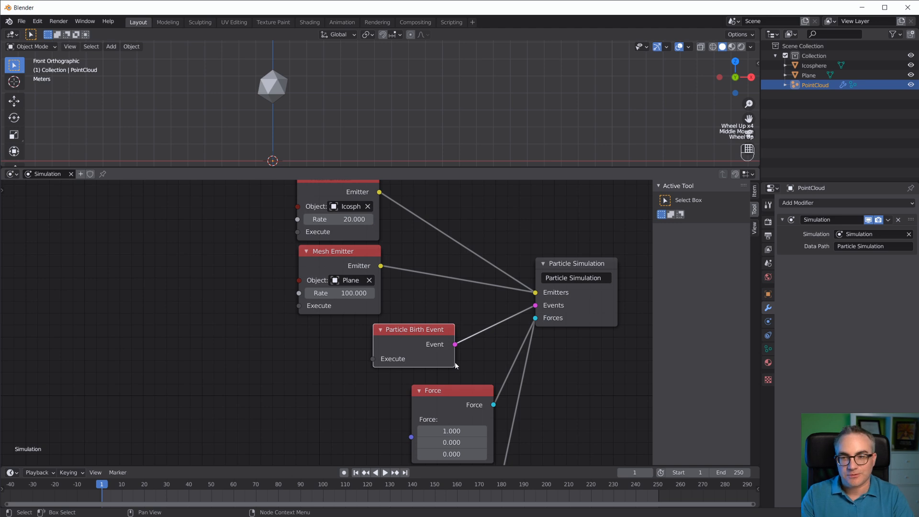
pyautogui.scroll(-2, 455, 364)
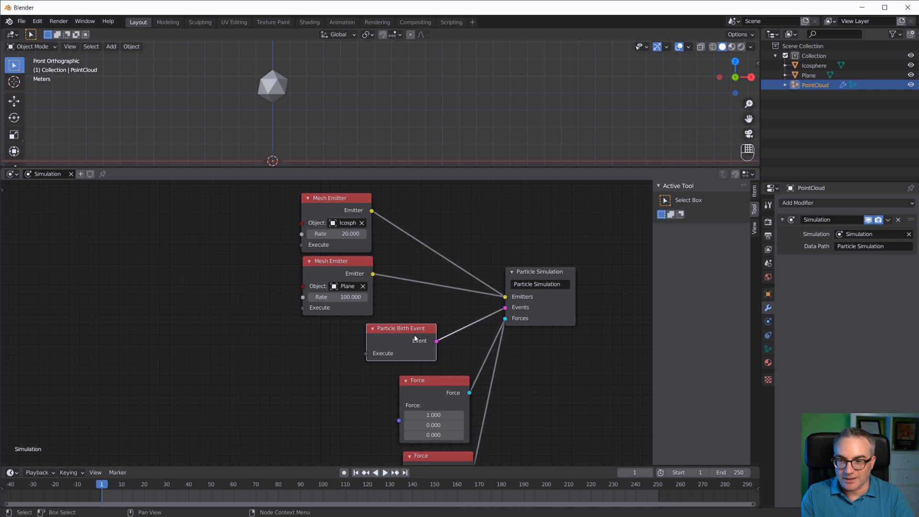
pyautogui.moveTo(401, 334); pyautogui.dragTo(381, 336)
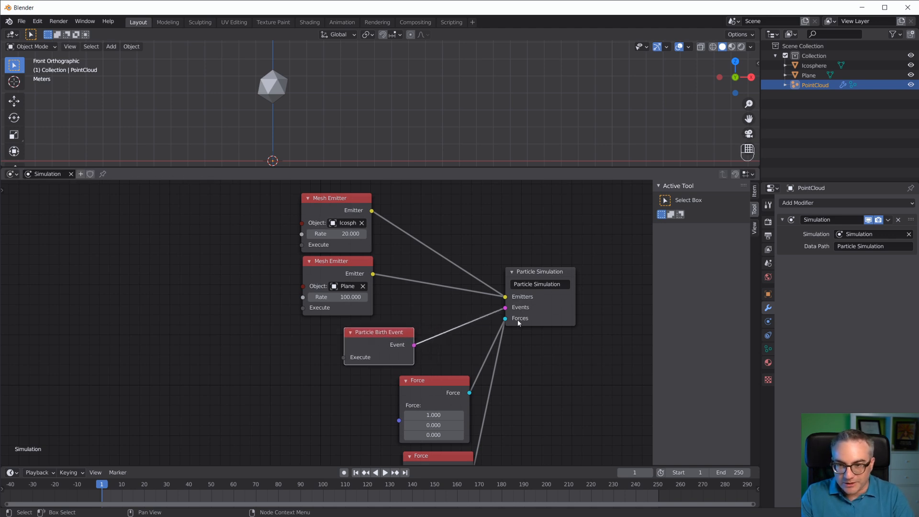
pyautogui.scroll(2, 518, 320)
pyautogui.moveTo(386, 338); pyautogui.dragTo(387, 340)
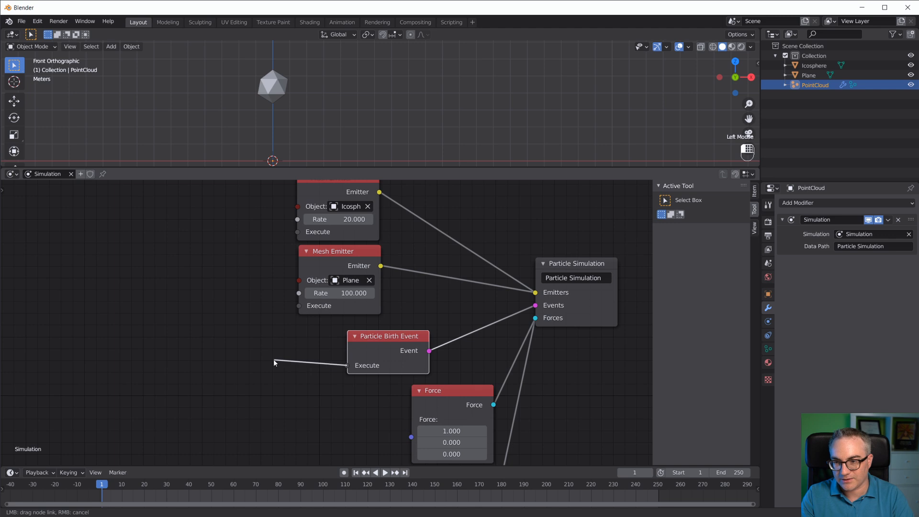
# Step: Add a Set Particle Attribute node that sets the Float attribute Radius to 0.1, connected to the Particle Birth Event's Execute input
pyautogui.moveTo(274, 362); pyautogui.dragTo(223, 361)
pyautogui.moveTo(289, 348)
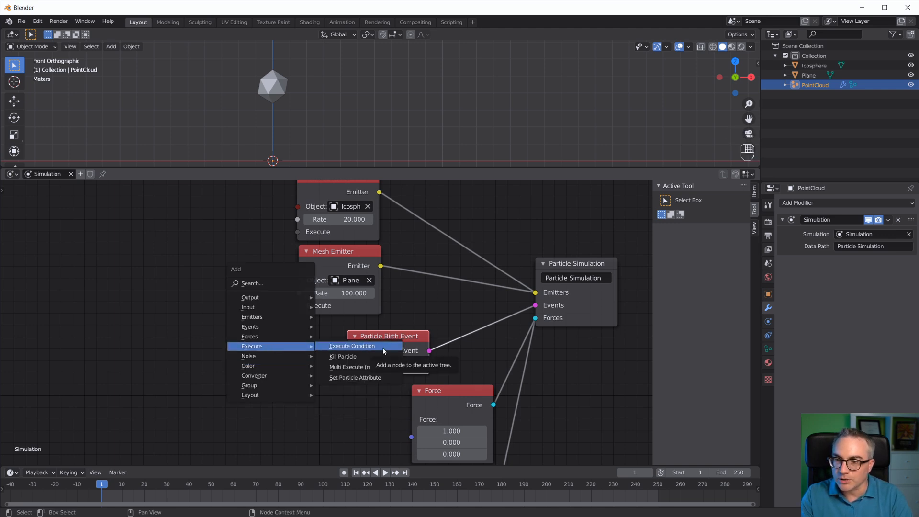
pyautogui.click(357, 377)
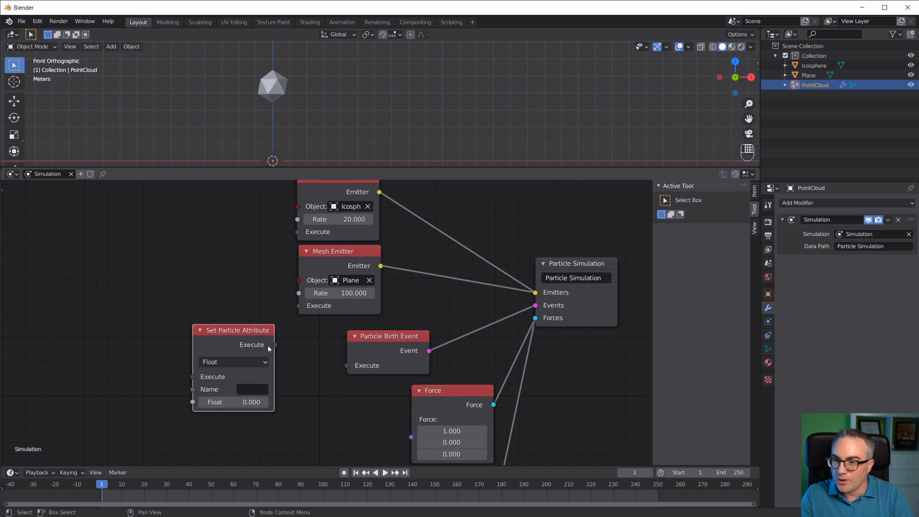
pyautogui.moveTo(275, 330); pyautogui.dragTo(313, 336)
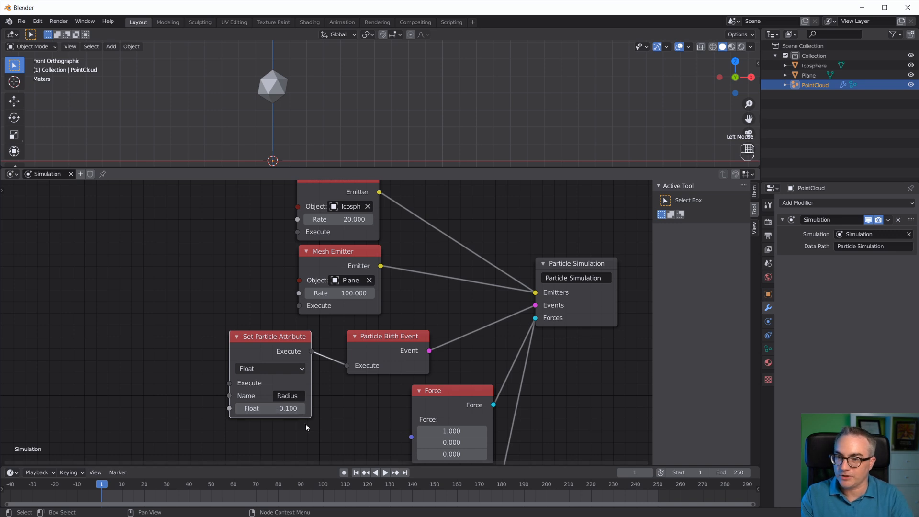
# Step: Play the simulation and examine the size of the emitted particles up close
pyautogui.press('space')
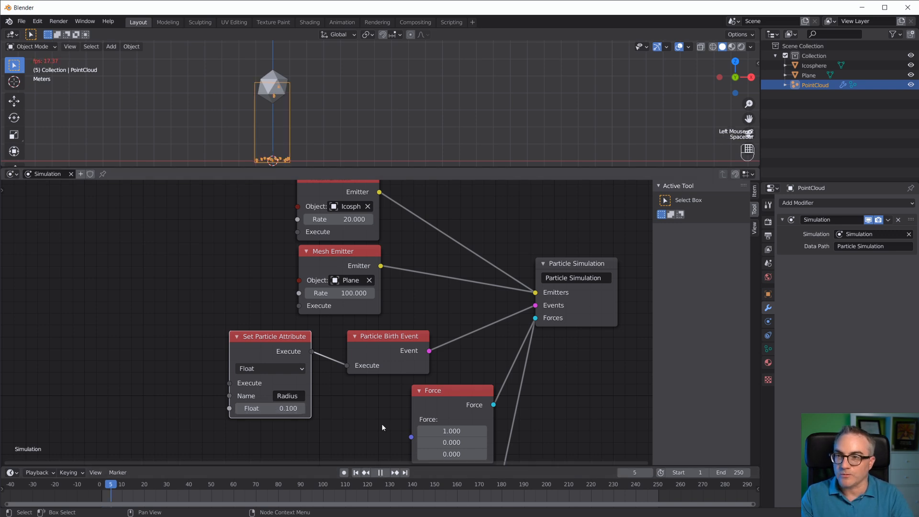
pyautogui.scroll(4, 332, 110)
pyautogui.keyDown('shift'); pyautogui.moveTo(339, 146); pyautogui.dragTo(376, 151, button='middle'); pyautogui.keyUp('shift')
pyautogui.scroll(2, 365, 111)
pyautogui.scroll(-3, 384, 117)
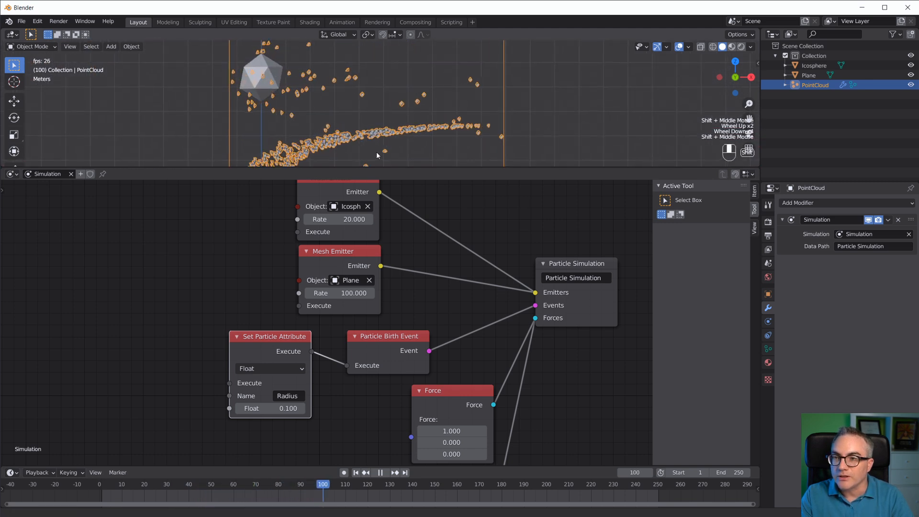
# Step: Try a Radius attribute value of 1 while the simulation plays, and set it back to 0.1
pyautogui.click(281, 411)
pyautogui.write('1')
pyautogui.press('Return')
pyautogui.scroll(-3, 369, 95)
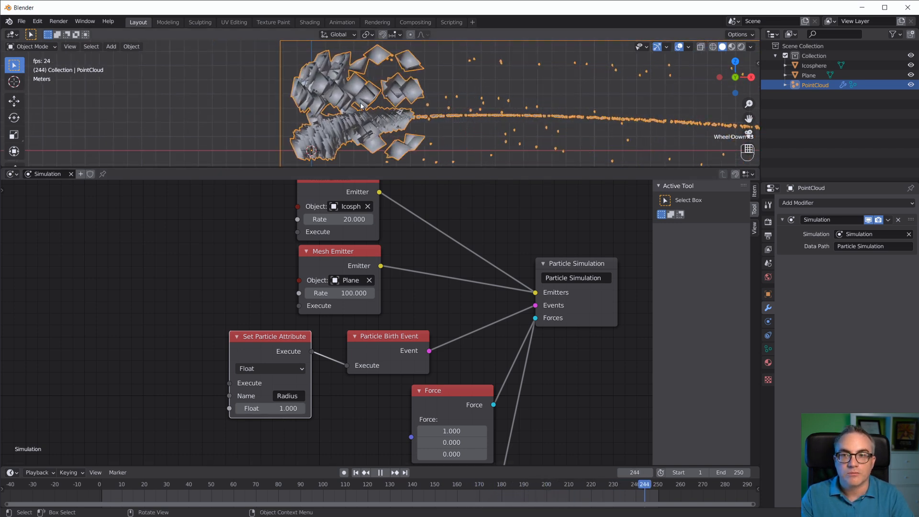
pyautogui.click(281, 411)
pyautogui.write('0.1')
pyautogui.press('Return')
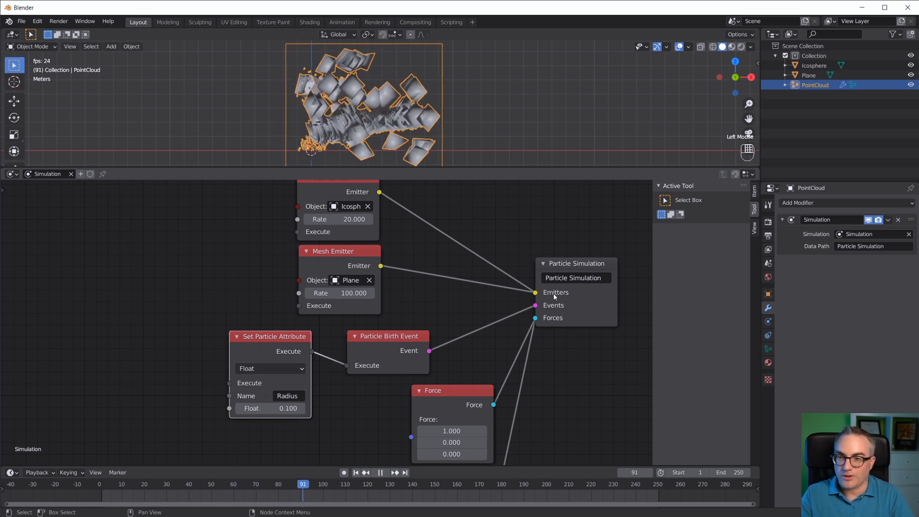
# Step: Shift the Set Particle Attribute and Particle Birth Event nodes left, aligning the event beneath the plane's emitter
pyautogui.moveTo(297, 375); pyautogui.dragTo(258, 366)
pyautogui.moveTo(388, 337); pyautogui.dragTo(339, 345)
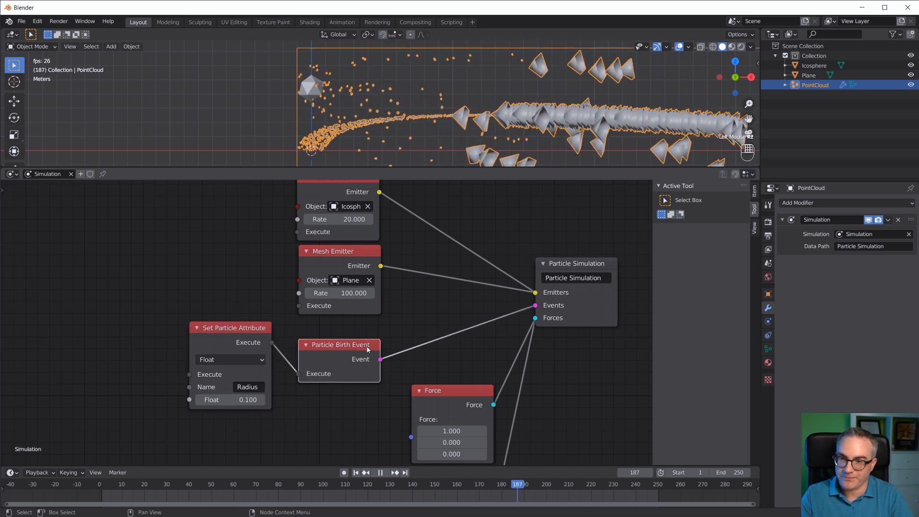
pyautogui.scroll(2, 465, 361)
pyautogui.scroll(-2, 433, 381)
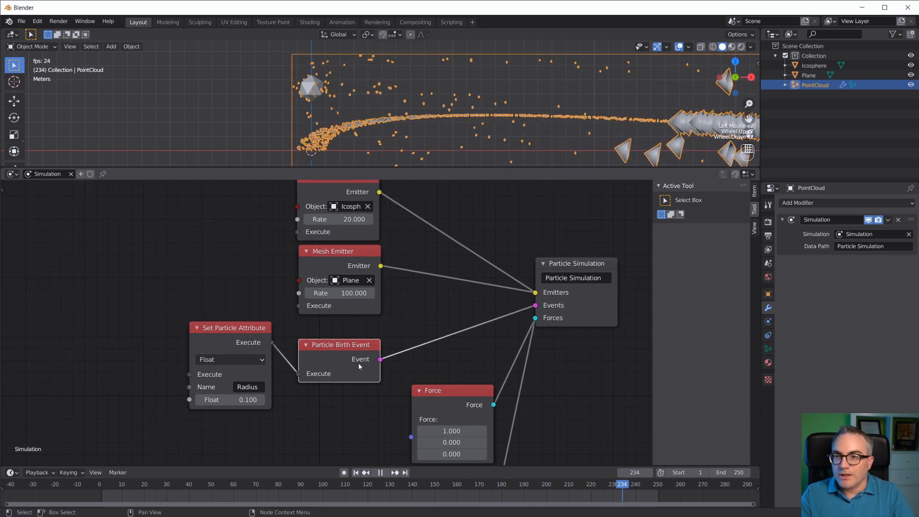
# Step: Add a Math node set to Sine and connect its Value output to the Set Particle Attribute's Float input
pyautogui.moveTo(405, 358); pyautogui.dragTo(480, 356, button='middle')
pyautogui.scroll(2, 337, 371)
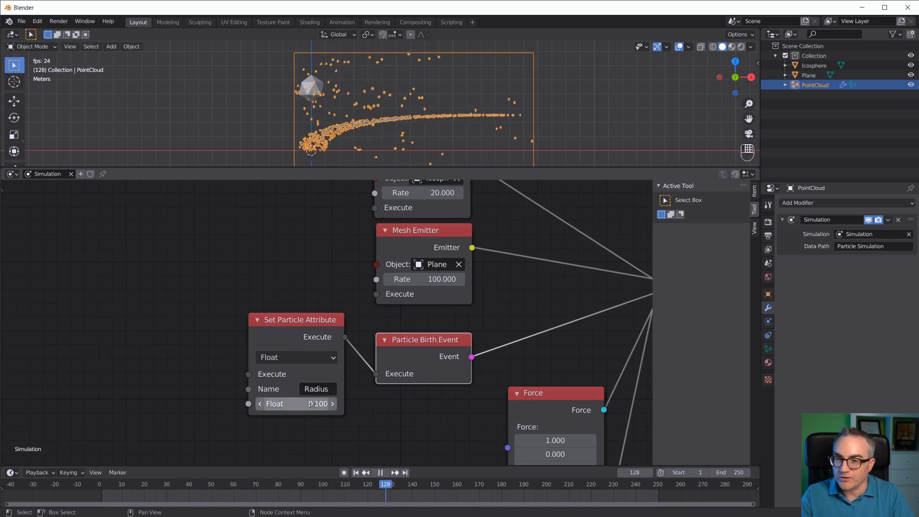
pyautogui.moveTo(250, 403); pyautogui.dragTo(191, 403)
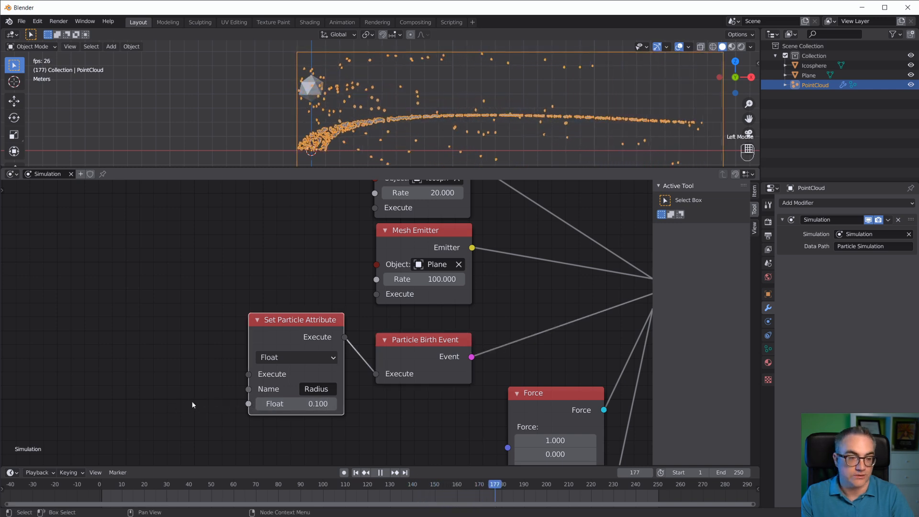
pyautogui.hotkey('shift', 'a')
pyautogui.moveTo(159, 294)
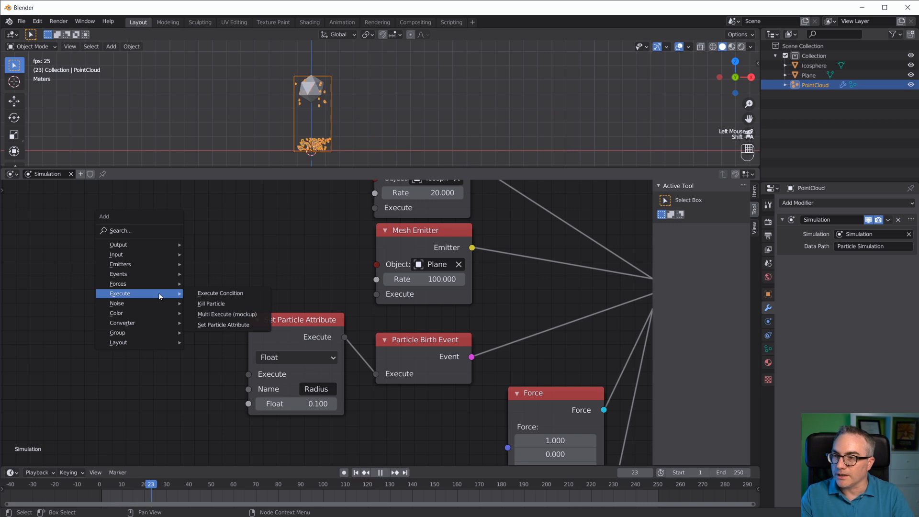
pyautogui.moveTo(155, 323)
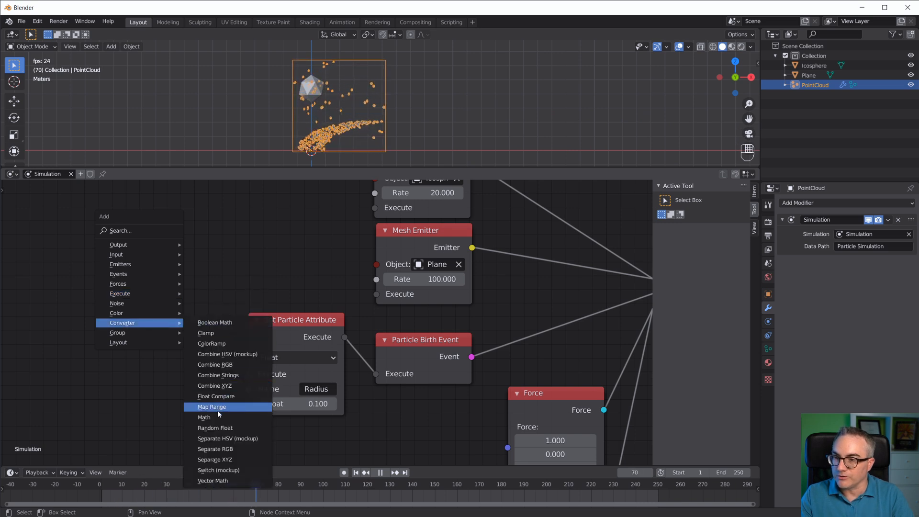
pyautogui.click(205, 417)
pyautogui.click(121, 358)
pyautogui.click(122, 358)
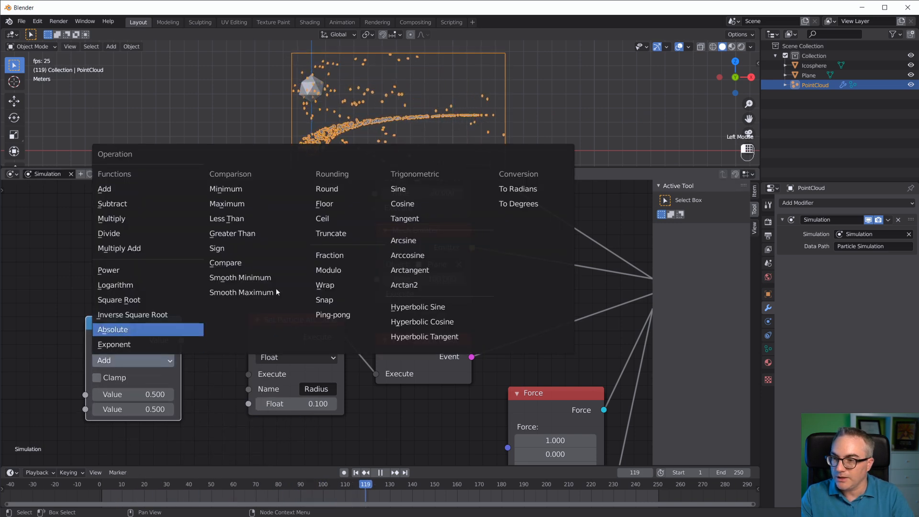
pyautogui.click(399, 189)
pyautogui.moveTo(180, 340)
pyautogui.mouseDown()
pyautogui.moveTo(249, 404)
pyautogui.moveTo(196, 337)
pyautogui.mouseUp()
# Step: Add a Time node set to Simulation Time and connect its Time output to the Sine node's Value input
pyautogui.scroll(2, 196, 338)
pyautogui.moveTo(199, 334); pyautogui.dragTo(356, 326, button='middle')
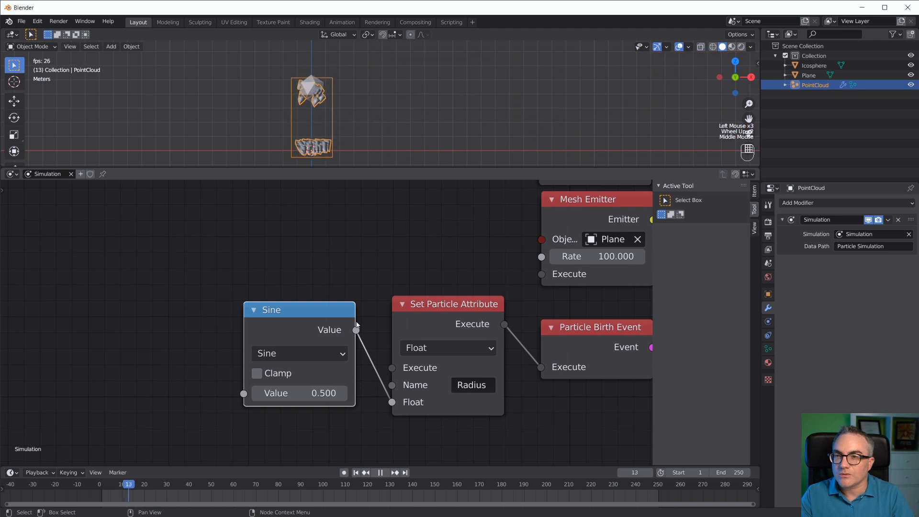
pyautogui.click(141, 331)
pyautogui.hotkey('shift', 'a')
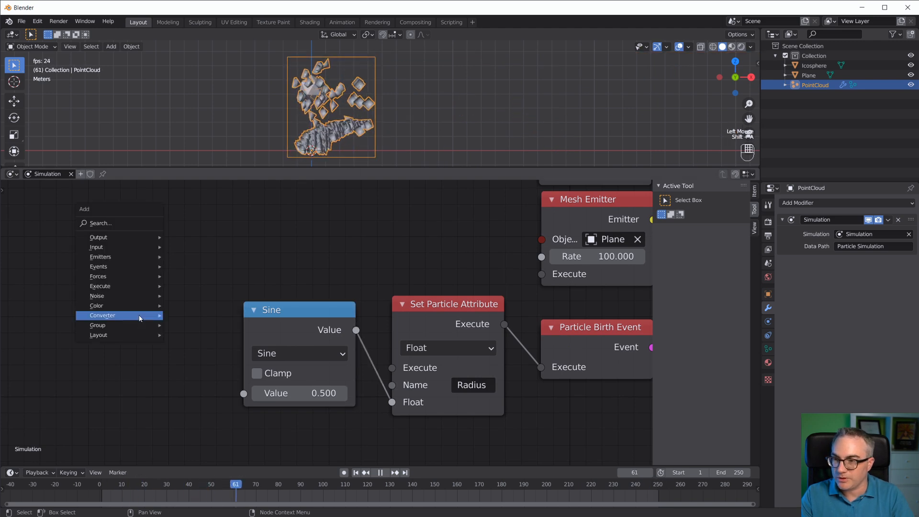
pyautogui.moveTo(135, 296)
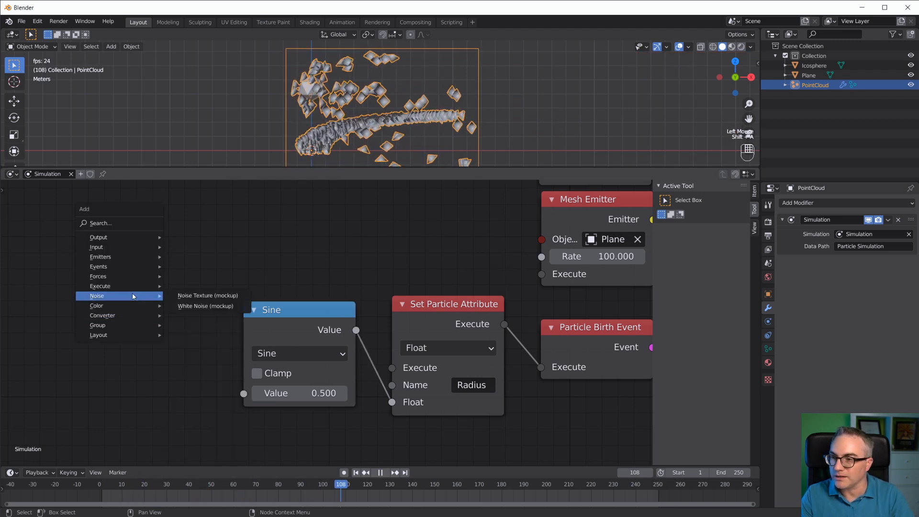
pyautogui.moveTo(124, 246)
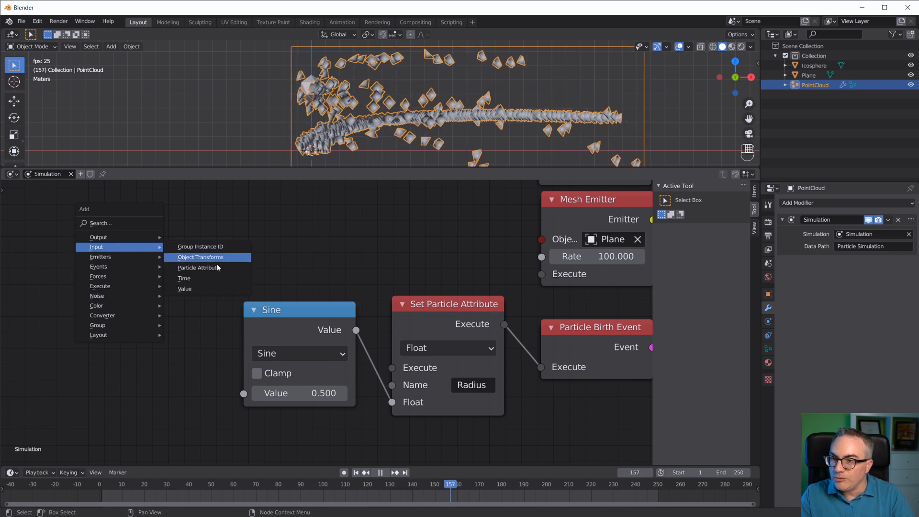
pyautogui.click(183, 278)
pyautogui.click(139, 349)
pyautogui.moveTo(192, 363); pyautogui.dragTo(251, 396)
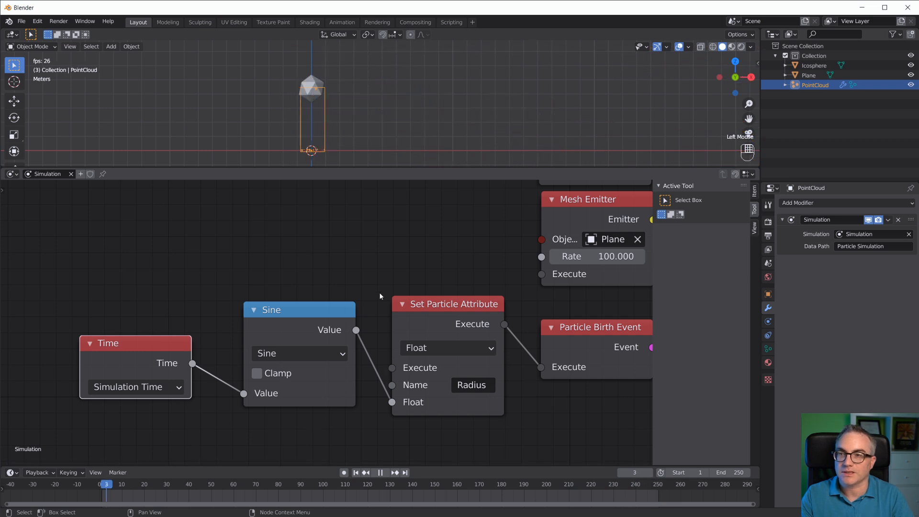
# Step: Extend the animation's end frame to 500 and fit the whole frame range in the timeline
pyautogui.scroll(5, 379, 83)
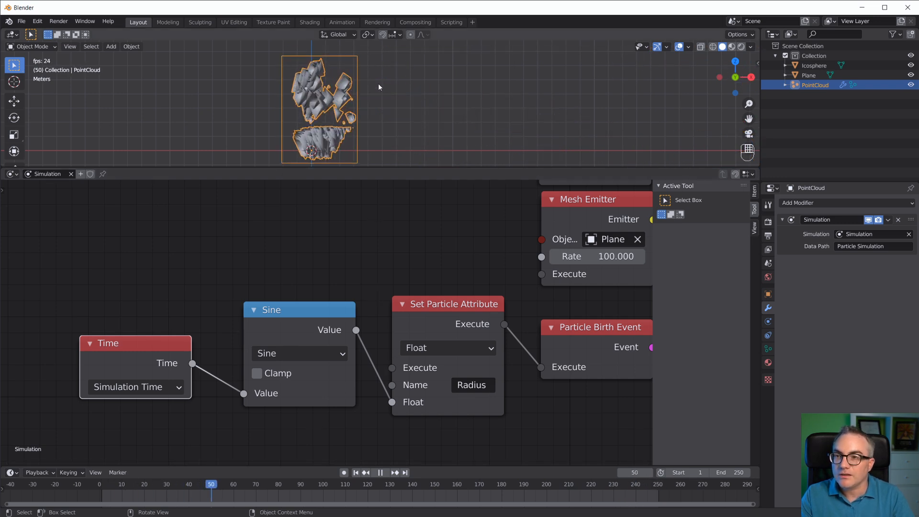
pyautogui.scroll(-3, 386, 111)
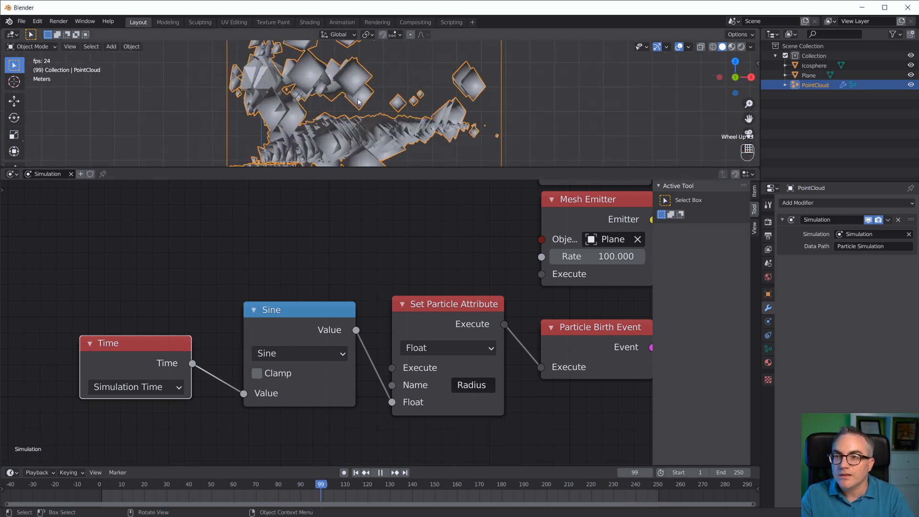
pyautogui.scroll(-1, 361, 97)
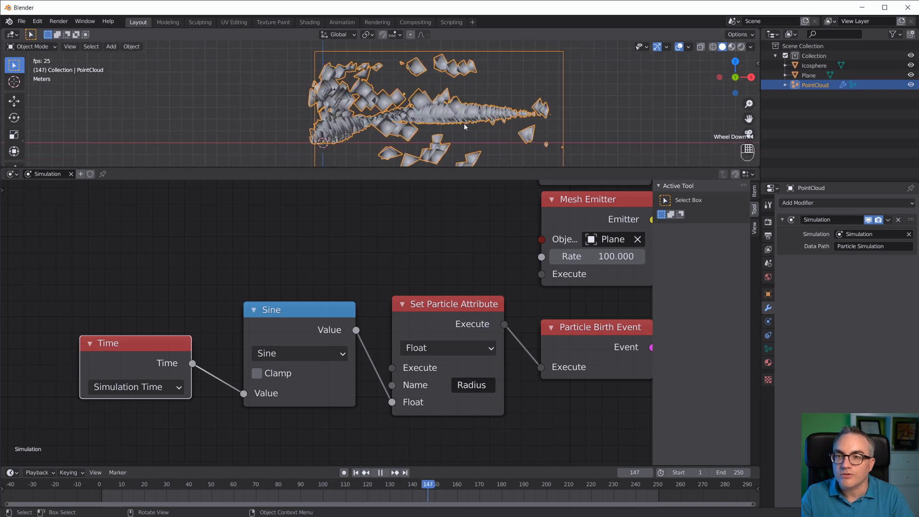
pyautogui.keyDown('shift'); pyautogui.moveTo(455, 143); pyautogui.dragTo(351, 133, button='middle'); pyautogui.keyUp('shift')
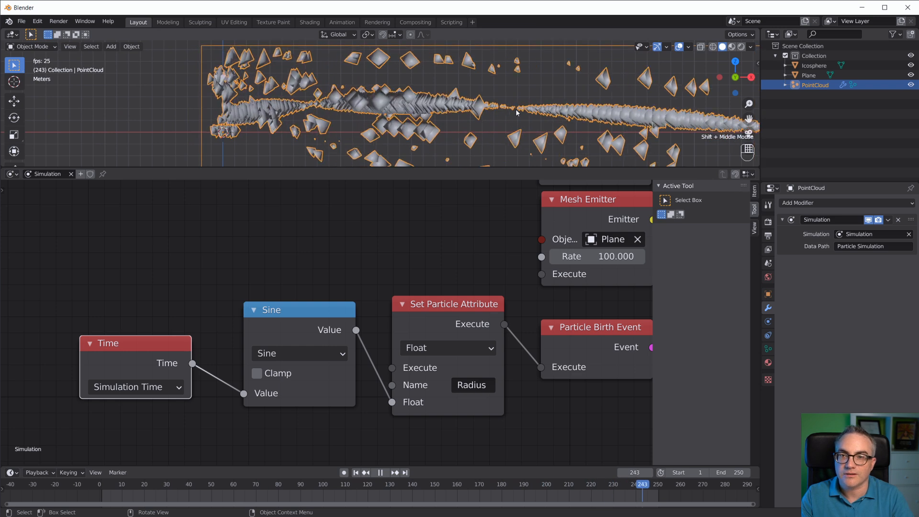
pyautogui.doubleClick(738, 473)
pyautogui.write('500')
pyautogui.press('Return')
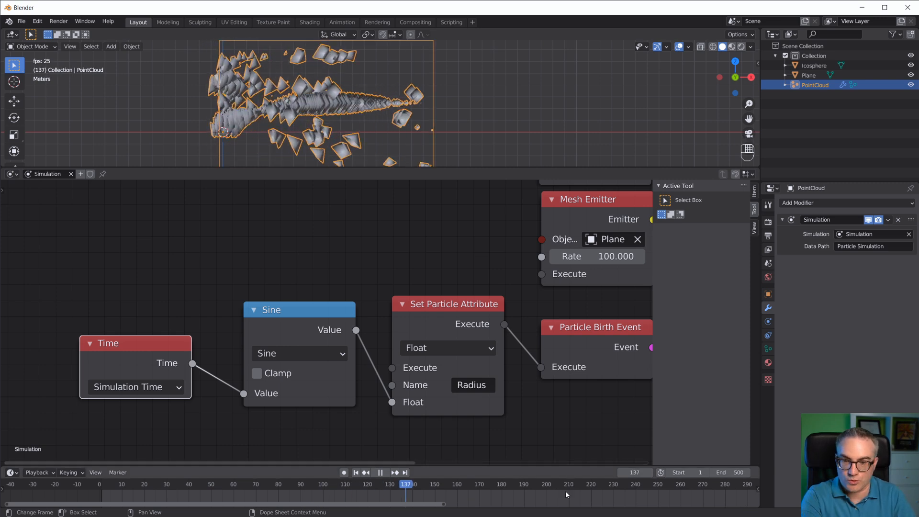
pyautogui.press('Home')
# Step: Examine how particle size varies along the emitted streams, and trace the node chain from Time to the simulation's Events input
pyautogui.scroll(-2, 430, 126)
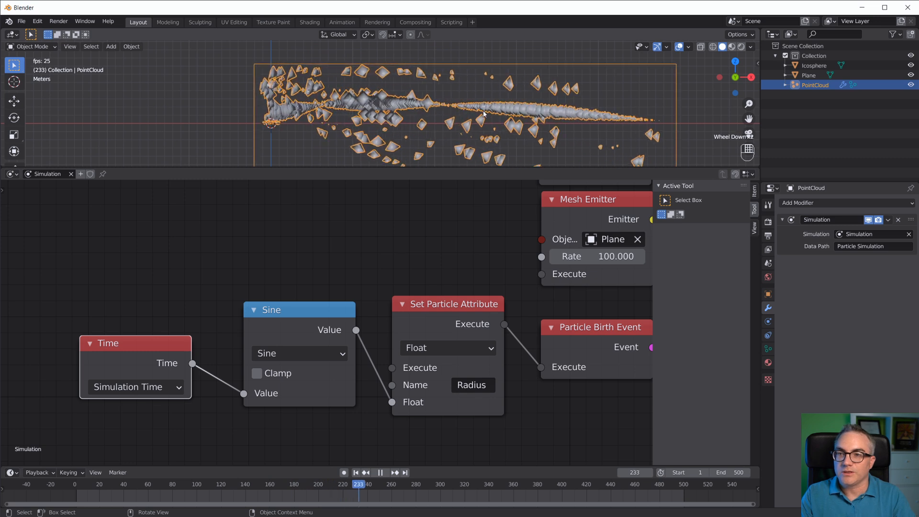
pyautogui.scroll(2, 498, 117)
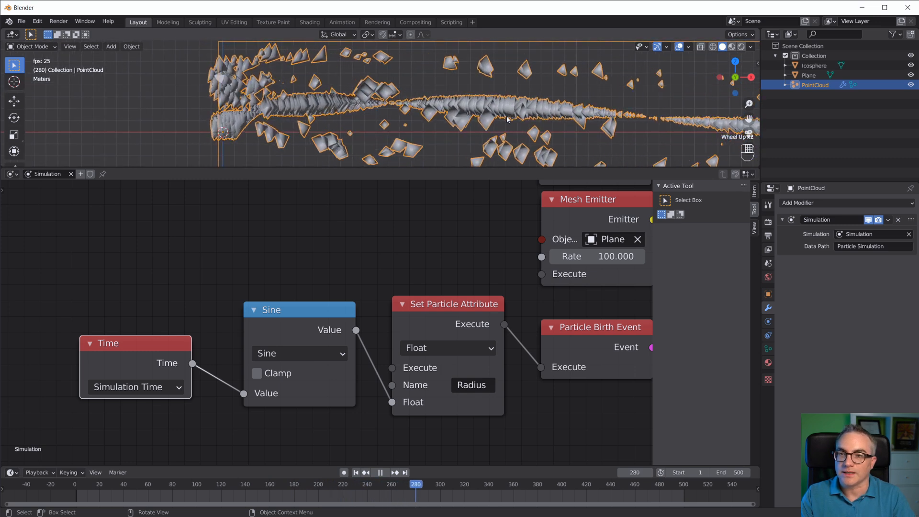
pyautogui.scroll(-2, 508, 119)
pyautogui.scroll(1, 142, 409)
pyautogui.moveTo(119, 355)
pyautogui.mouseDown()
pyautogui.moveTo(124, 346)
pyautogui.moveTo(119, 355)
pyautogui.mouseUp()
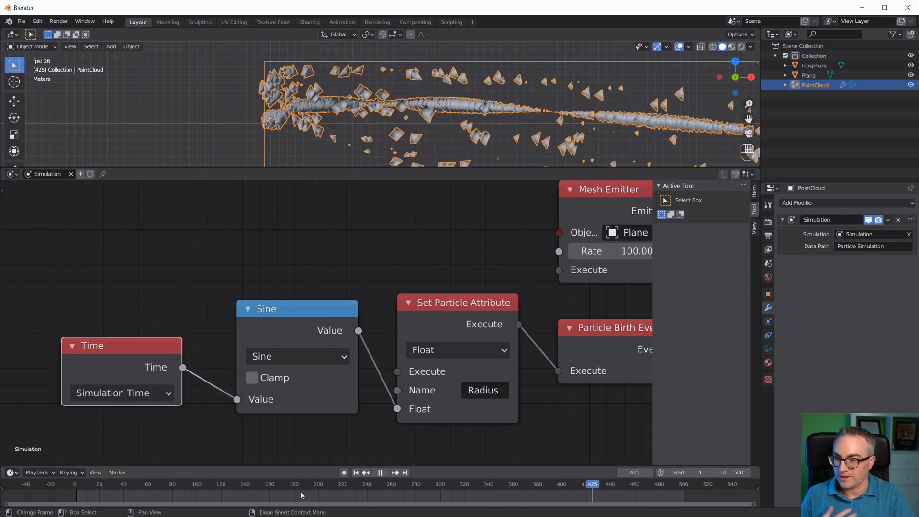
pyautogui.moveTo(301, 308); pyautogui.dragTo(295, 310)
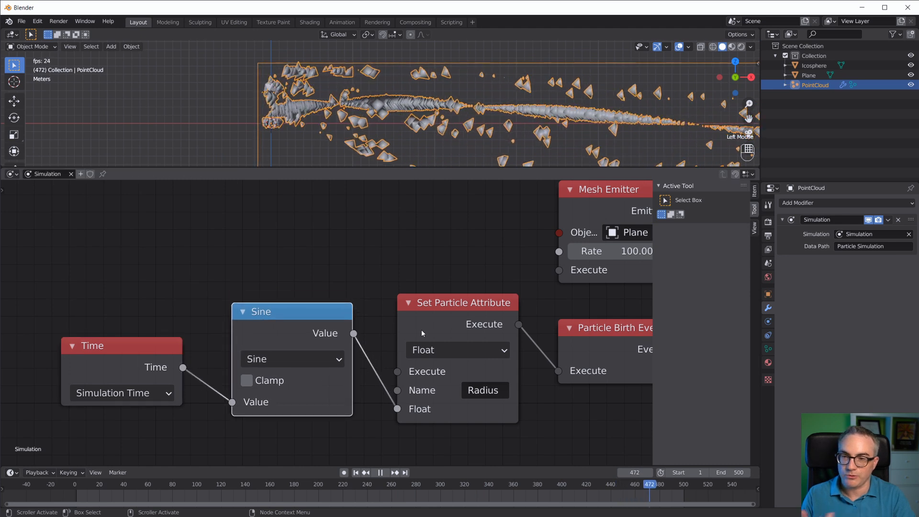
pyautogui.scroll(-3, 422, 331)
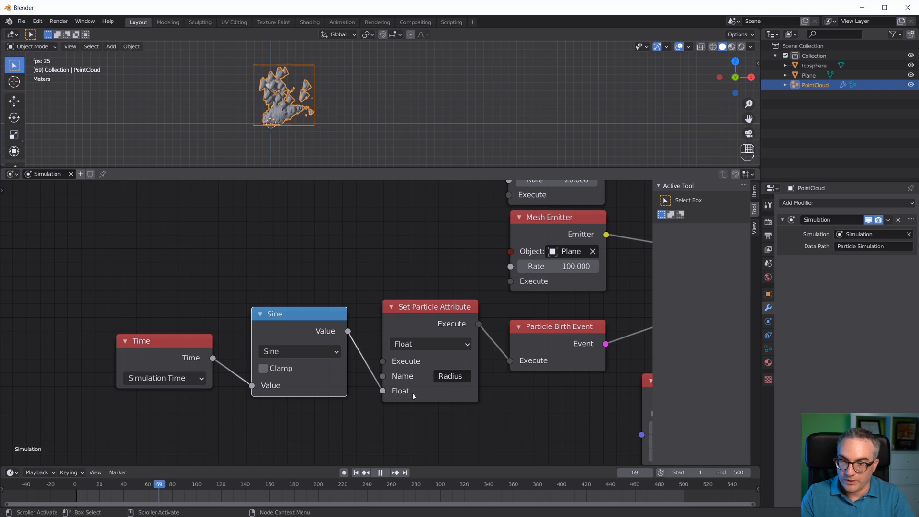
pyautogui.moveTo(538, 344); pyautogui.dragTo(425, 328, button='middle')
pyautogui.moveTo(462, 316); pyautogui.dragTo(467, 311)
pyautogui.scroll(4, 422, 138)
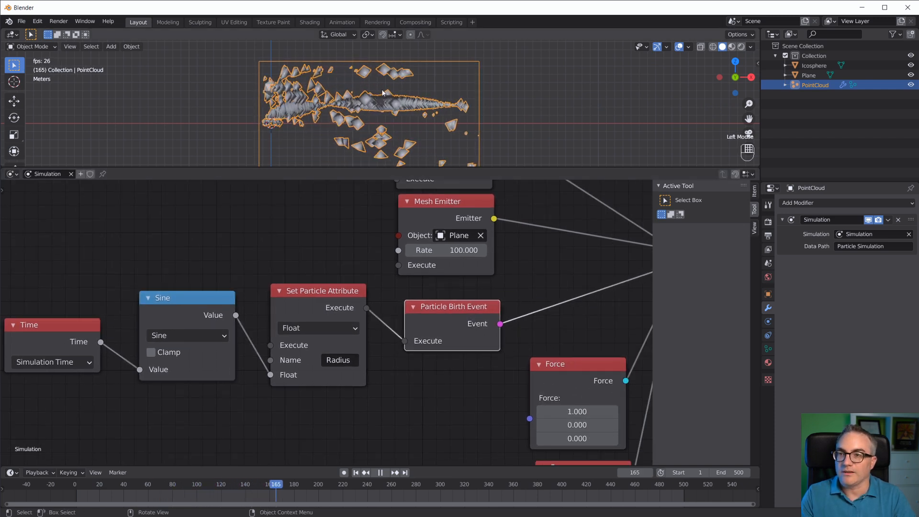
pyautogui.scroll(-1, 422, 138)
pyautogui.scroll(2, 421, 138)
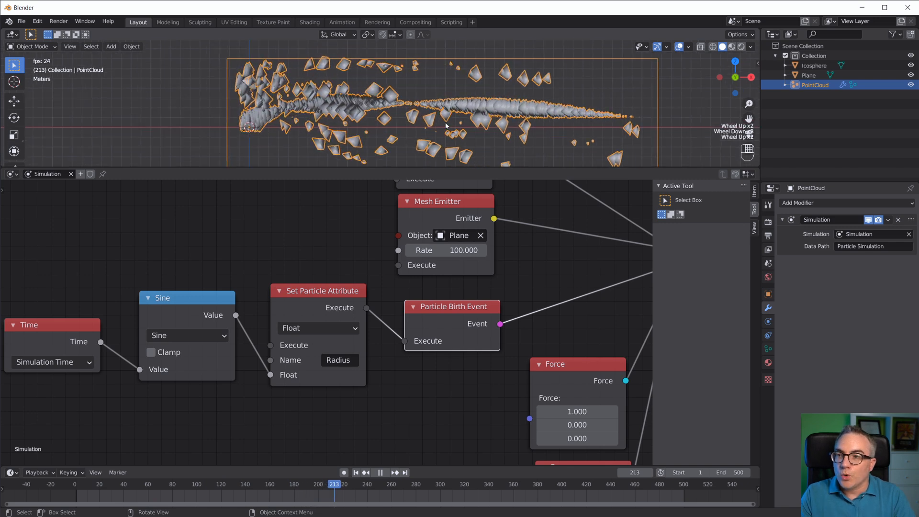
pyautogui.scroll(-4, 478, 240)
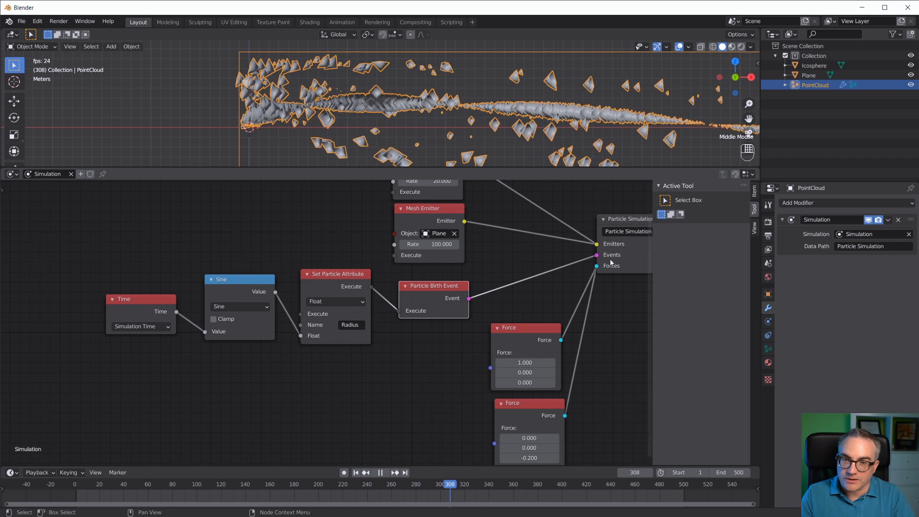
pyautogui.scroll(3, 547, 287)
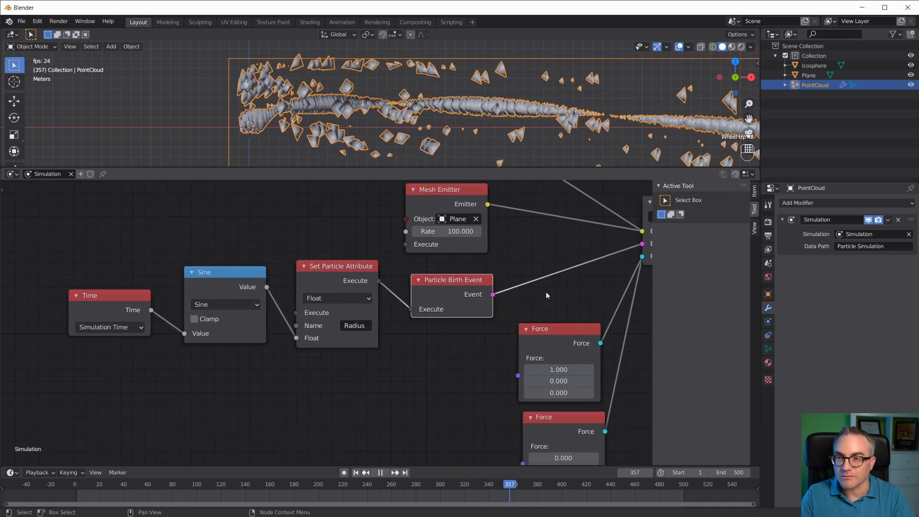
pyautogui.moveTo(547, 308); pyautogui.dragTo(548, 321, button='middle')
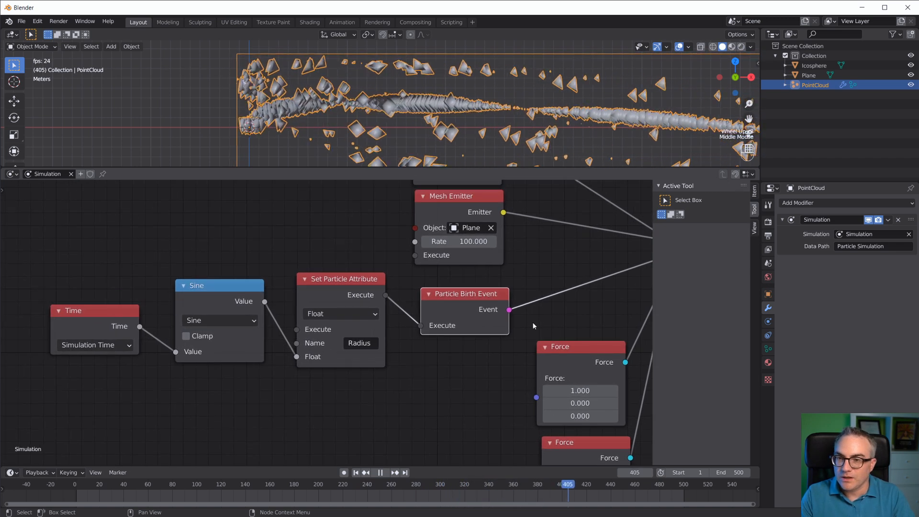
# Step: Add an Age Reached Event node below the Particle Birth Event and connect it to the Particle Simulation's Events input
pyautogui.scroll(-3, 530, 322)
pyautogui.click(530, 322)
pyautogui.hotkey('shift', 'a')
pyautogui.moveTo(427, 370)
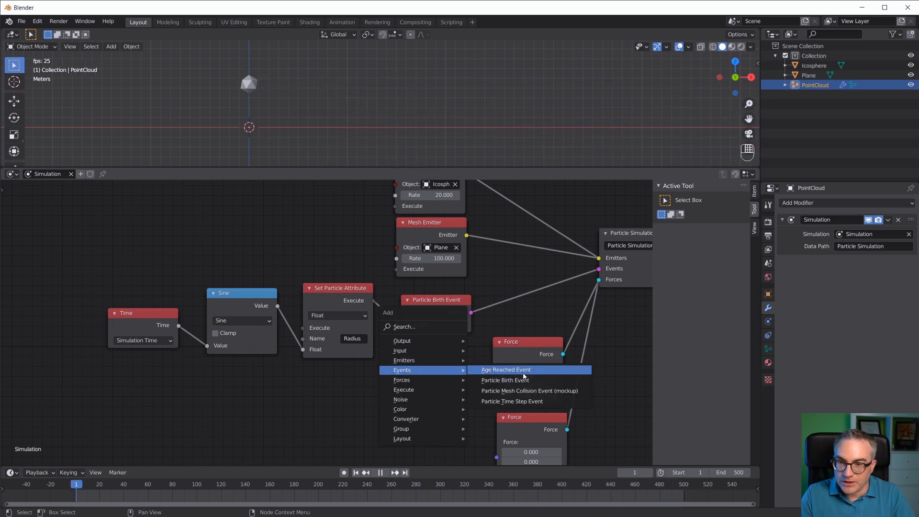
pyautogui.click(524, 373)
pyautogui.click(401, 346)
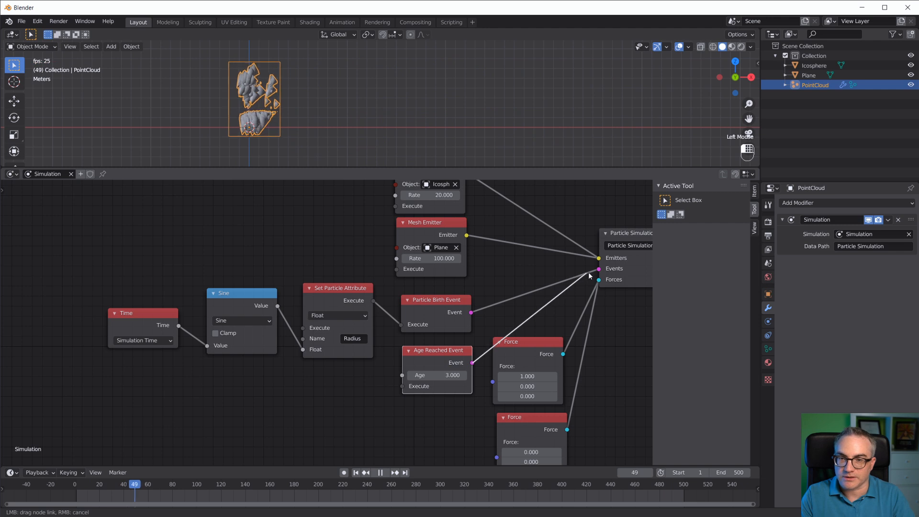
# Step: Shift the two Force nodes slightly down to make room beside the Age Reached Event node
pyautogui.moveTo(550, 350); pyautogui.dragTo(554, 359)
pyautogui.moveTo(532, 422); pyautogui.dragTo(532, 429)
pyautogui.scroll(2, 416, 414)
pyautogui.moveTo(442, 381); pyautogui.dragTo(443, 386)
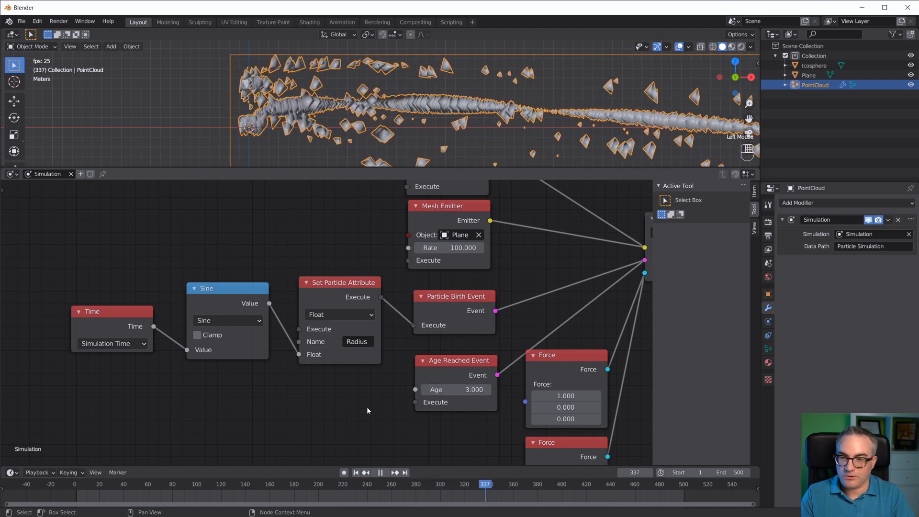
# Step: Add a Kill Particle node and connect its Execute output to the Age Reached Event's Execute input
pyautogui.hotkey('shift', 'a')
pyautogui.moveTo(338, 414)
pyautogui.click(434, 422)
pyautogui.click(292, 388)
pyautogui.moveTo(380, 401); pyautogui.dragTo(415, 405)
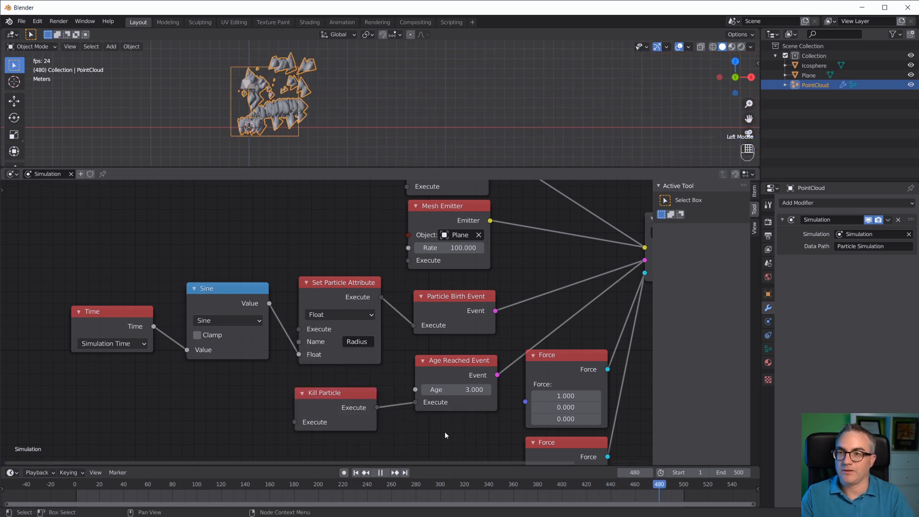
# Step: Set the Age Reached Event's Age to 5 while the simulation plays, and stop the playback
pyautogui.scroll(3, 326, 119)
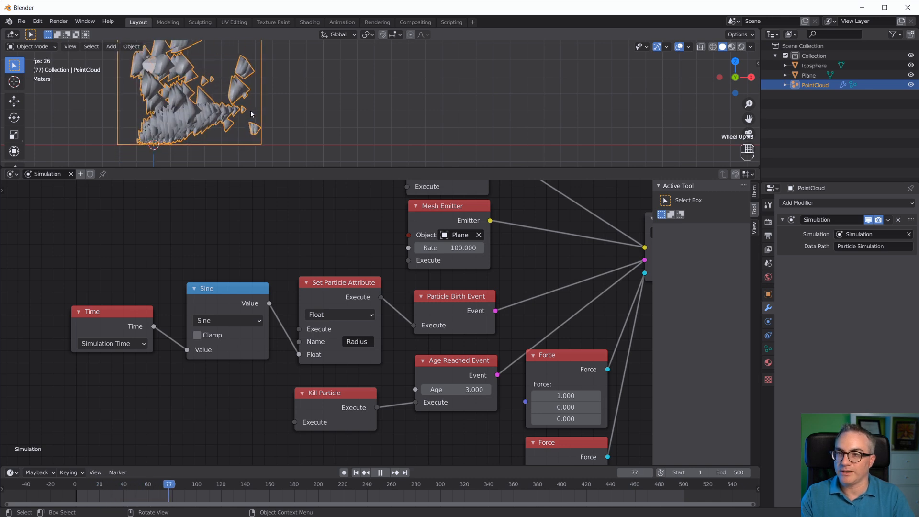
pyautogui.scroll(-3, 289, 112)
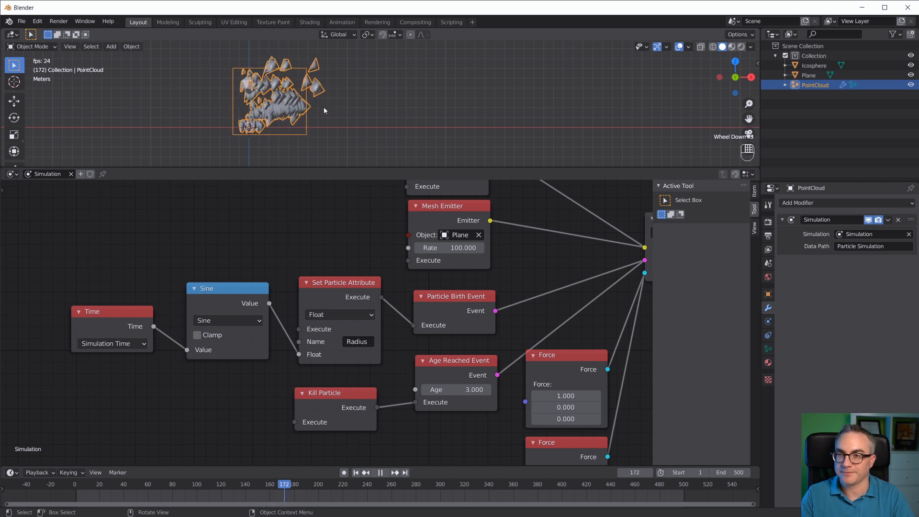
pyautogui.click(459, 391)
pyautogui.write('5')
pyautogui.press('Return')
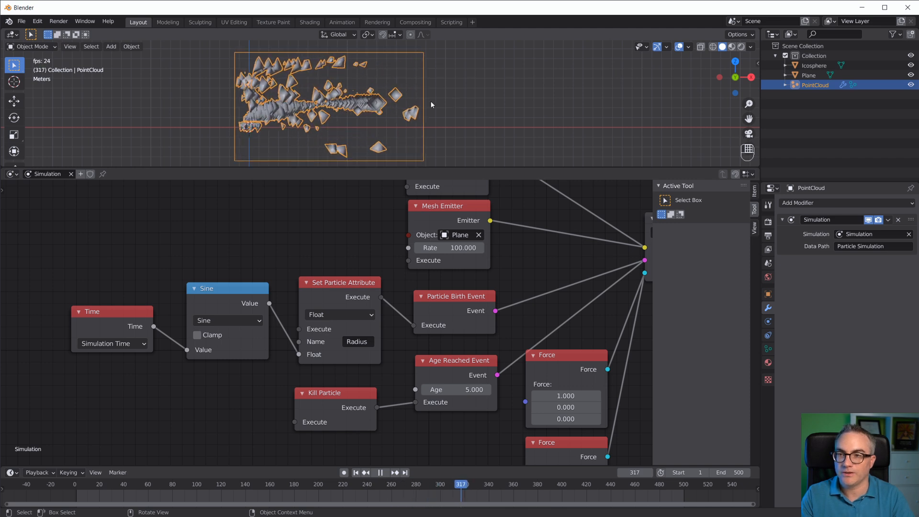
pyautogui.press('Escape')
# Step: Duplicate the Set Particle Attribute node above the Sine node and connect the copy's Execute output to the original's Execute input
pyautogui.scroll(1, 358, 331)
pyautogui.scroll(-1, 358, 332)
pyautogui.scroll(1, 333, 292)
pyautogui.moveTo(341, 271); pyautogui.dragTo(338, 279)
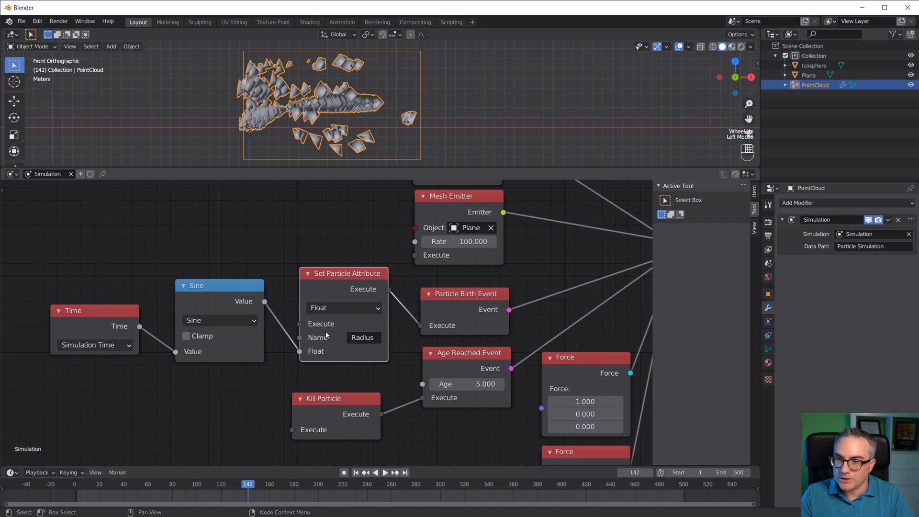
pyautogui.click(294, 329)
pyautogui.moveTo(227, 292); pyautogui.dragTo(227, 312)
pyautogui.click(338, 278)
pyautogui.hotkey('shift', 'd')
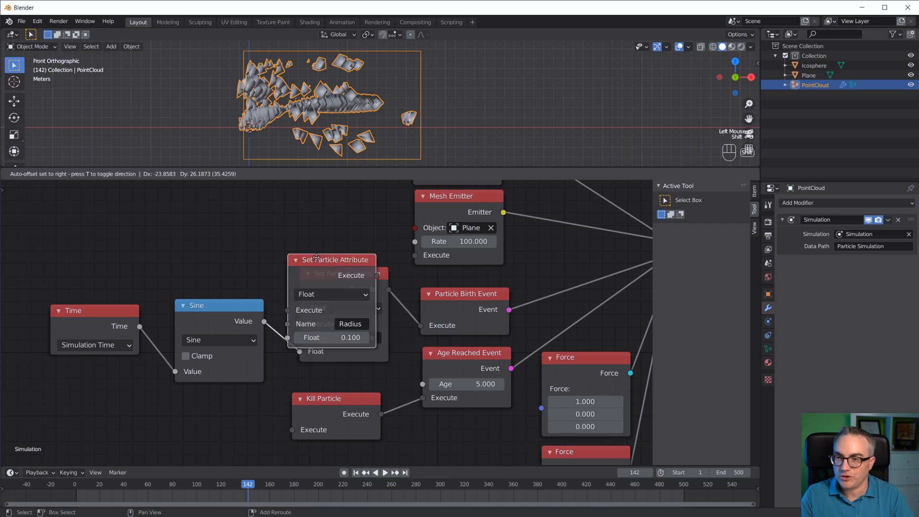
pyautogui.click(201, 197)
pyautogui.moveTo(261, 215); pyautogui.dragTo(312, 326)
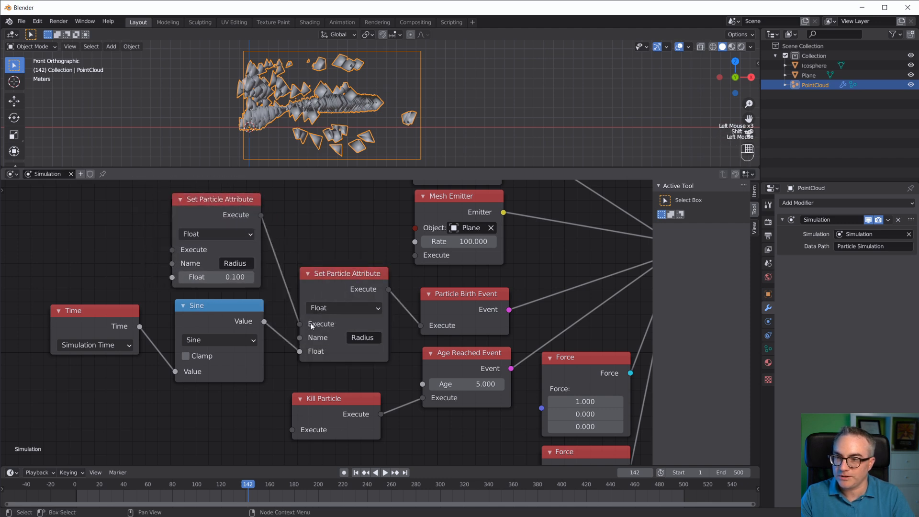
# Step: Review how the chained Set Particle Attribute nodes and the birth and age events feed the Particle Simulation
pyautogui.moveTo(462, 300); pyautogui.dragTo(466, 295)
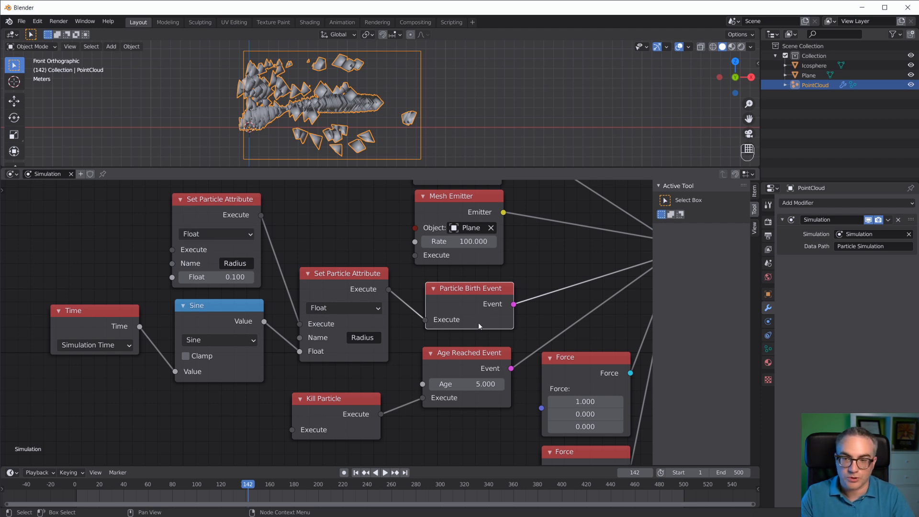
pyautogui.scroll(-2, 479, 323)
pyautogui.moveTo(445, 350); pyautogui.dragTo(447, 351)
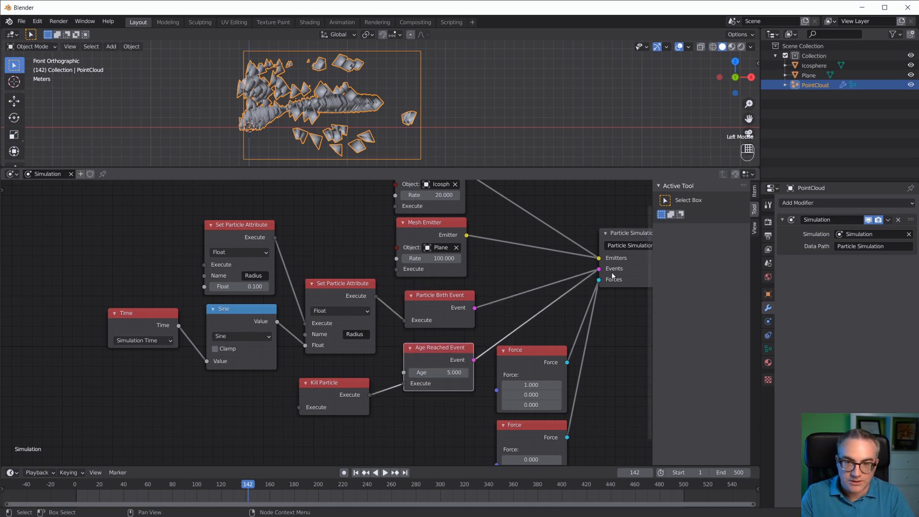
pyautogui.scroll(1, 472, 332)
pyautogui.moveTo(492, 291); pyautogui.dragTo(478, 294)
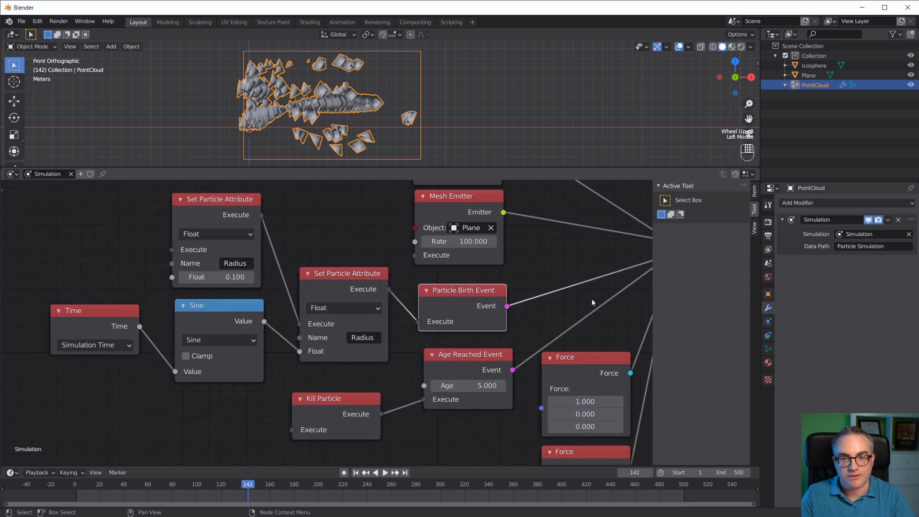
pyautogui.scroll(-2, 478, 293)
pyautogui.scroll(-3, 634, 258)
pyautogui.scroll(3, 591, 263)
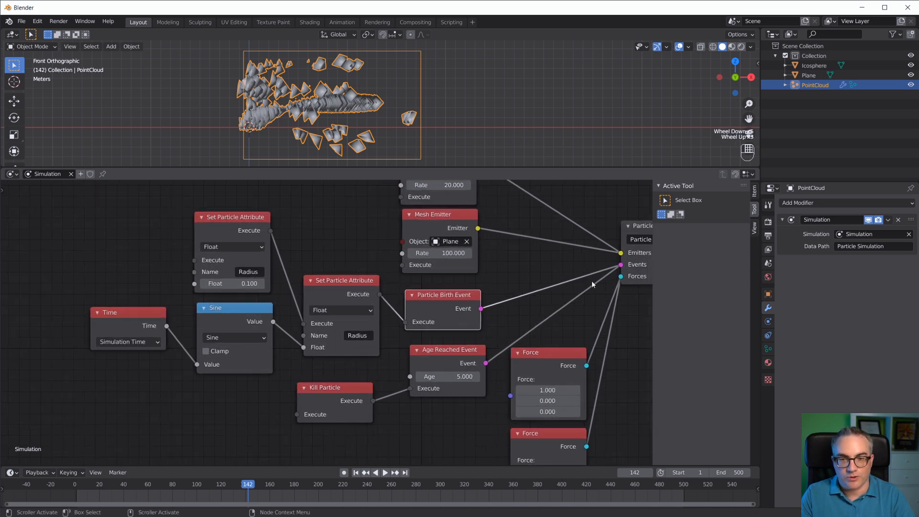
pyautogui.moveTo(239, 222); pyautogui.dragTo(228, 217)
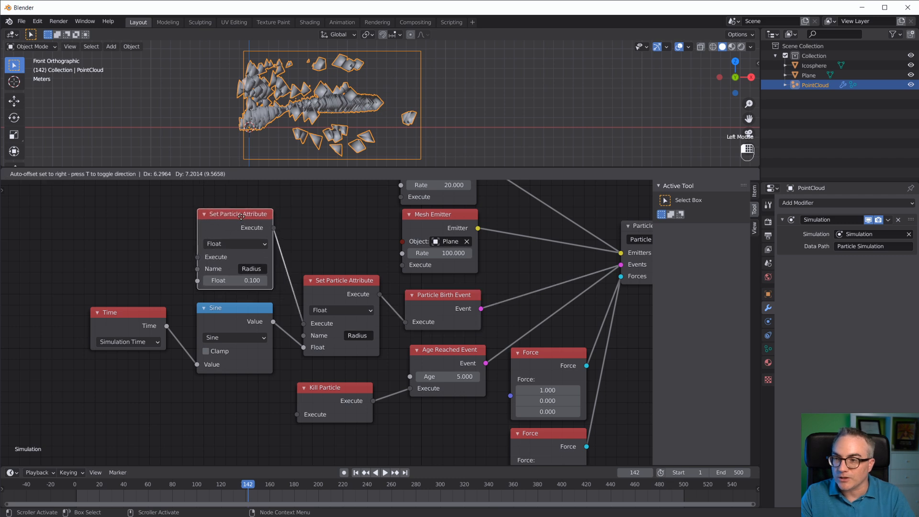
# Step: Delete the duplicated Set Particle Attribute node above the Sine node
pyautogui.press('x')
pyautogui.hotkey('shift', 'a')
pyautogui.moveTo(353, 231)
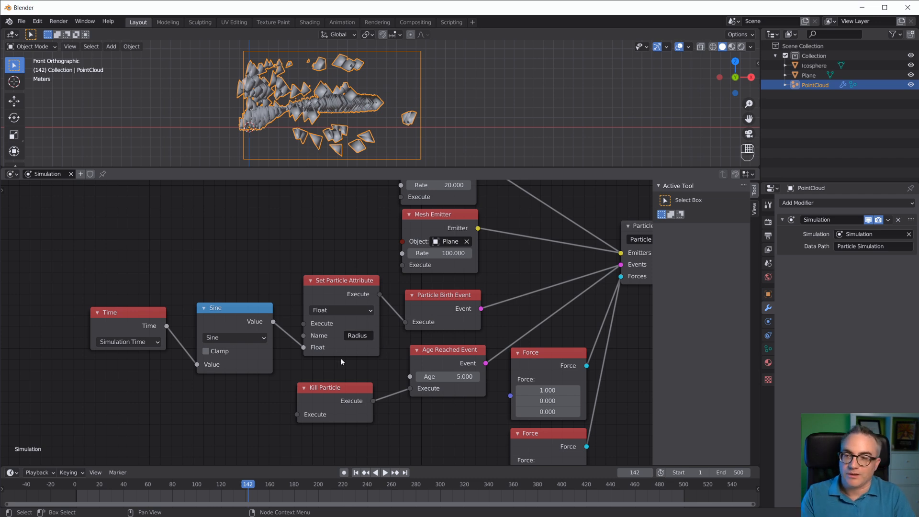
pyautogui.scroll(-2, 375, 373)
pyautogui.scroll(1, 396, 385)
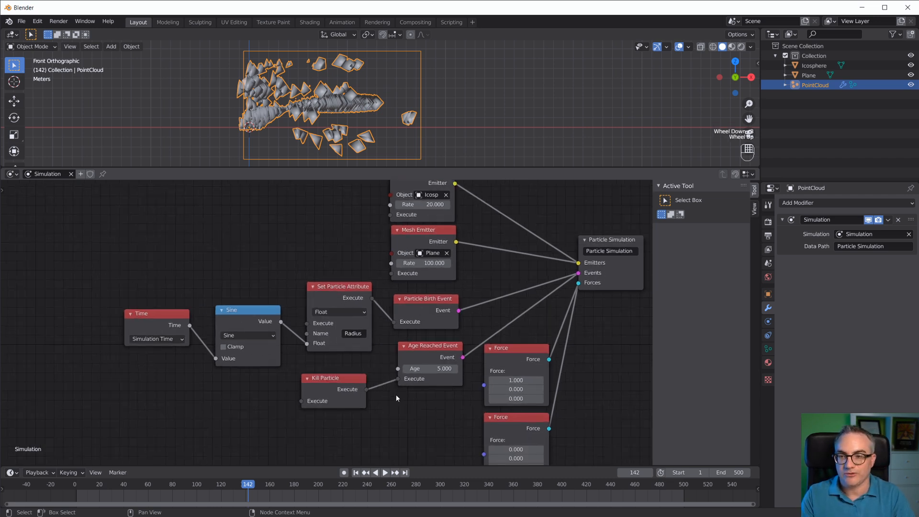
pyautogui.scroll(-2, 396, 398)
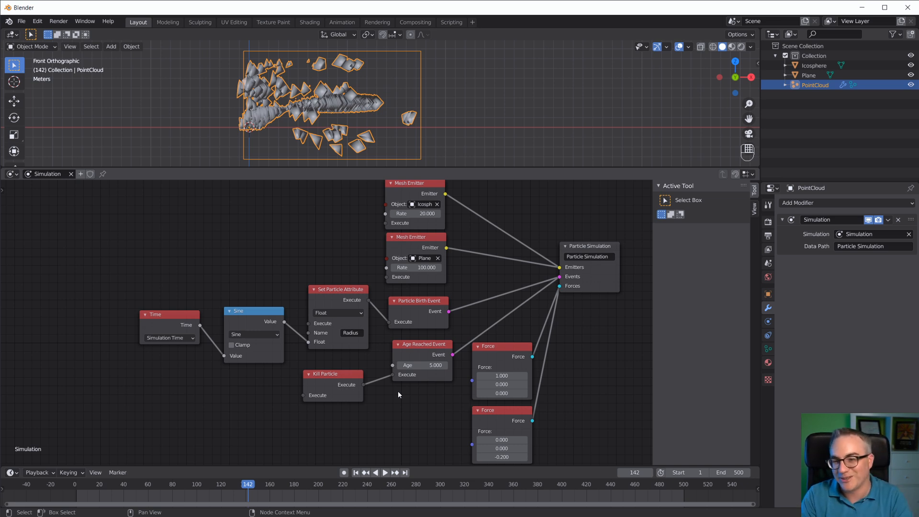
pyautogui.scroll(-2, 402, 388)
pyautogui.scroll(2, 403, 395)
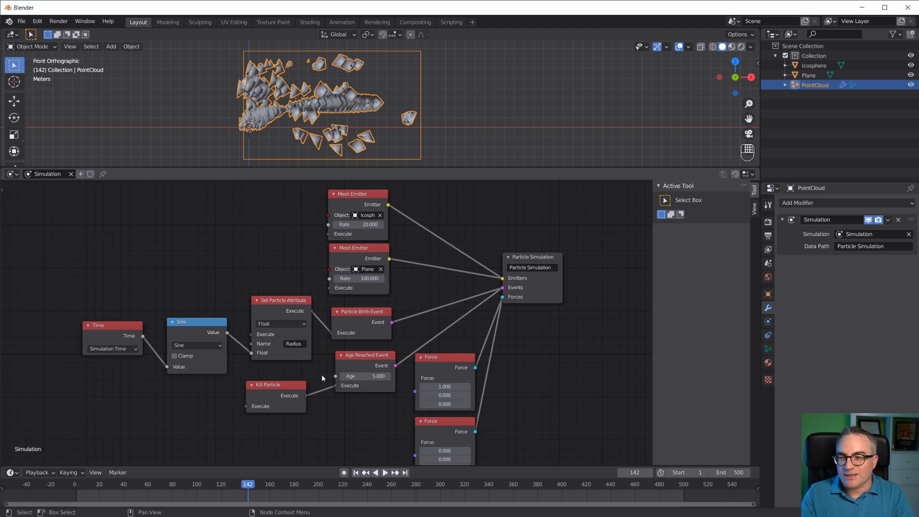
# Step: Return to the first frame, duplicate the Radius Set Particle Attribute node and place the Float copy above the Sine node
pyautogui.click(356, 473)
pyautogui.scroll(2, 326, 324)
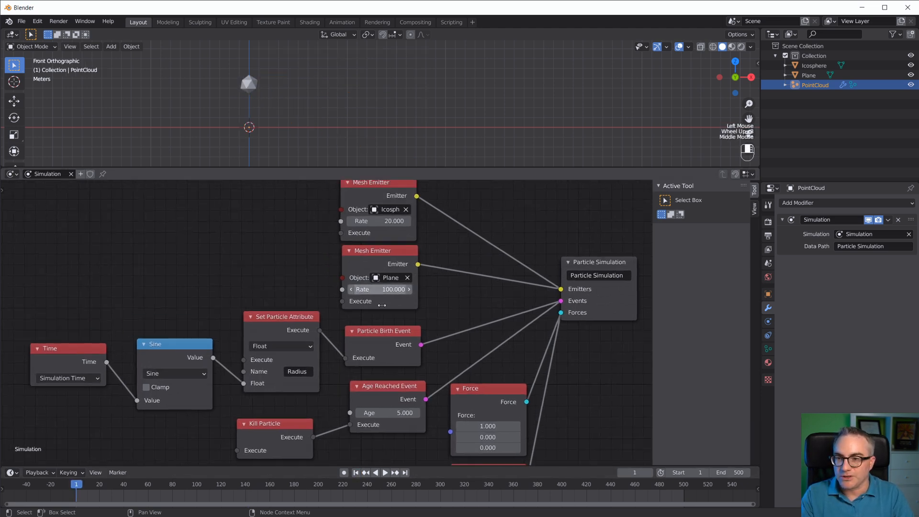
pyautogui.moveTo(333, 355); pyautogui.dragTo(404, 381, button='middle')
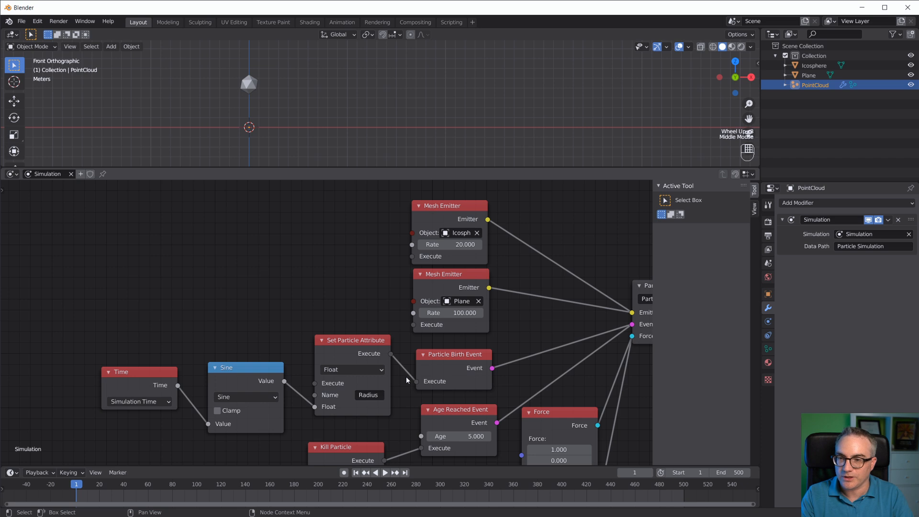
pyautogui.click(355, 344)
pyautogui.hotkey('shift', 'd')
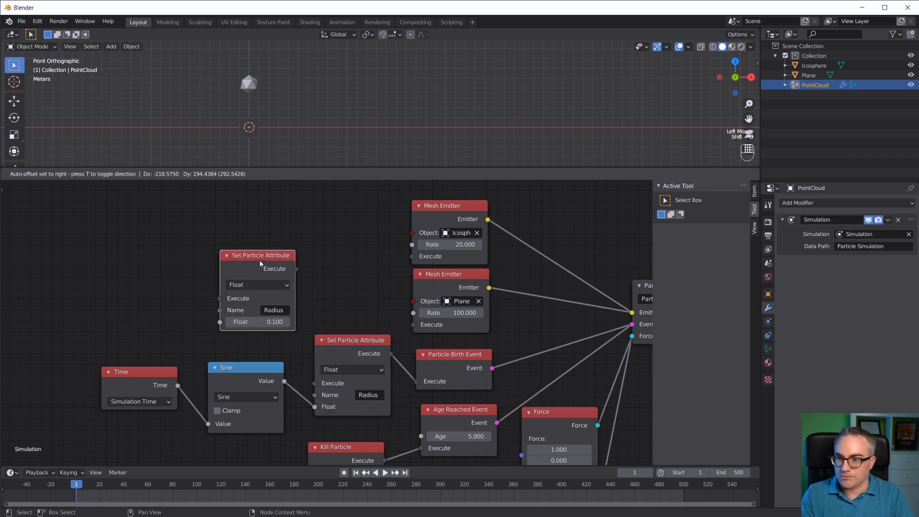
pyautogui.click(259, 258)
pyautogui.click(257, 284)
pyautogui.click(257, 284)
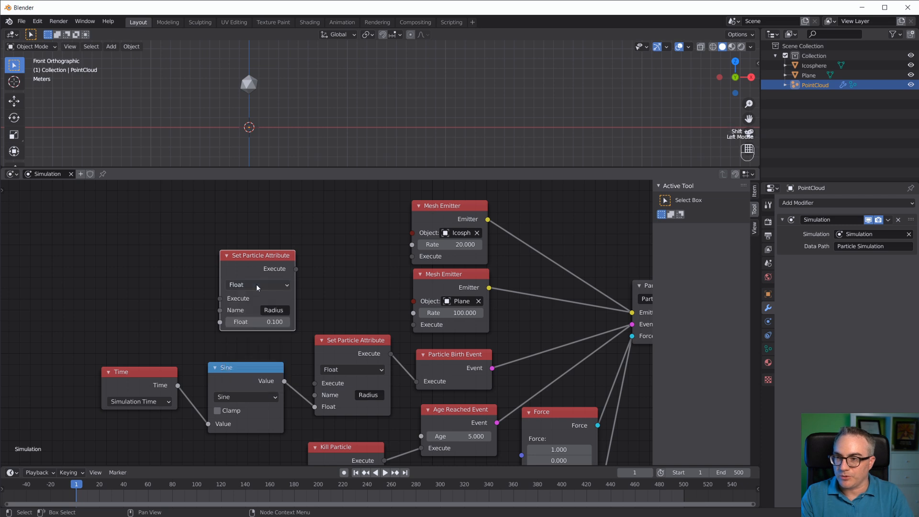
pyautogui.click(257, 285)
pyautogui.click(257, 286)
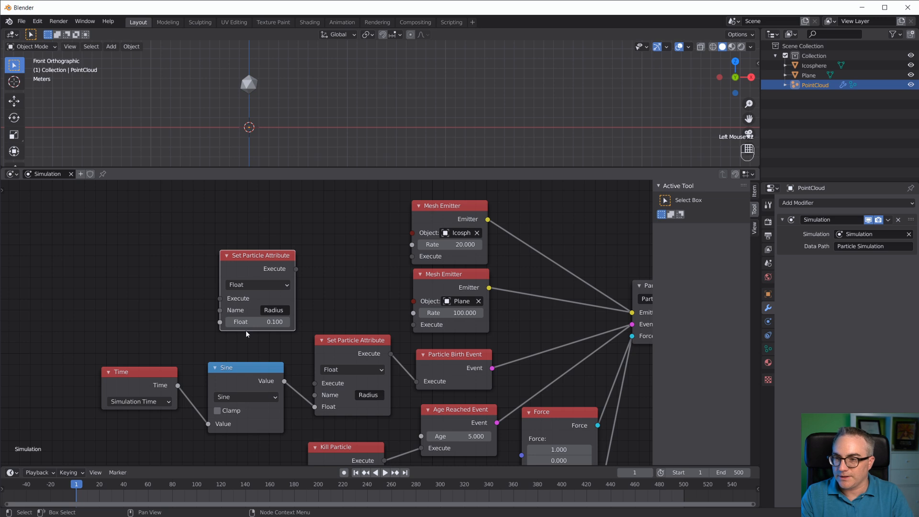
# Step: Name the copied node's attribute a and connect its Execute output to the Radius Set Particle Attribute node's Execute input
pyautogui.click(274, 311)
pyautogui.write('a')
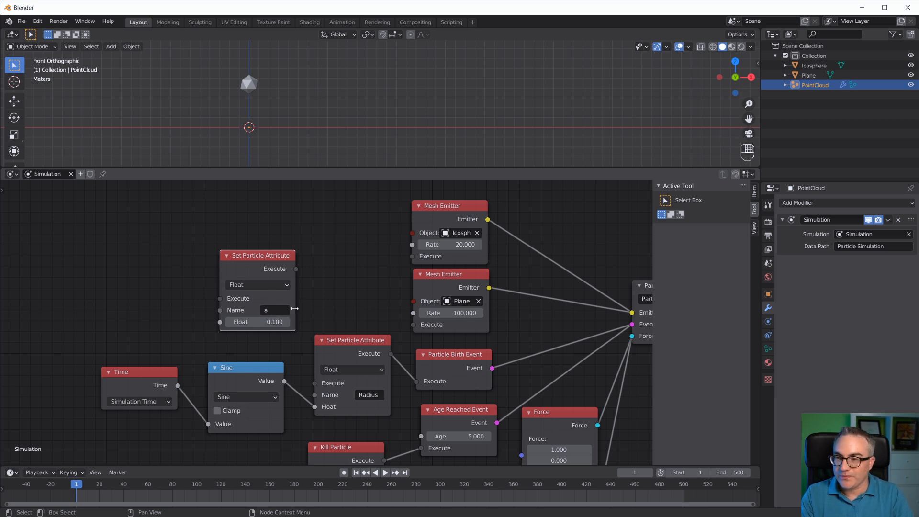
pyautogui.moveTo(297, 269); pyautogui.dragTo(268, 282)
# Step: Add a Random Float node and connect its Value output to the Float input of the Set Particle Attribute node named a
pyautogui.hotkey('shift', 'a')
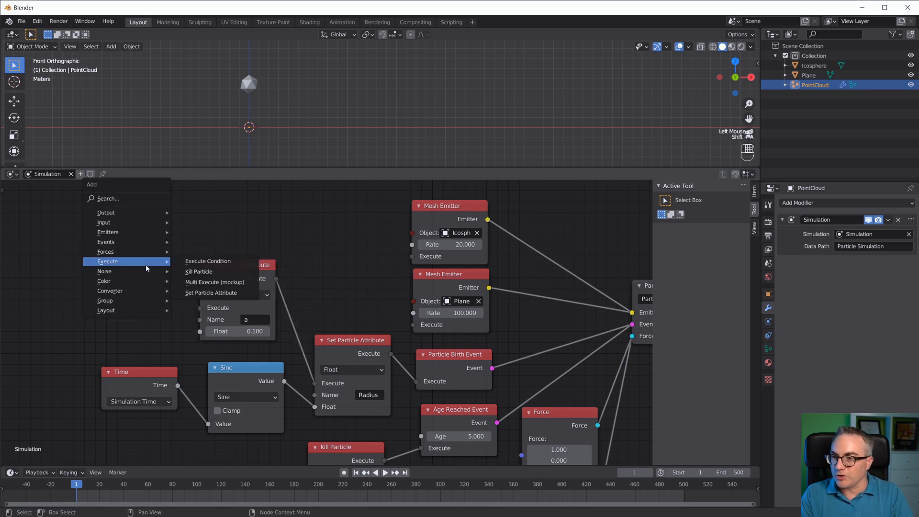
pyautogui.moveTo(140, 292)
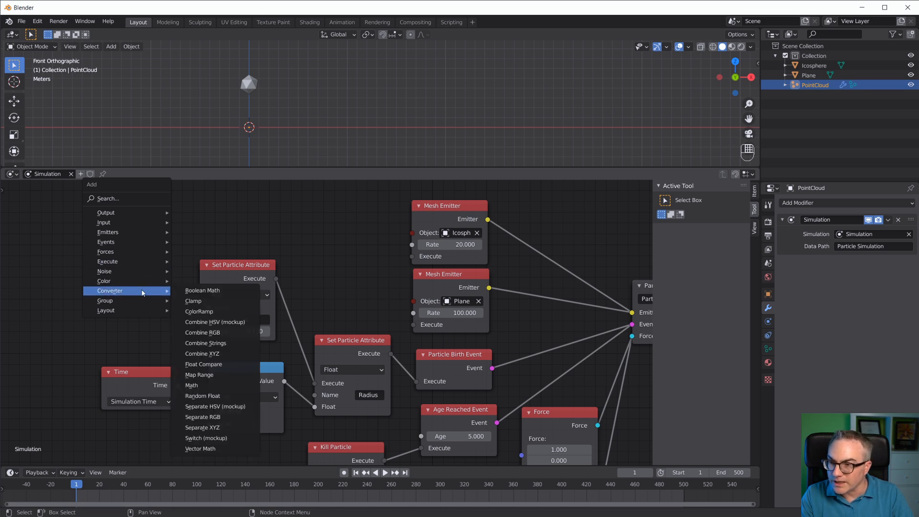
pyautogui.click(203, 396)
pyautogui.click(98, 273)
pyautogui.moveTo(181, 292); pyautogui.dragTo(209, 335)
pyautogui.moveTo(148, 283); pyautogui.dragTo(141, 284)
# Step: Move the Age Reached Event and Kill Particle nodes down to clear space below the Radius Set Particle Attribute node
pyautogui.scroll(-4, 514, 415)
pyautogui.moveTo(514, 414); pyautogui.dragTo(492, 317, button='middle')
pyautogui.scroll(3, 479, 326)
pyautogui.click(421, 274)
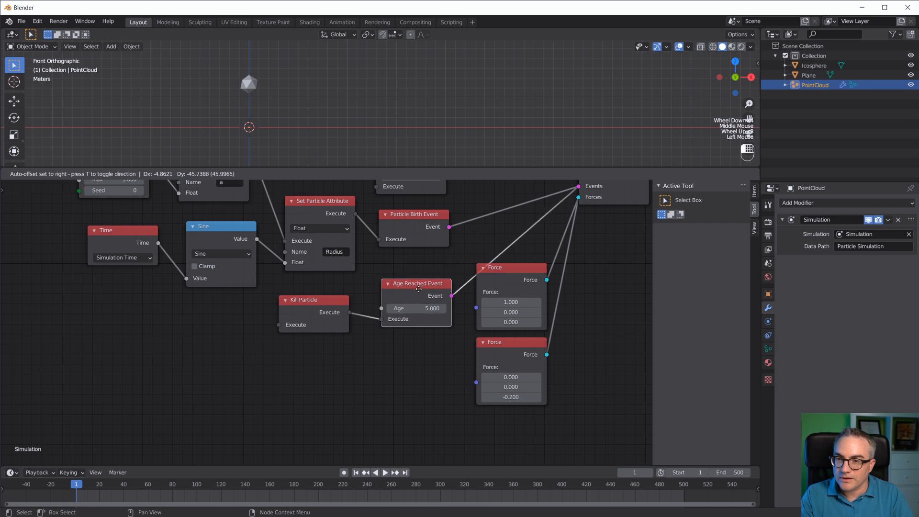
pyautogui.scroll(2, 422, 273)
pyautogui.moveTo(351, 251); pyautogui.dragTo(352, 301, button='middle')
pyautogui.scroll(-3, 352, 301)
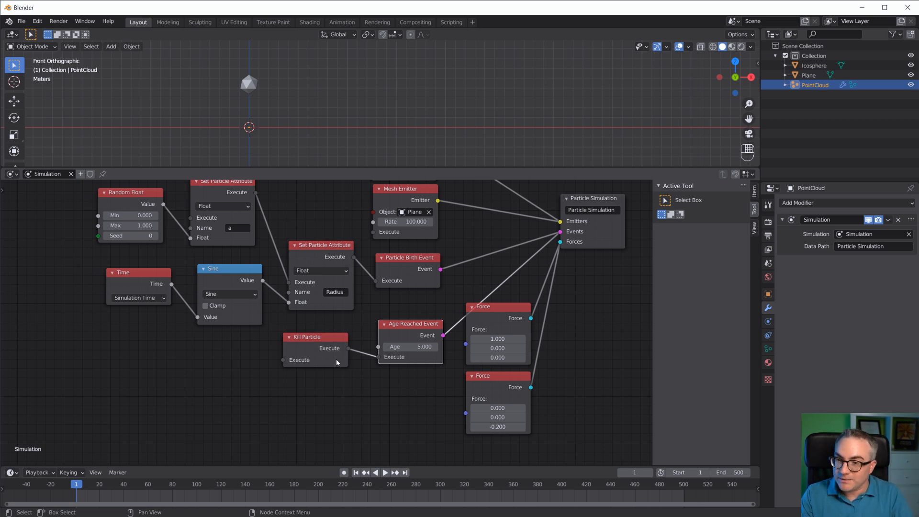
pyautogui.moveTo(314, 337); pyautogui.dragTo(311, 388)
# Step: Add a Float Particle Attribute node named a and connect its Float output to the Age Reached Event's Age input
pyautogui.hotkey('shift', 'a')
pyautogui.moveTo(327, 346)
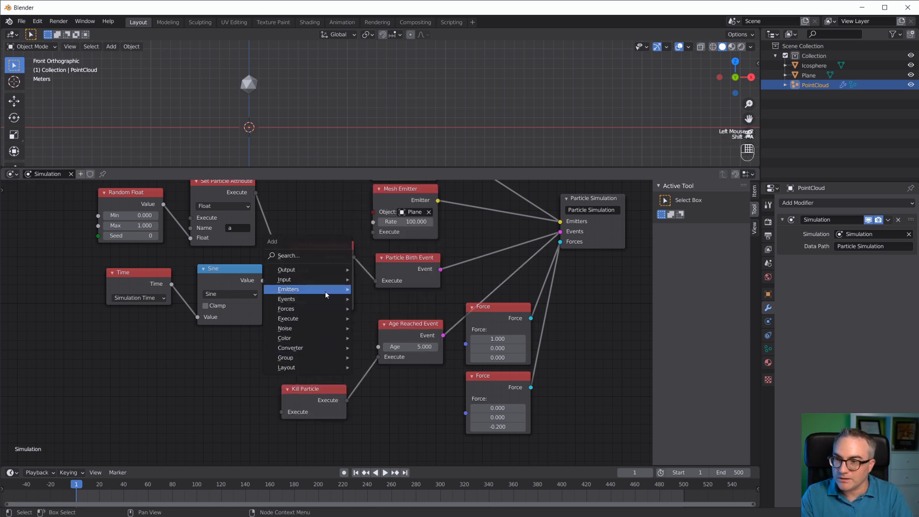
pyautogui.moveTo(323, 280)
pyautogui.click(386, 300)
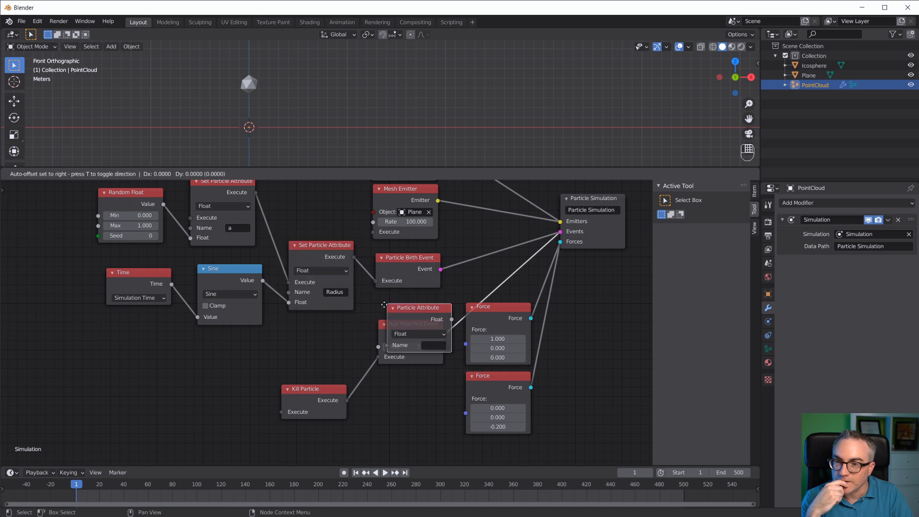
pyautogui.click(330, 337)
pyautogui.moveTo(351, 337); pyautogui.dragTo(383, 347)
pyautogui.click(332, 363)
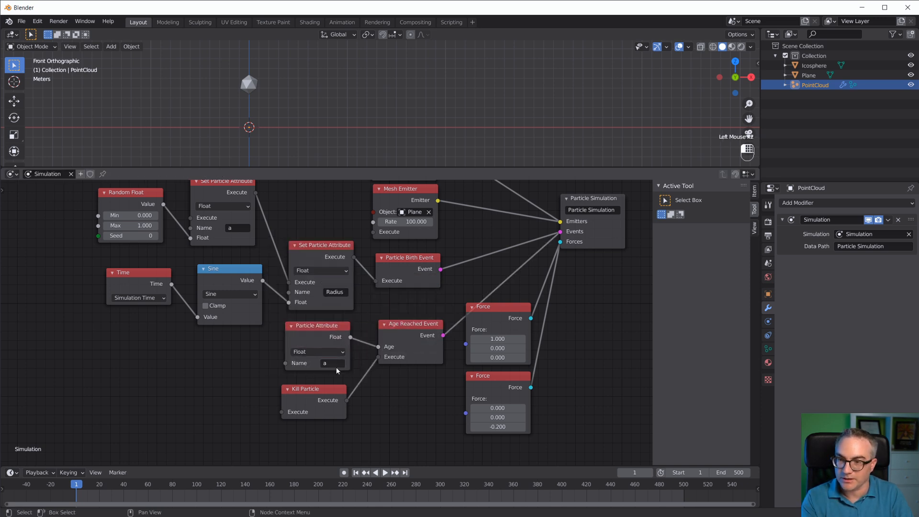
# Step: Tidy the positions of the Set Particle Attribute node for a and the Kill Particle node
pyautogui.scroll(-2, 268, 249)
pyautogui.moveTo(243, 207); pyautogui.dragTo(247, 210)
pyautogui.scroll(2, 316, 310)
pyautogui.moveTo(319, 397); pyautogui.dragTo(320, 393)
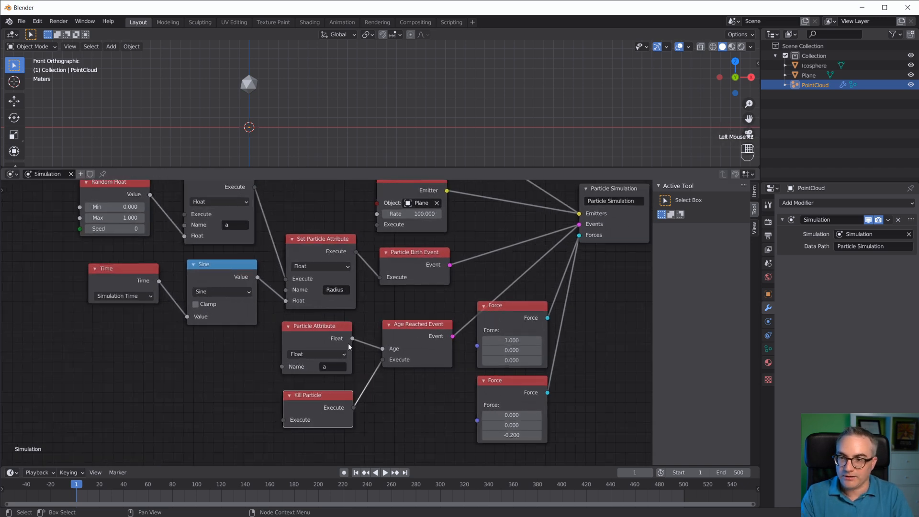
# Step: Play the simulation to check the particle lifetimes, restart it from the first frame, and stop the playback
pyautogui.click(385, 472)
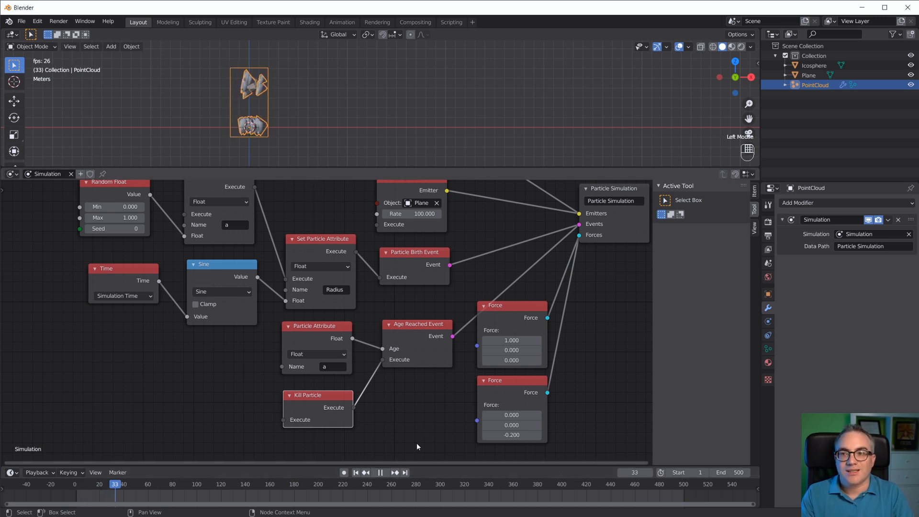
pyautogui.scroll(2, 249, 83)
pyautogui.keyDown('shift'); pyautogui.moveTo(250, 92); pyautogui.dragTo(322, 94, button='middle'); pyautogui.keyUp('shift')
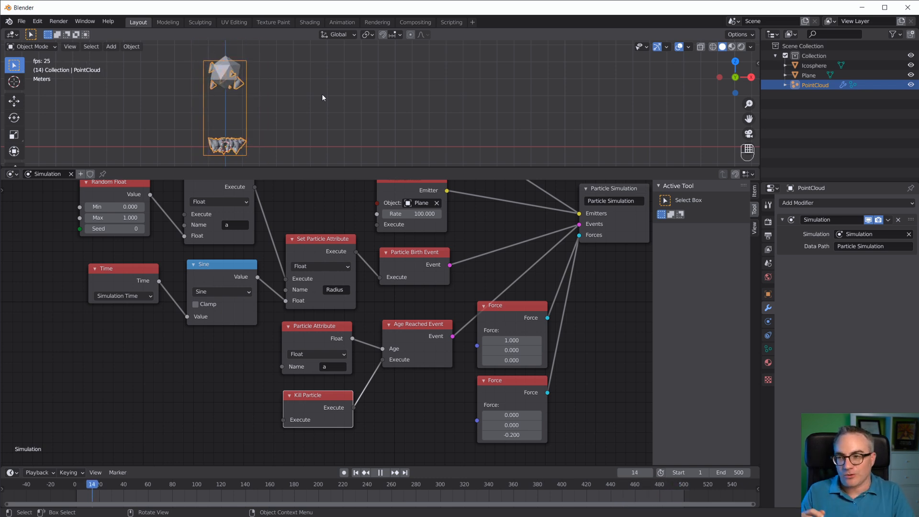
pyautogui.scroll(-2, 322, 94)
pyautogui.scroll(-2, 144, 200)
pyautogui.click(142, 200)
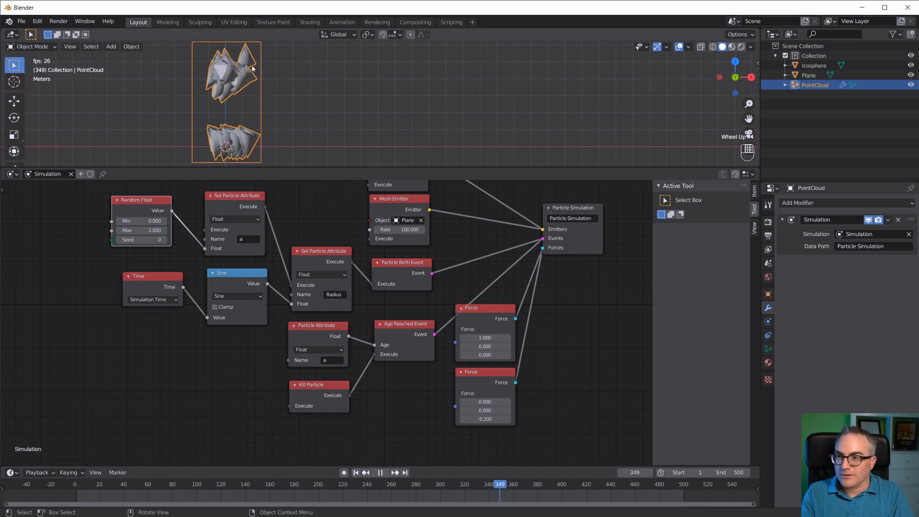
pyautogui.click(356, 472)
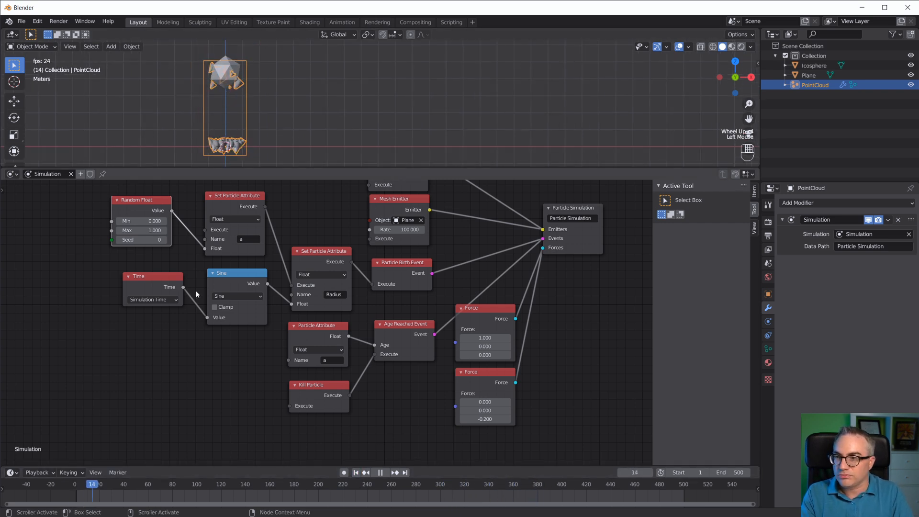
pyautogui.press('space')
# Step: Set the Random Float node's Min to 3 and Max to 10
pyautogui.click(141, 230)
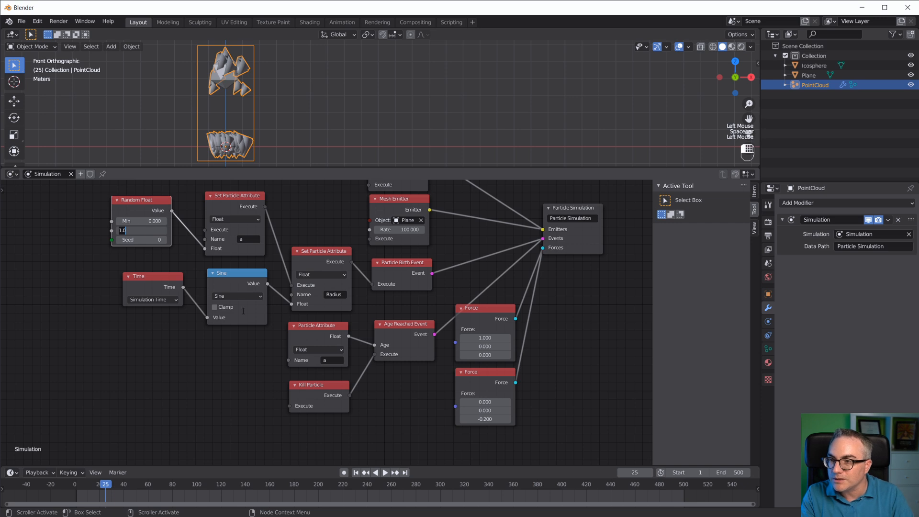
pyautogui.hotkey('shift', 'Tab')
pyautogui.write('3')
pyautogui.press('Tab')
pyautogui.write('10')
pyautogui.press('Return')
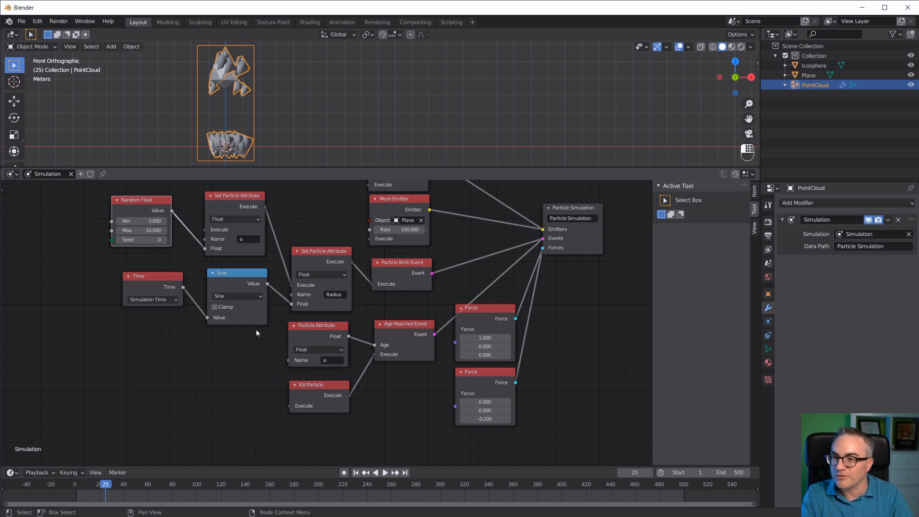
# Step: Replay the simulation and examine how the particles die across the new random age range
pyautogui.click(366, 474)
pyautogui.click(385, 473)
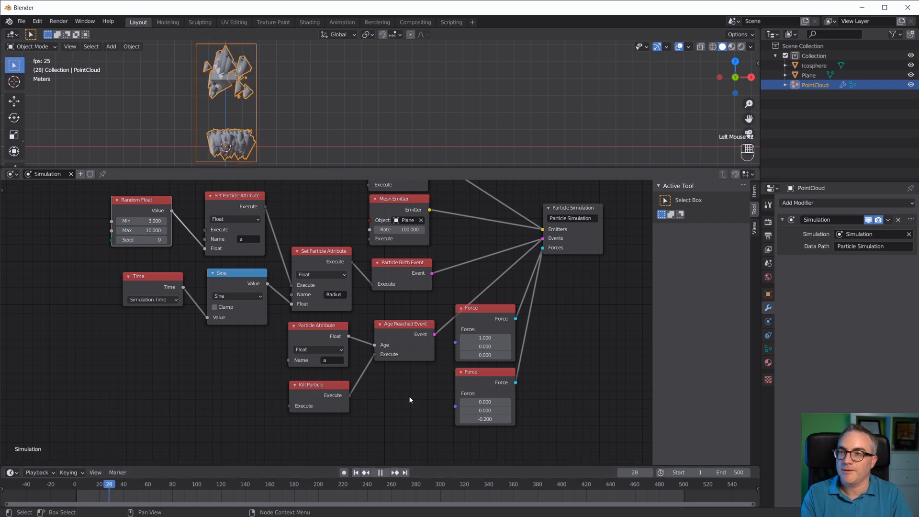
pyautogui.scroll(-1, 410, 398)
pyautogui.scroll(-1, 319, 152)
pyautogui.scroll(-2, 319, 152)
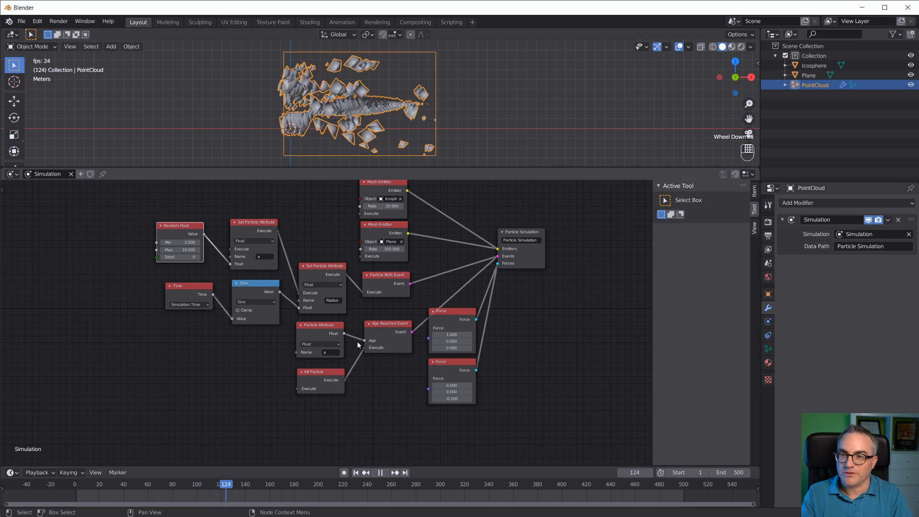
pyautogui.scroll(1, 359, 345)
pyautogui.scroll(2, 496, 107)
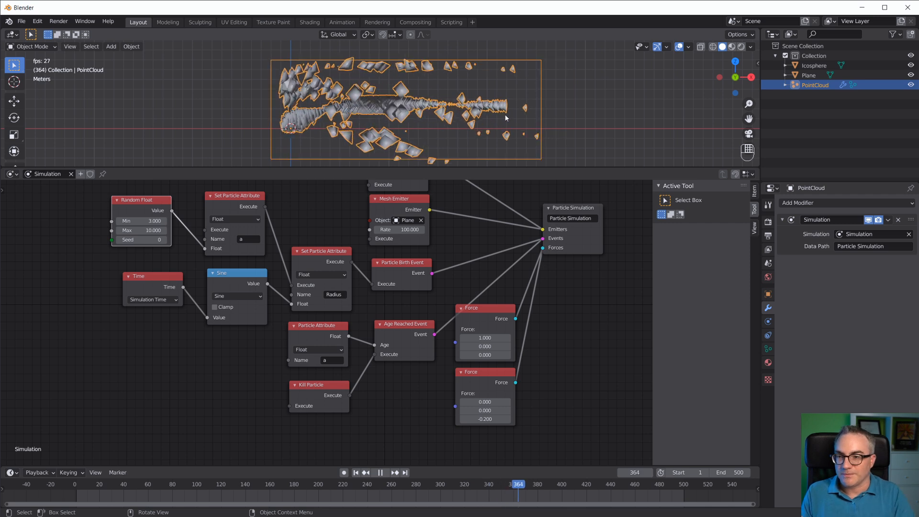
# Step: Shift the Particle Attribute, Set Particle Attribute for a, and Age Reached Event nodes slightly, and stop the playback
pyautogui.moveTo(329, 329); pyautogui.dragTo(328, 331)
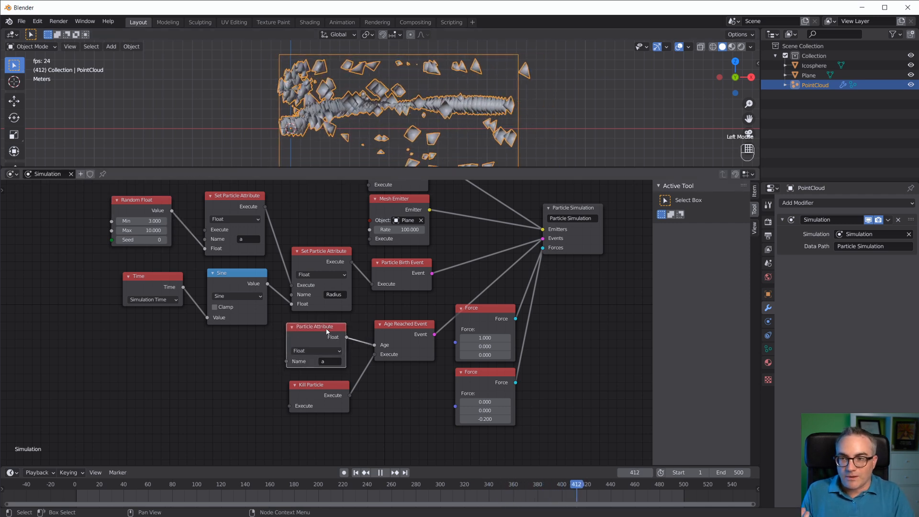
pyautogui.moveTo(243, 199); pyautogui.dragTo(235, 199)
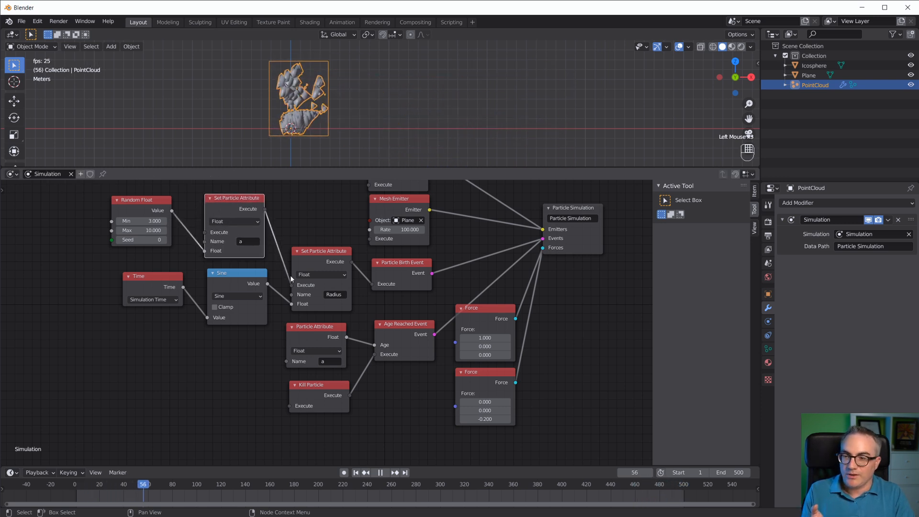
pyautogui.moveTo(311, 349); pyautogui.dragTo(308, 353)
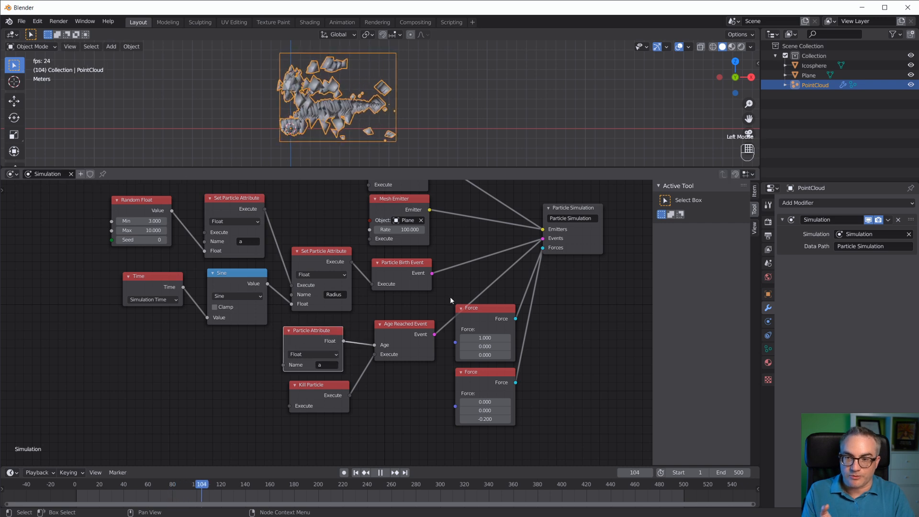
pyautogui.moveTo(404, 325); pyautogui.dragTo(402, 312)
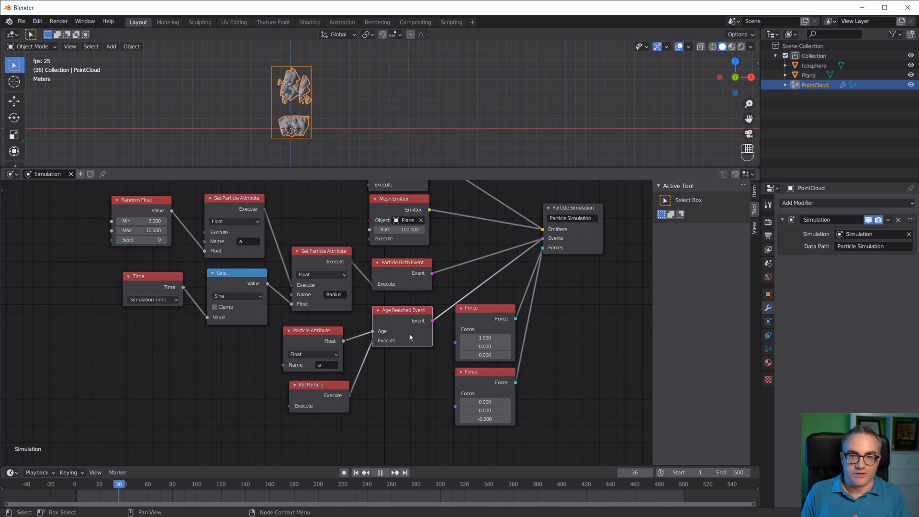
pyautogui.press('space')
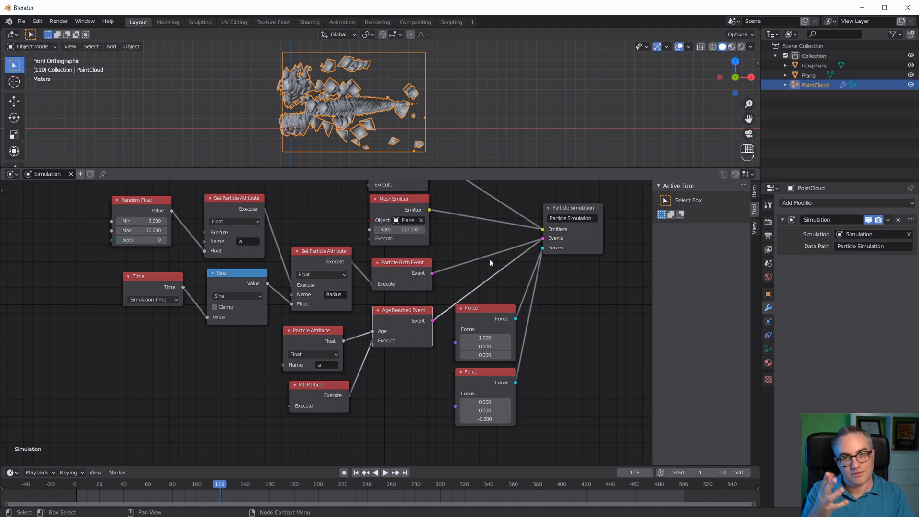
# Step: Move the Particle Simulation node down slightly and review the complete node tree feeding it
pyautogui.scroll(-4, 487, 266)
pyautogui.moveTo(487, 265); pyautogui.dragTo(493, 328, button='middle')
pyautogui.scroll(2, 489, 338)
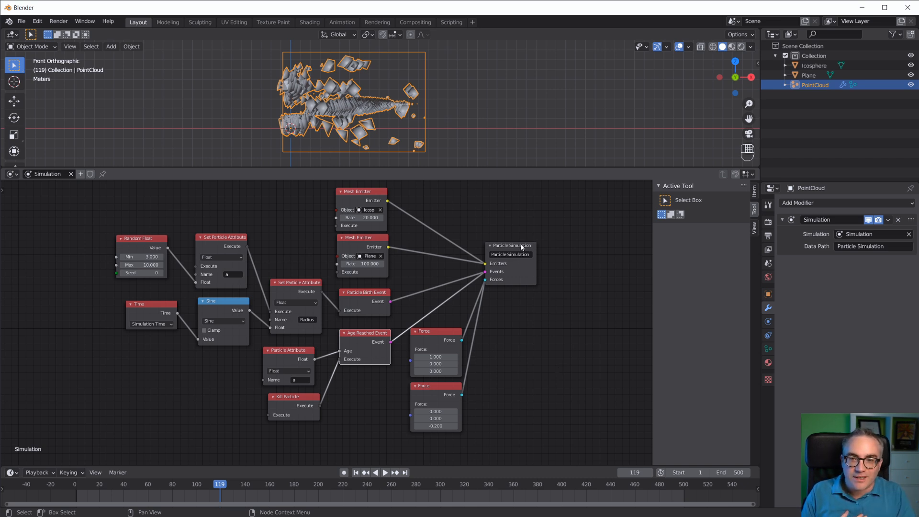
pyautogui.moveTo(521, 243); pyautogui.dragTo(521, 245)
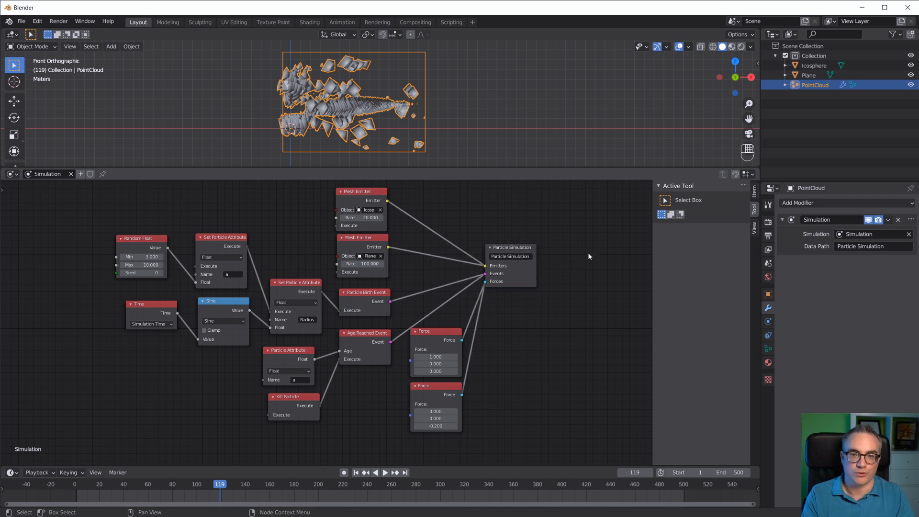
pyautogui.scroll(1, 582, 263)
pyautogui.moveTo(587, 248); pyautogui.dragTo(510, 268, button='middle')
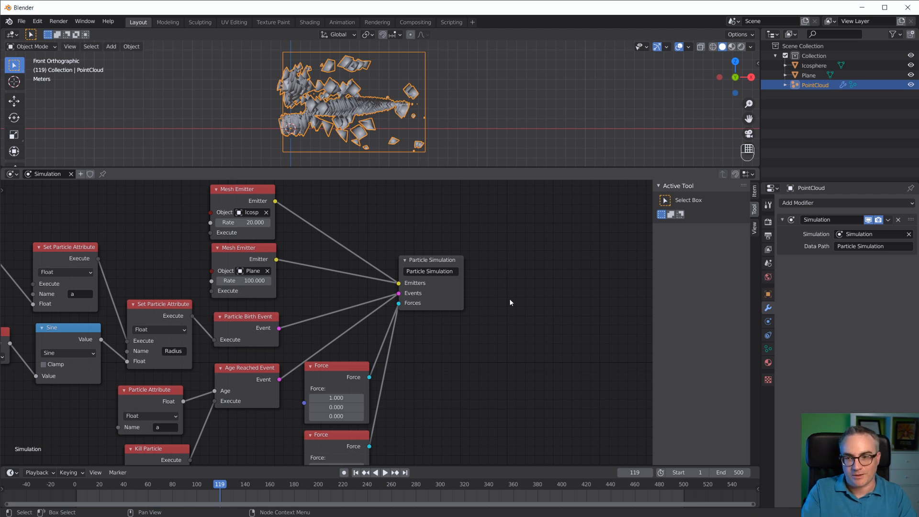
# Step: Move the Particle Simulation node slightly away from the nodes feeding it
pyautogui.scroll(-2, 512, 302)
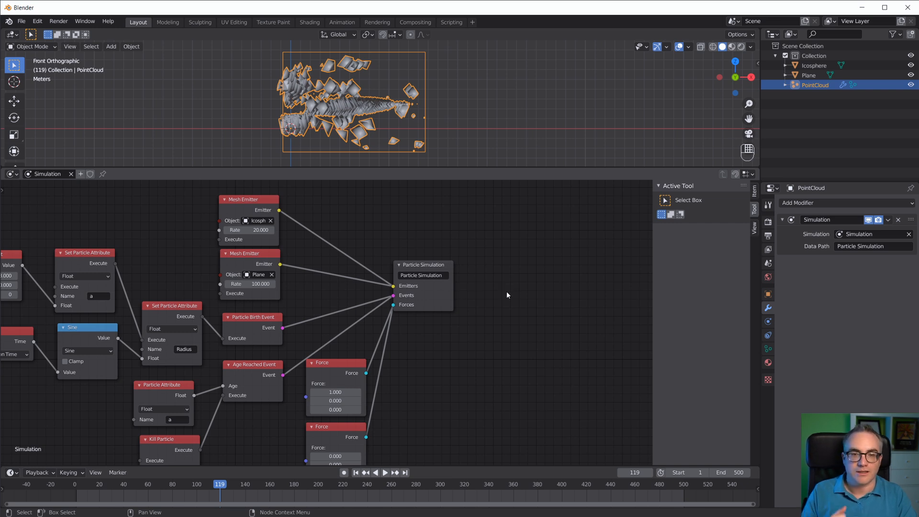
pyautogui.moveTo(440, 268); pyautogui.dragTo(448, 271)
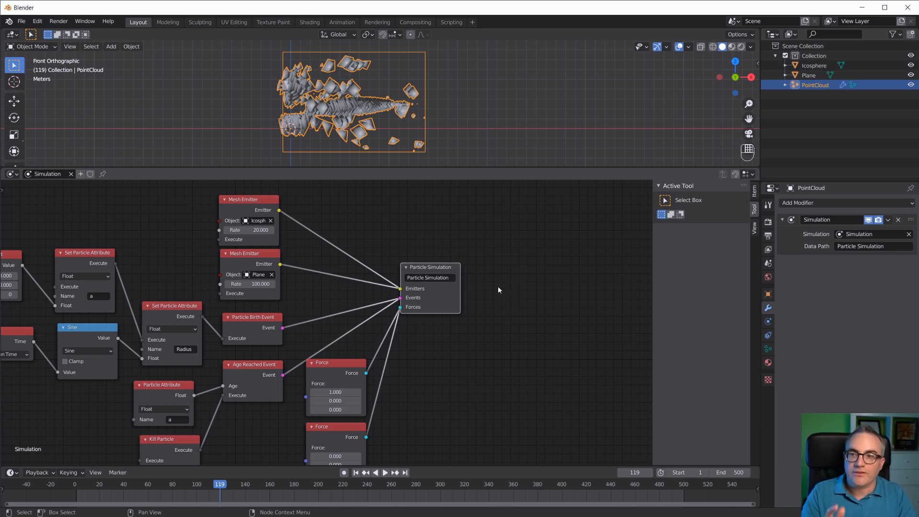
pyautogui.scroll(2, 473, 140)
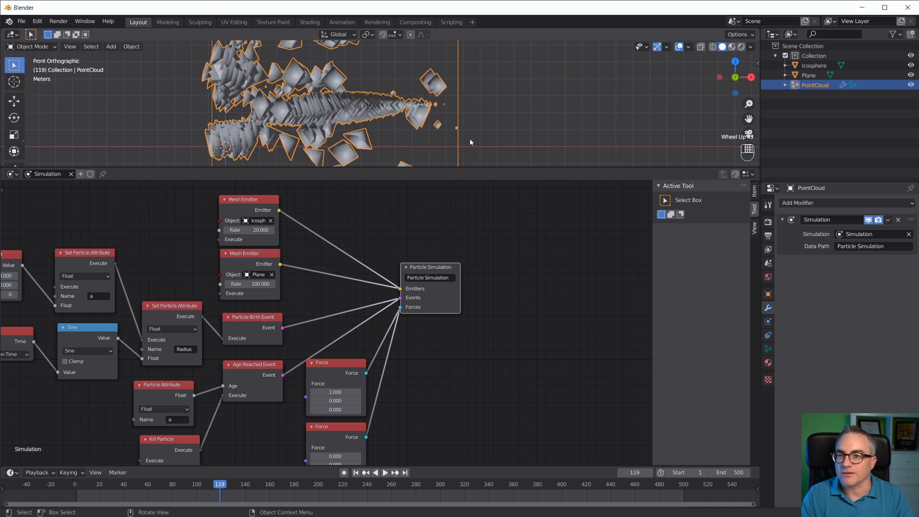
pyautogui.scroll(-3, 469, 139)
# Step: Enlarge the 3D viewport and split it into two side-by-side viewports showing the particles
pyautogui.moveTo(470, 170); pyautogui.dragTo(505, 318)
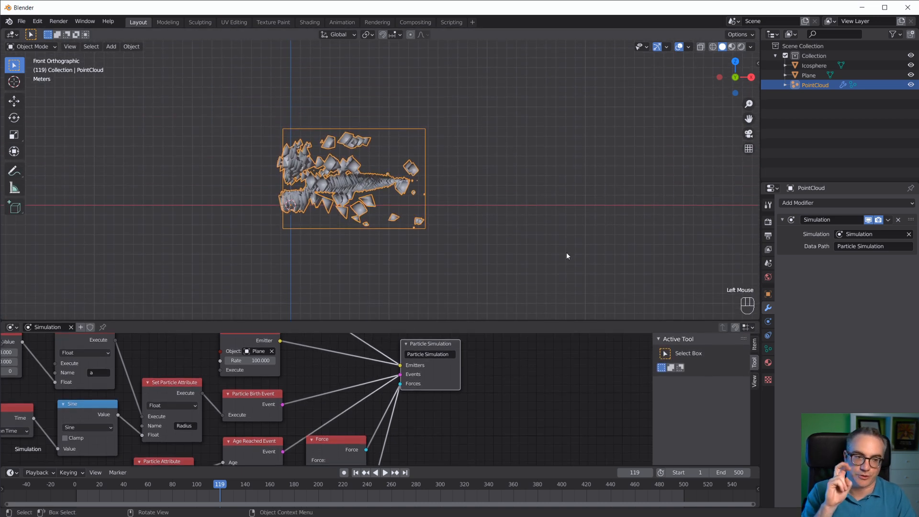
pyautogui.scroll(2, 481, 201)
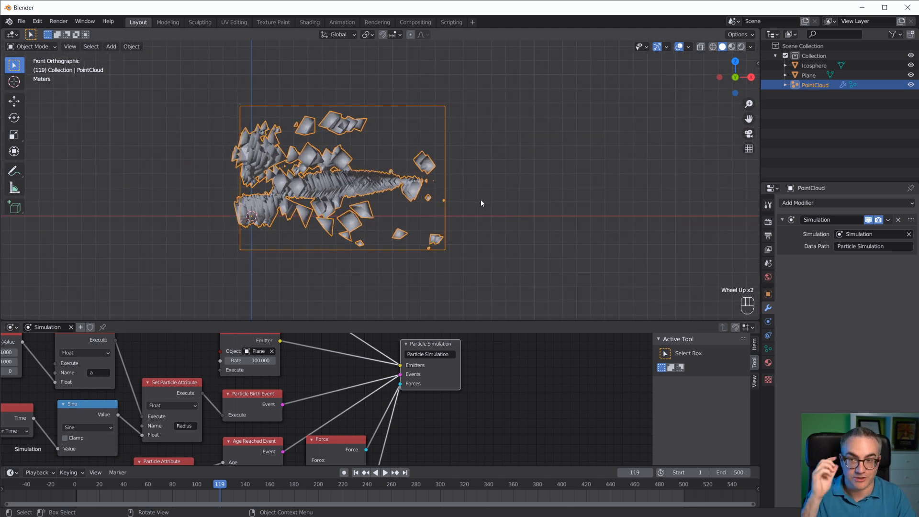
pyautogui.scroll(-3, 481, 200)
pyautogui.scroll(2, 481, 200)
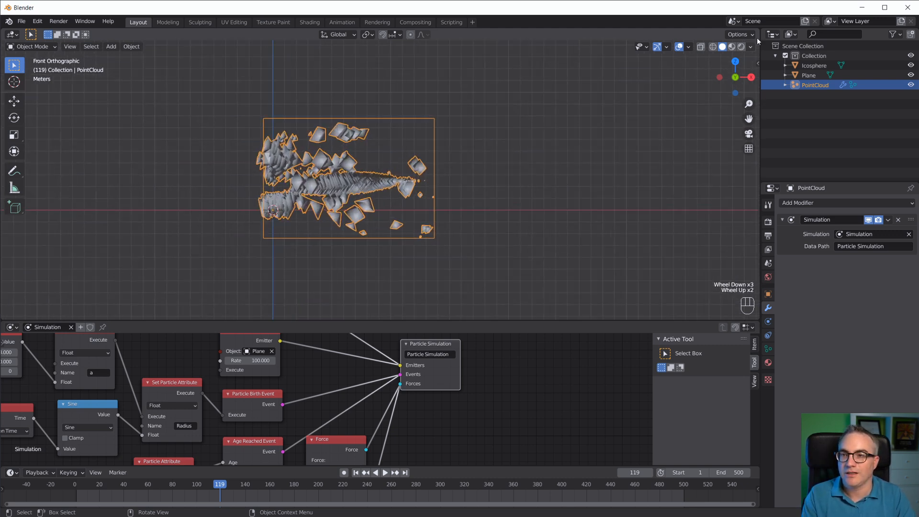
pyautogui.moveTo(758, 30); pyautogui.dragTo(333, 144)
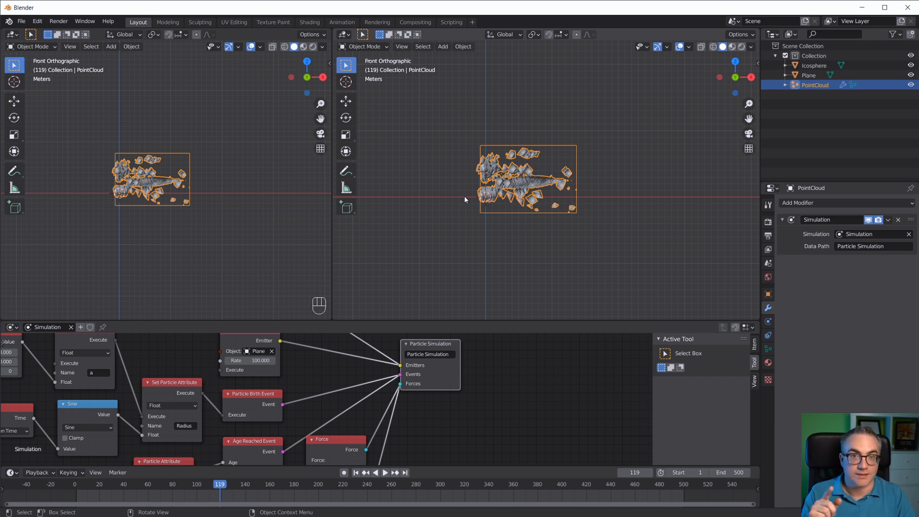
pyautogui.scroll(4, 551, 190)
pyautogui.scroll(-2, 593, 190)
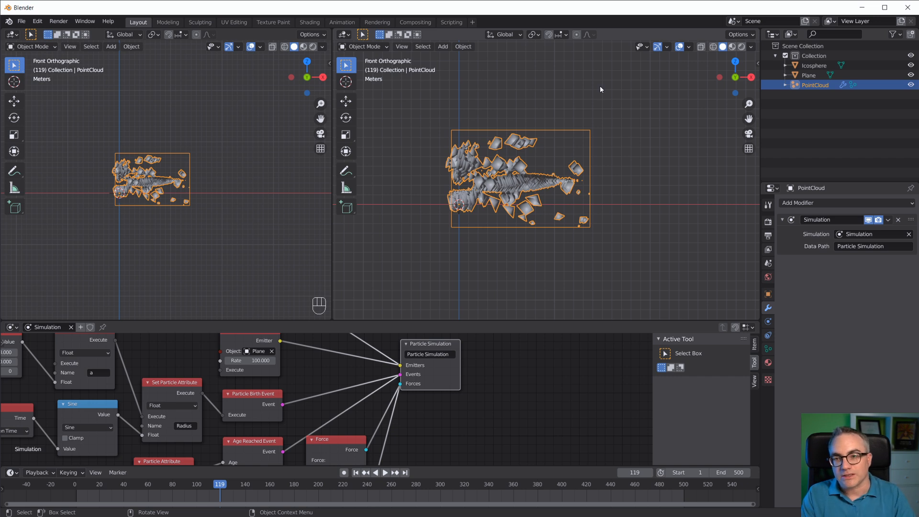
# Step: Add an ico sphere mesh at the origin and raise its subdivisions by one level
pyautogui.click(541, 103)
pyautogui.hotkey('shift', 'a')
pyautogui.moveTo(542, 99)
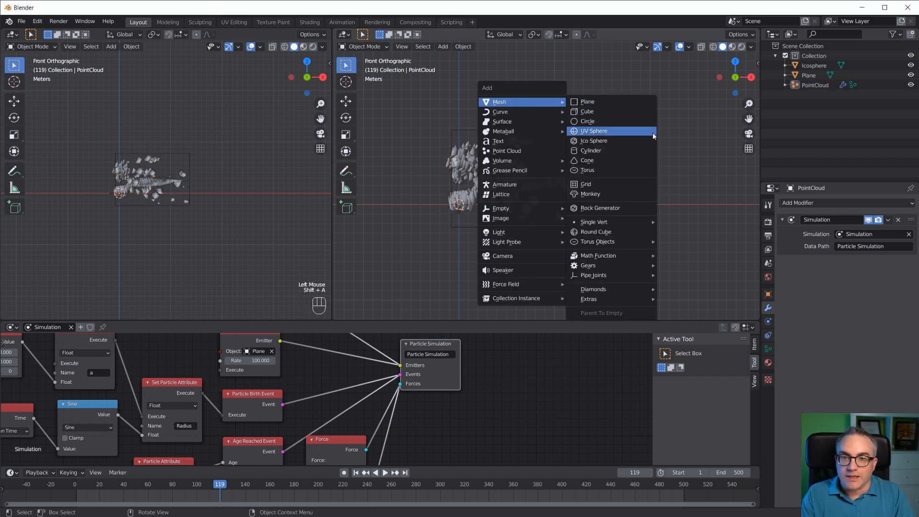
pyautogui.click(625, 141)
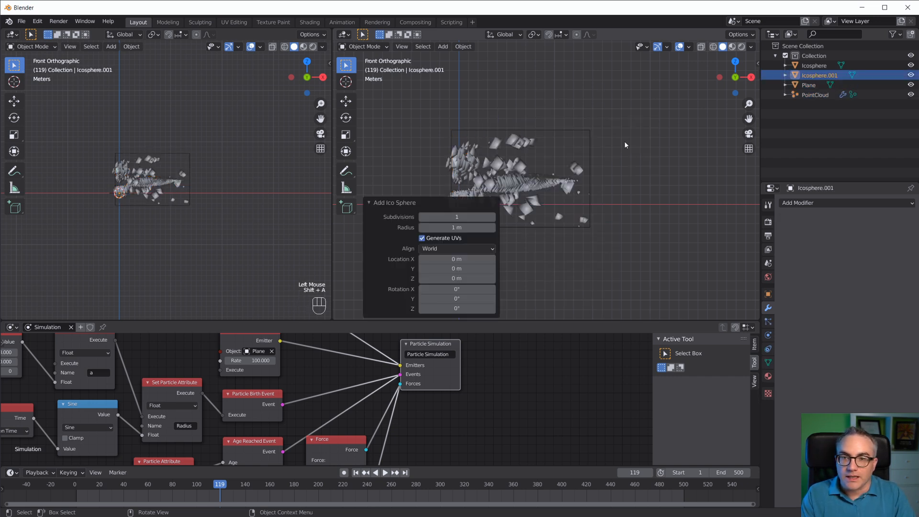
pyautogui.click(493, 217)
pyautogui.click(372, 203)
pyautogui.scroll(3, 448, 234)
pyautogui.scroll(-4, 473, 240)
# Step: Move the new ico sphere away from the particles, about 23.7 m along X and 15.1 m along Z
pyautogui.press('g')
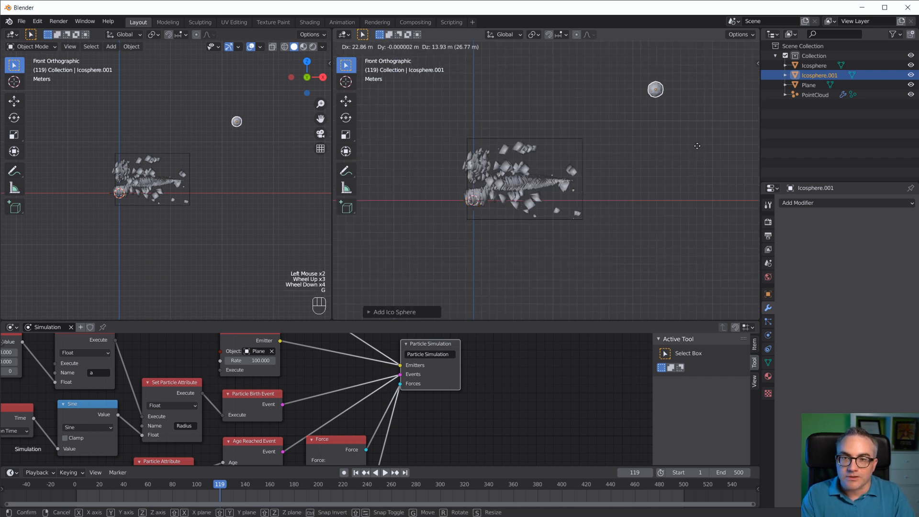
pyautogui.click(704, 137)
pyautogui.scroll(3, 684, 217)
pyautogui.scroll(-3, 602, 146)
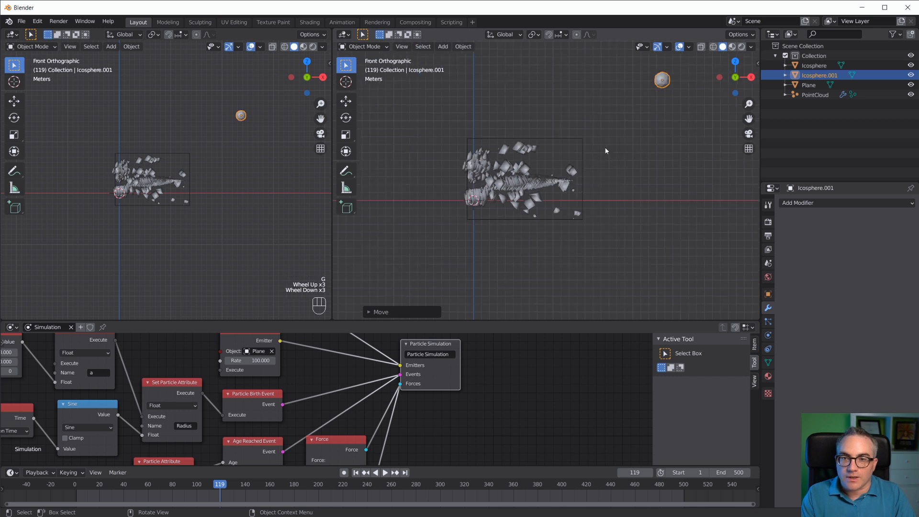
# Step: Parent the new ico sphere to the PointCloud as Object, expand the PointCloud's hierarchy, and select only the PointCloud
pyautogui.keyDown('shift'); pyautogui.moveTo(606, 151); pyautogui.dragTo(599, 168, button='middle'); pyautogui.keyUp('shift')
pyautogui.keyDown('shift'); pyautogui.click(558, 161); pyautogui.keyUp('shift')
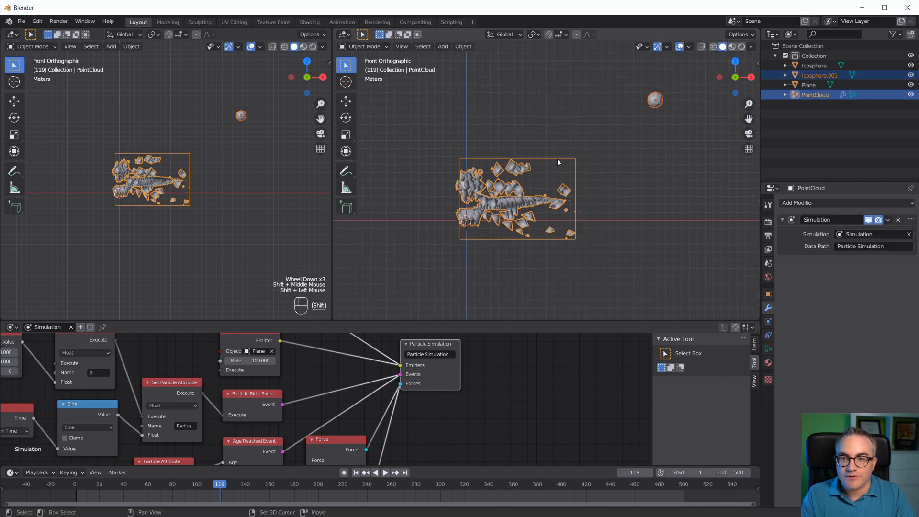
pyautogui.hotkey('ctrl', 'p')
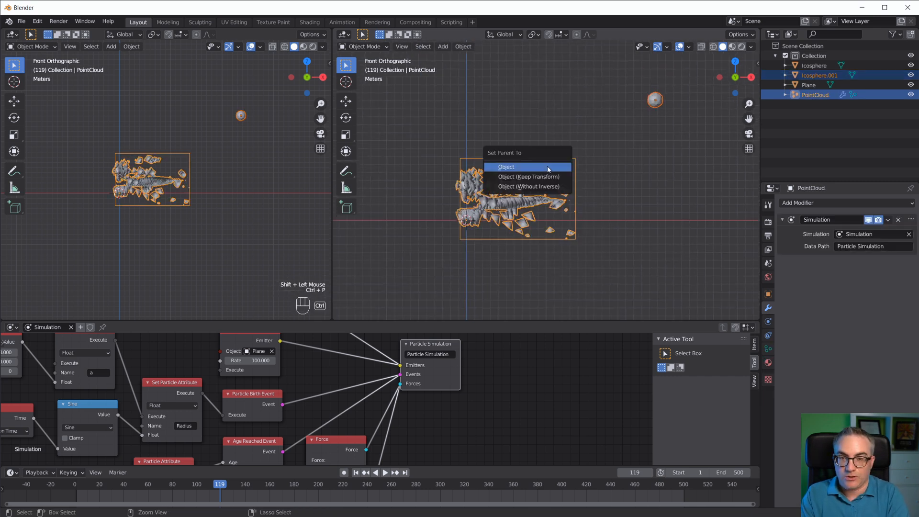
pyautogui.click(547, 167)
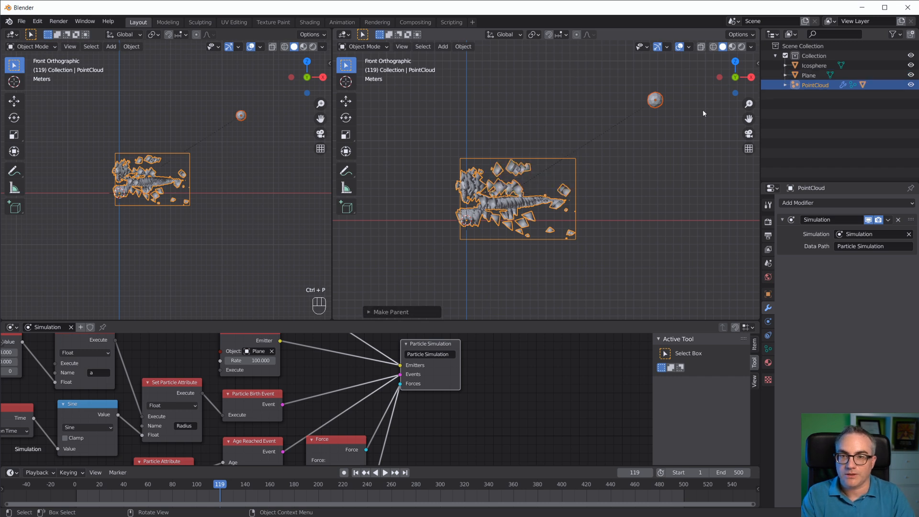
pyautogui.click(786, 85)
pyautogui.click(812, 85)
pyautogui.click(602, 150)
pyautogui.click(531, 163)
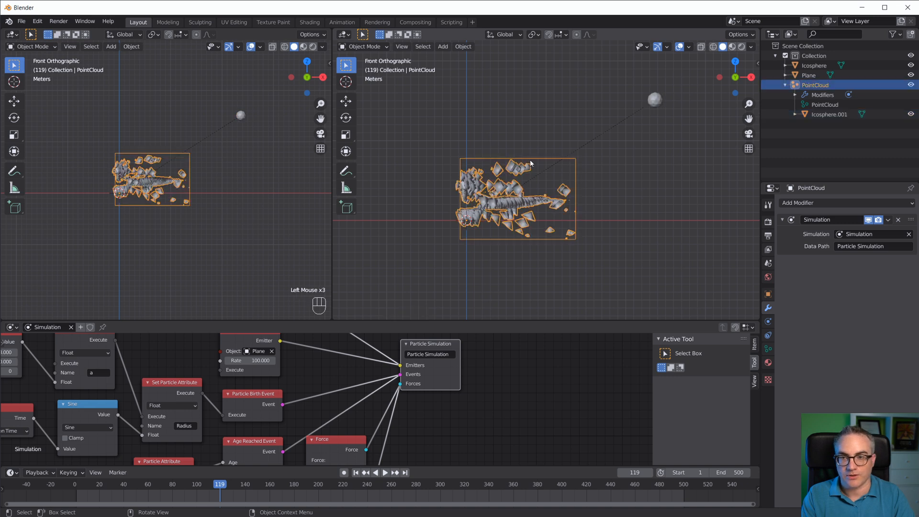
# Step: Set the PointCloud object's instancing to Points so the child ico sphere is placed on every particle
pyautogui.click(768, 350)
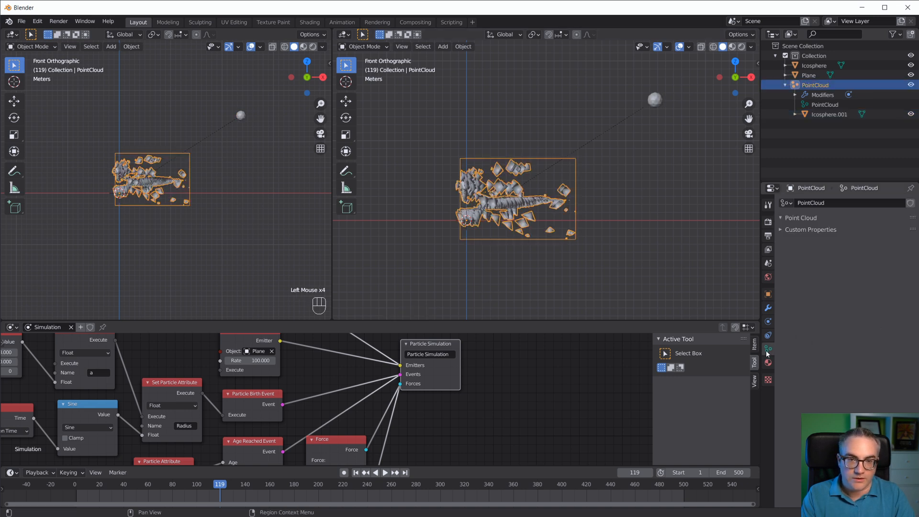
pyautogui.click(768, 294)
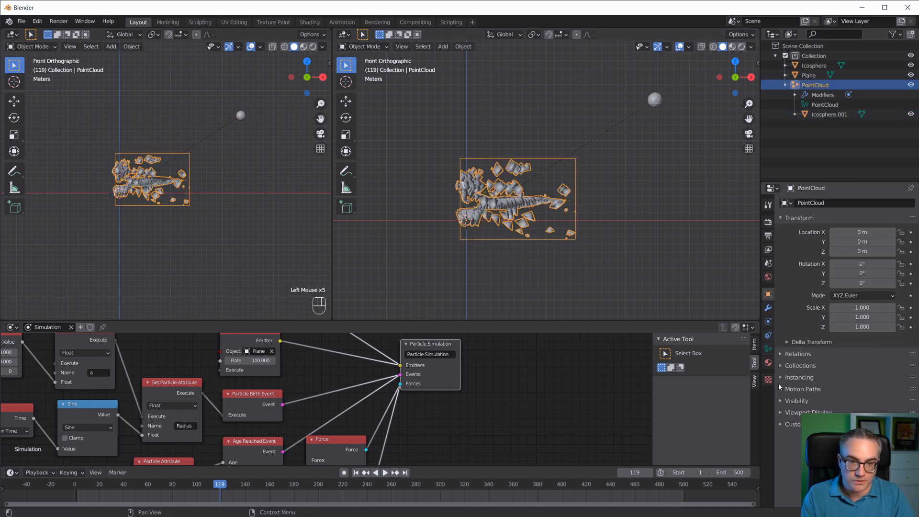
pyautogui.click(882, 391)
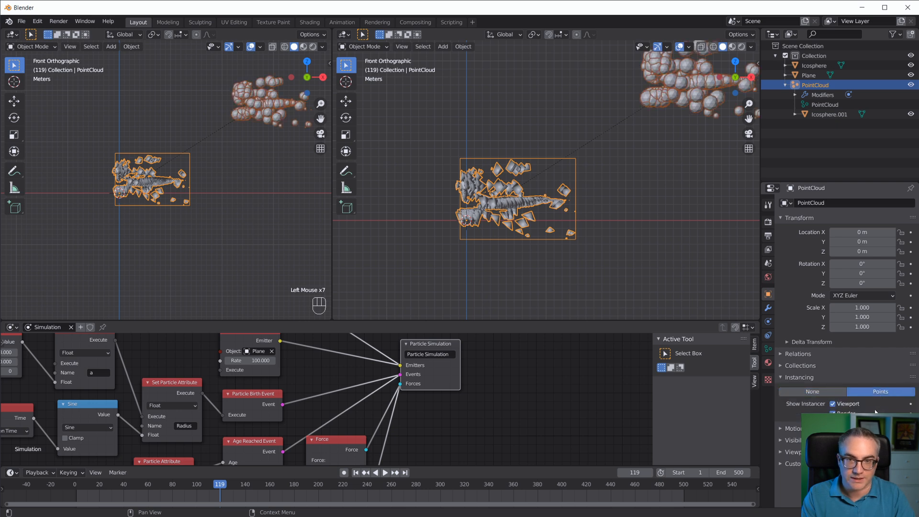
pyautogui.scroll(3, 588, 233)
pyautogui.scroll(-3, 589, 233)
pyautogui.keyDown('shift'); pyautogui.moveTo(671, 167); pyautogui.dragTo(596, 219, button='middle'); pyautogui.keyUp('shift')
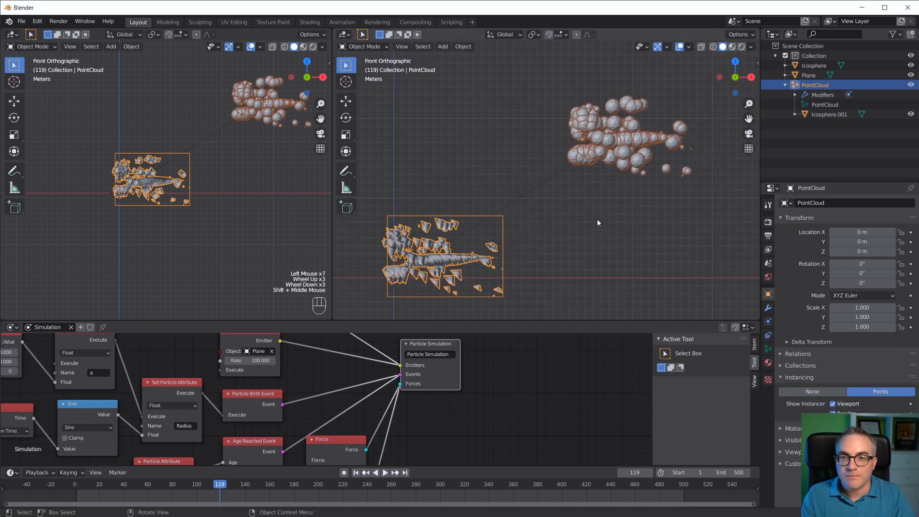
# Step: Play the simulation briefly and examine the instanced spheres offset from the point cloud
pyautogui.press('space')
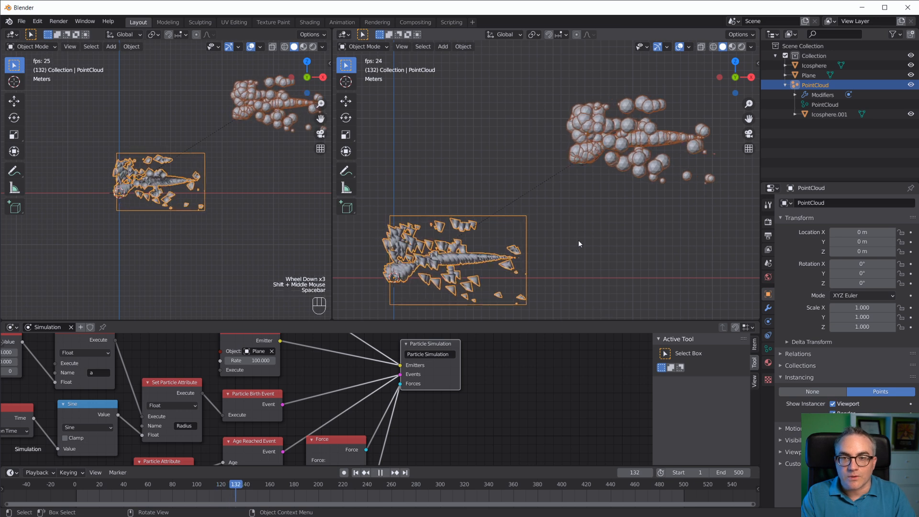
pyautogui.press('space')
pyautogui.keyDown('shift'); pyautogui.moveTo(679, 150); pyautogui.dragTo(617, 179, button='middle'); pyautogui.keyUp('shift')
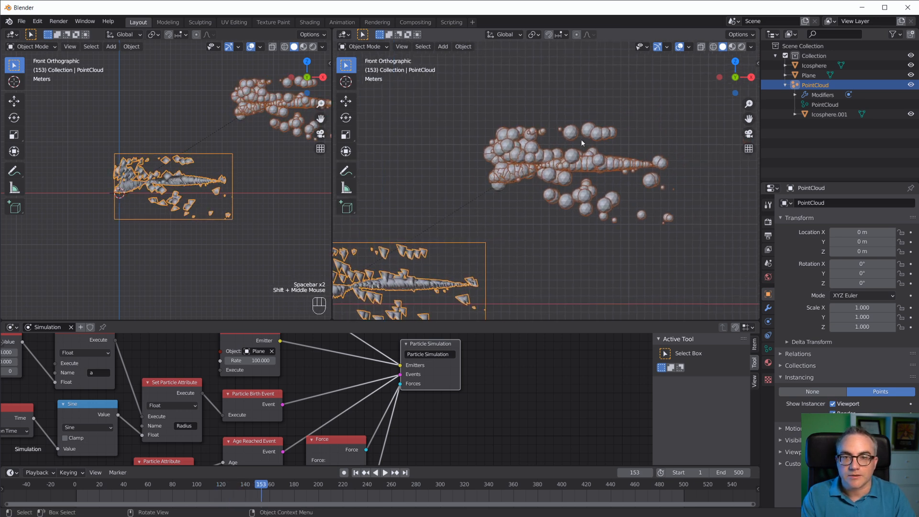
pyautogui.scroll(-2, 590, 174)
pyautogui.scroll(2, 590, 173)
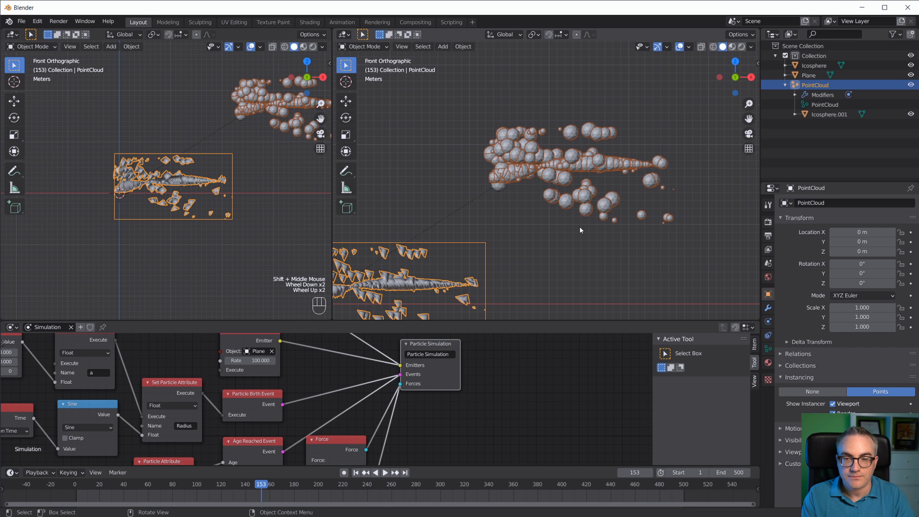
pyautogui.keyDown('shift'); pyautogui.moveTo(579, 226); pyautogui.dragTo(637, 181, button='middle'); pyautogui.keyUp('shift')
# Step: Clear the location of Icosphere.001 so its instances line up with the point cloud
pyautogui.click(833, 115)
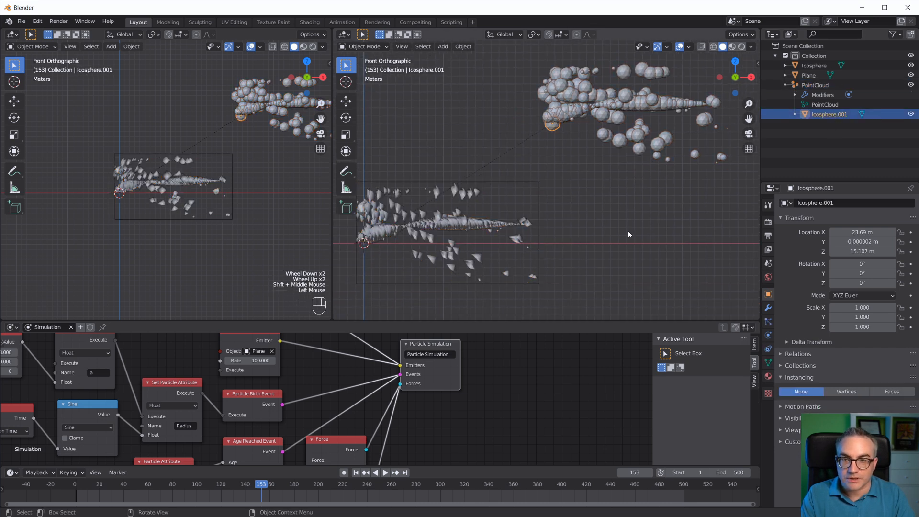
pyautogui.hotkey('alt', 'g')
pyautogui.keyDown('shift'); pyautogui.moveTo(613, 239); pyautogui.dragTo(591, 213, button='middle'); pyautogui.keyUp('shift')
pyautogui.scroll(3, 671, 206)
# Step: Play the simulation with the aligned sphere instances and switch one 3D viewport to rendered shading
pyautogui.press('space')
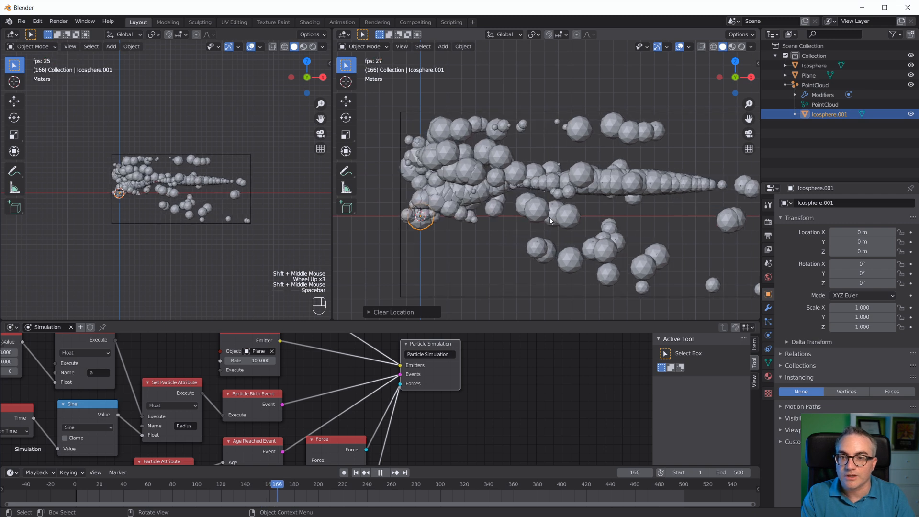
pyautogui.scroll(2, 567, 247)
pyautogui.scroll(-3, 567, 247)
pyautogui.scroll(3, 232, 180)
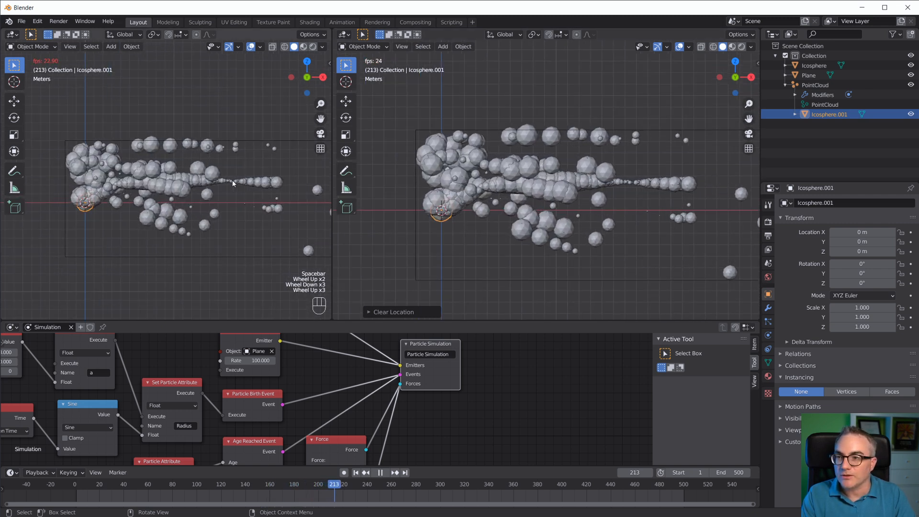
pyautogui.click(313, 47)
pyautogui.scroll(3, 248, 212)
pyautogui.scroll(-4, 248, 212)
# Step: Add a point light and place it above the particles at about X 9.4 m and Z 9.5 m
pyautogui.hotkey('shift', 'a')
pyautogui.moveTo(533, 240)
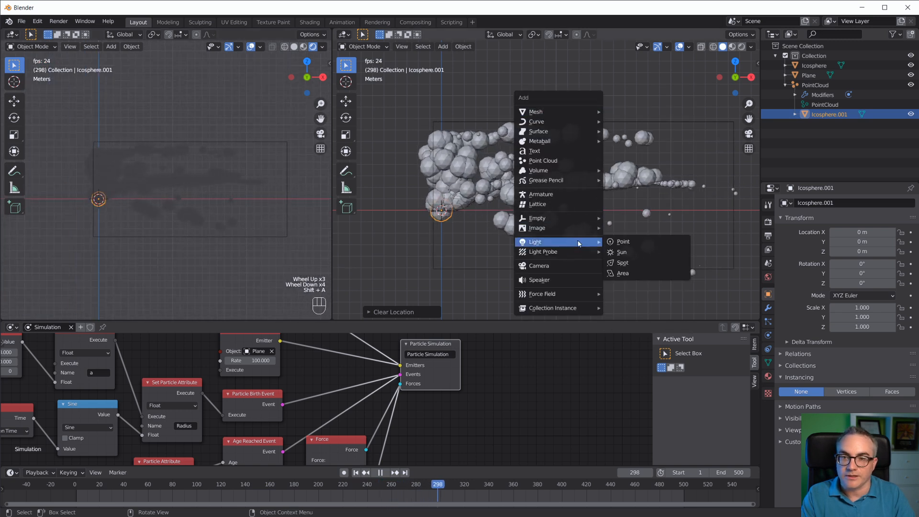
pyautogui.click(622, 242)
pyautogui.press('g')
pyautogui.click(730, 149)
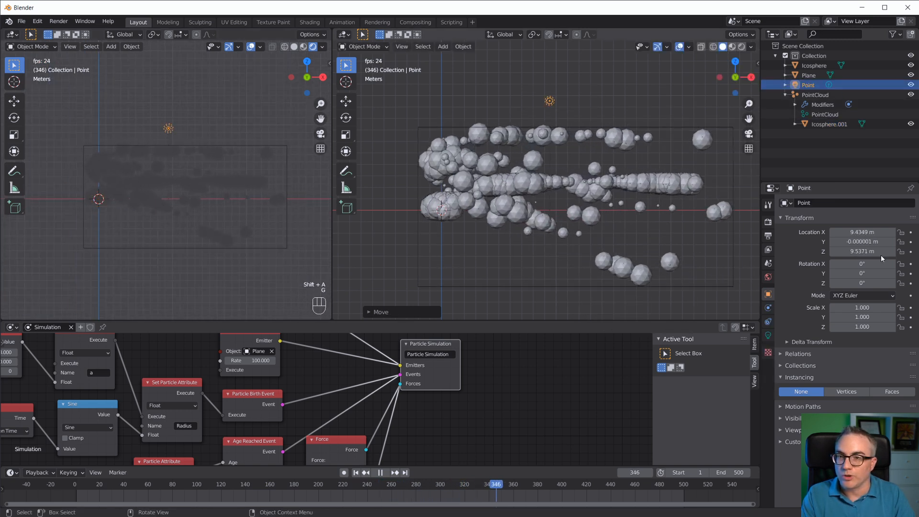
# Step: Set the point light's power to 1000 W and shift the light slightly further along X
pyautogui.click(768, 335)
pyautogui.doubleClick(865, 267)
pyautogui.write('1000')
pyautogui.press('Return')
pyautogui.press('g')
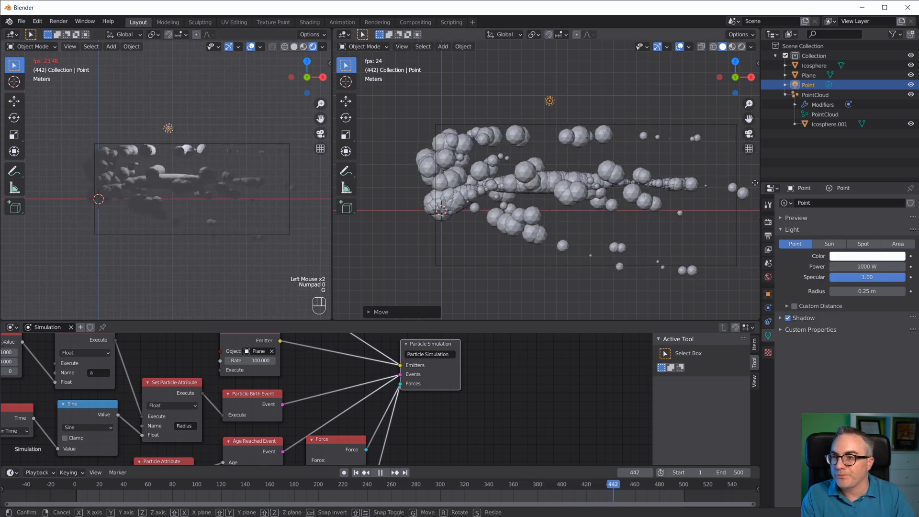
pyautogui.press('Escape')
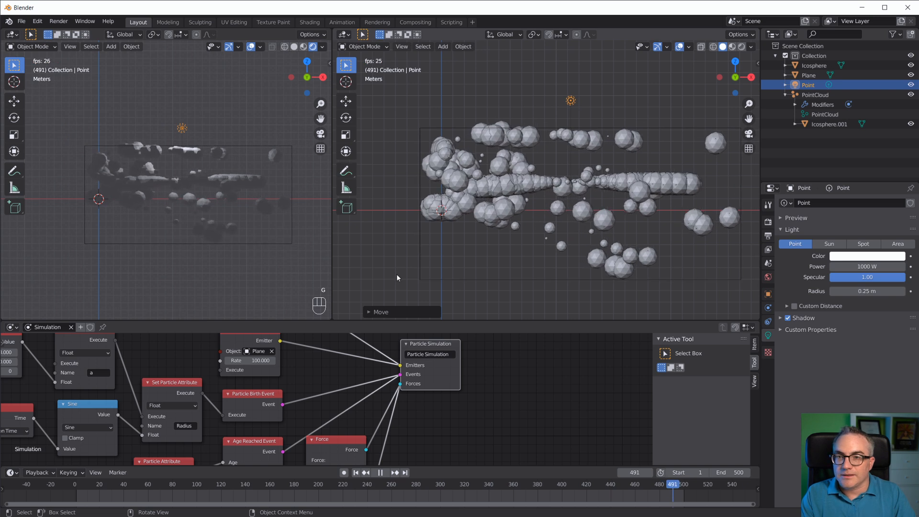
# Step: Move the Plane emitter around the scene during playback and place it slightly below the origin on the negative X side
pyautogui.scroll(-5, 556, 260)
pyautogui.keyDown('shift'); pyautogui.moveTo(556, 260); pyautogui.dragTo(545, 249, button='middle'); pyautogui.keyUp('shift')
pyautogui.scroll(3, 551, 230)
pyautogui.keyDown('shift'); pyautogui.moveTo(565, 200); pyautogui.dragTo(605, 249, button='middle'); pyautogui.keyUp('shift')
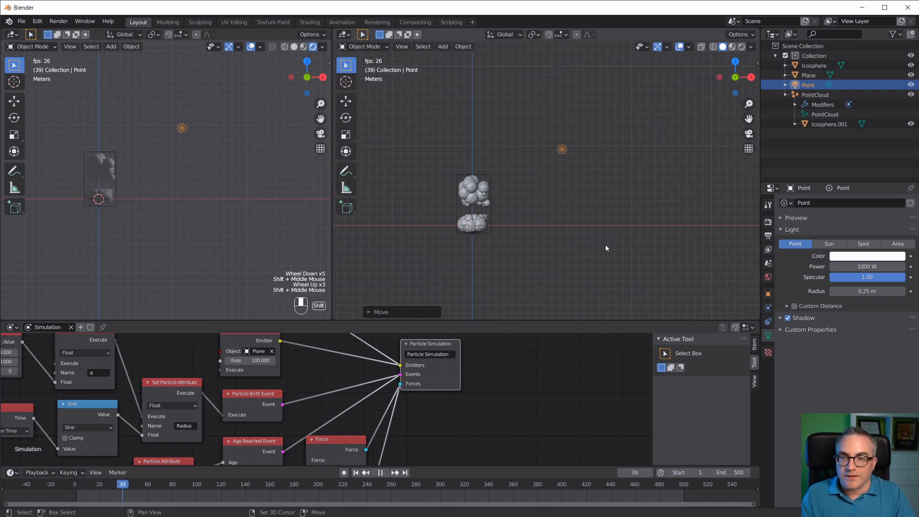
pyautogui.click(815, 76)
pyautogui.press('g')
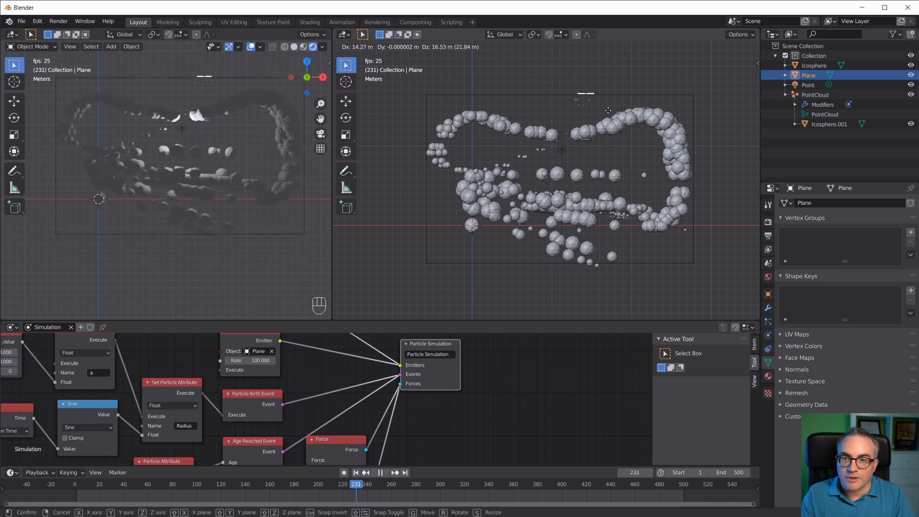
pyautogui.click(469, 268)
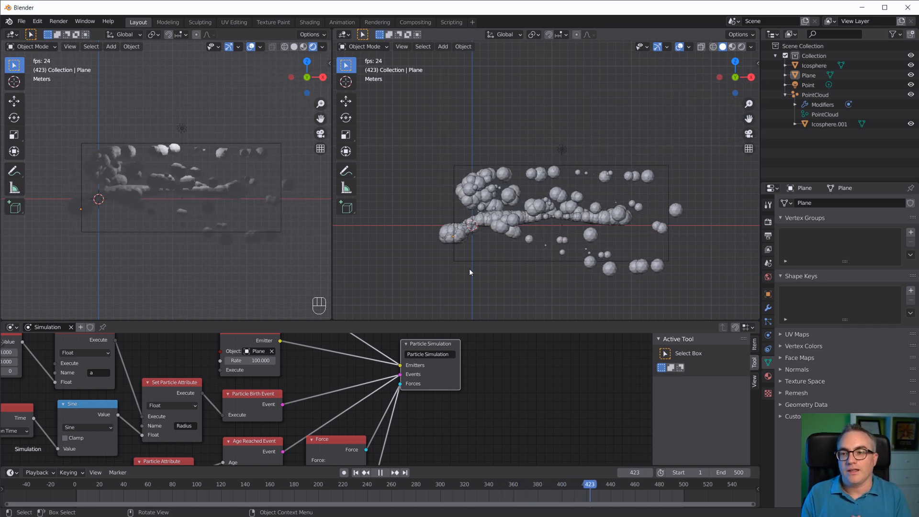
# Step: Stop the playback, enlarge the node editor to show the entire node tree, and browse the emitter nodes available to add
pyautogui.moveTo(475, 321); pyautogui.dragTo(479, 172)
pyautogui.press('space')
pyautogui.press('Home')
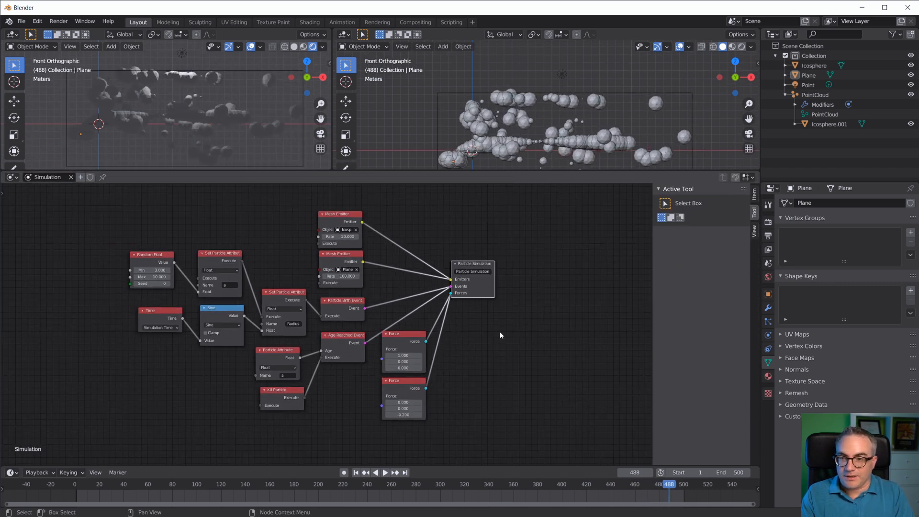
pyautogui.hotkey('shift', 'a')
pyautogui.moveTo(490, 359)
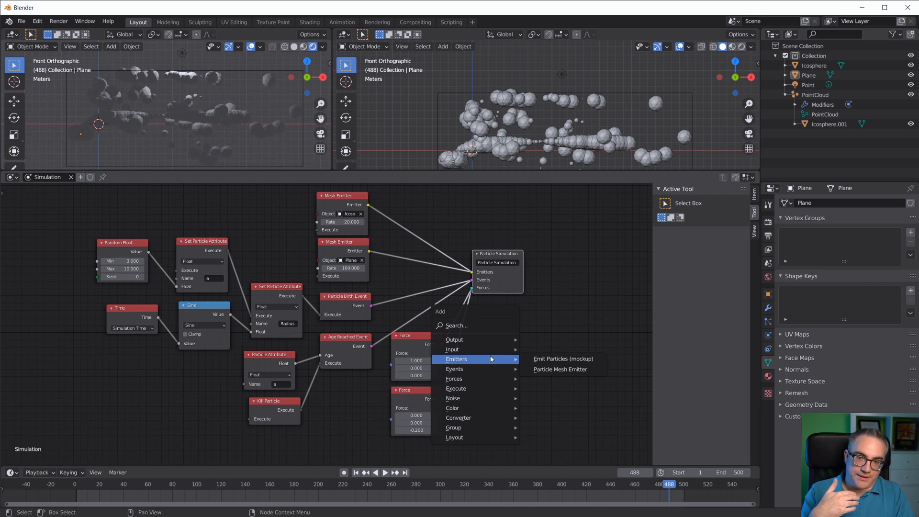